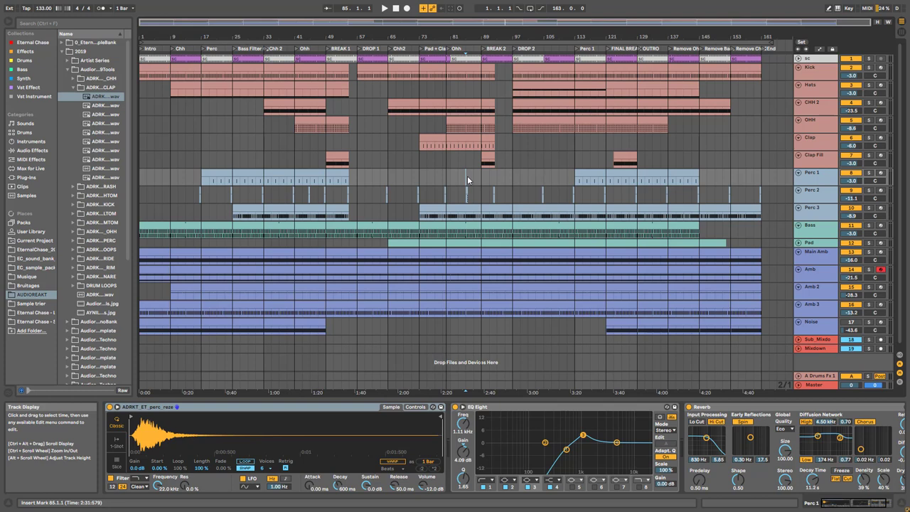
Play the arrangement from bar 85, move the insert marker to bar 95 and stop playback
key(space)
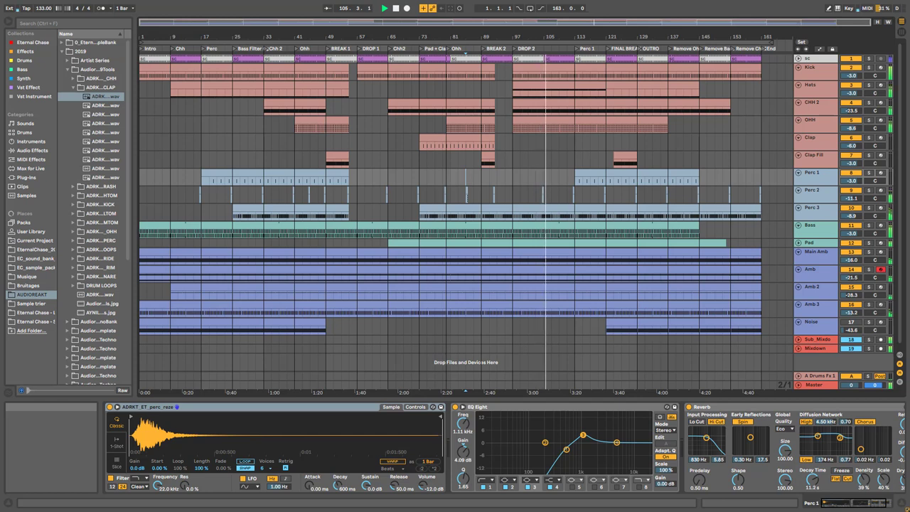
click(504, 178)
key(space)
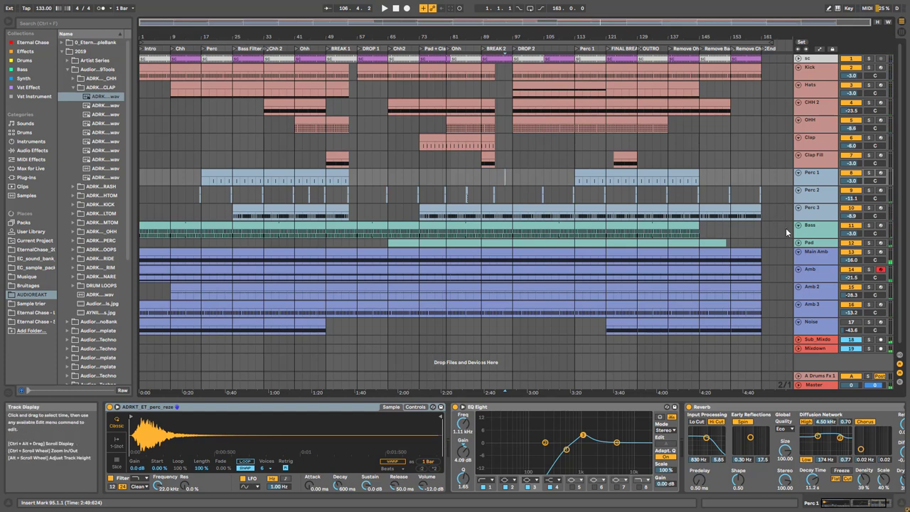
Solo the Bass track and audition it briefly from bar 61
click(815, 235)
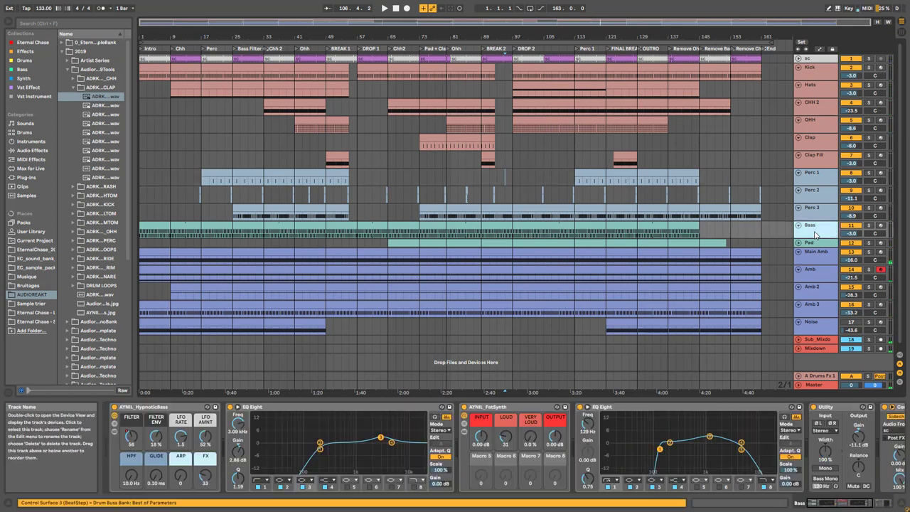
click(869, 226)
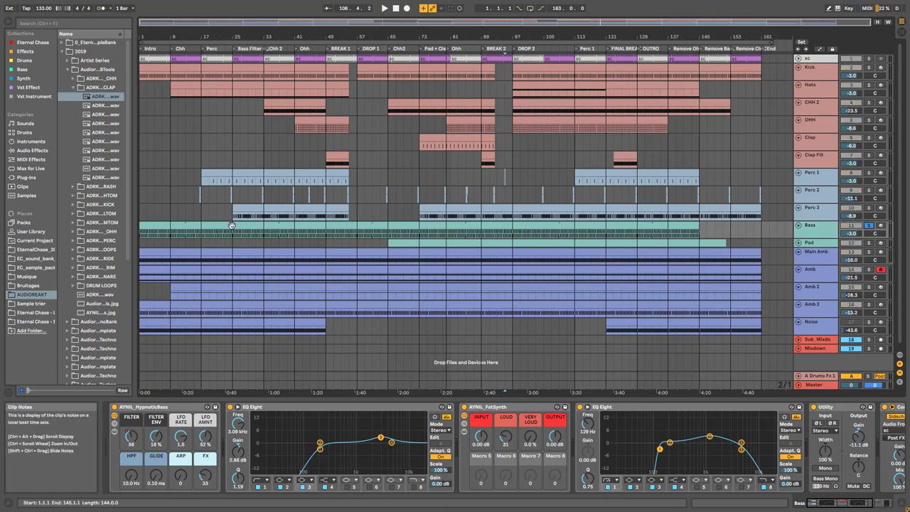
click(370, 232)
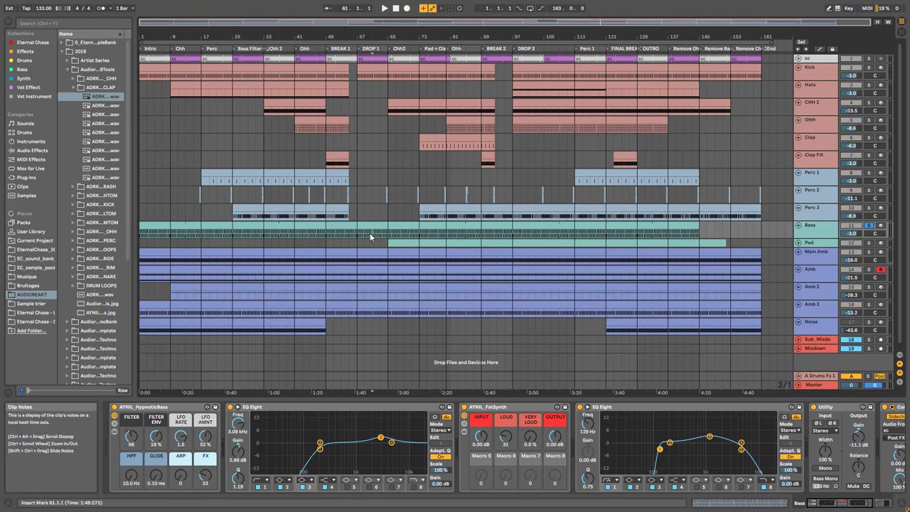
key(space)
key(space)
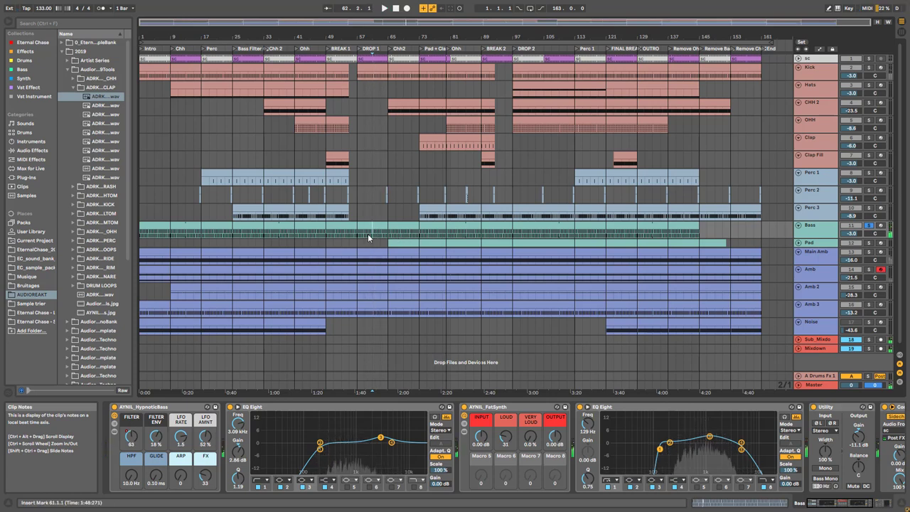
Review the clips and named scenes in Session View, return to Arrangement View and select the Bass clip
click(566, 221)
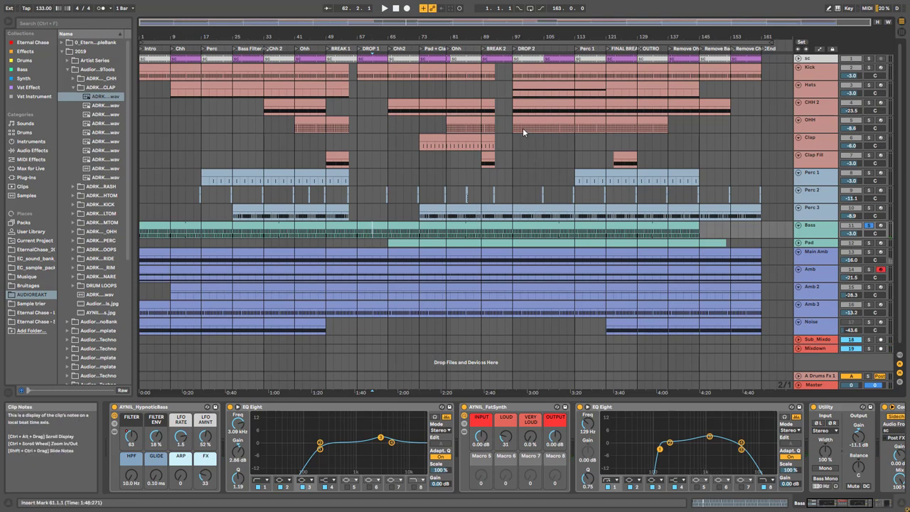
key(Tab)
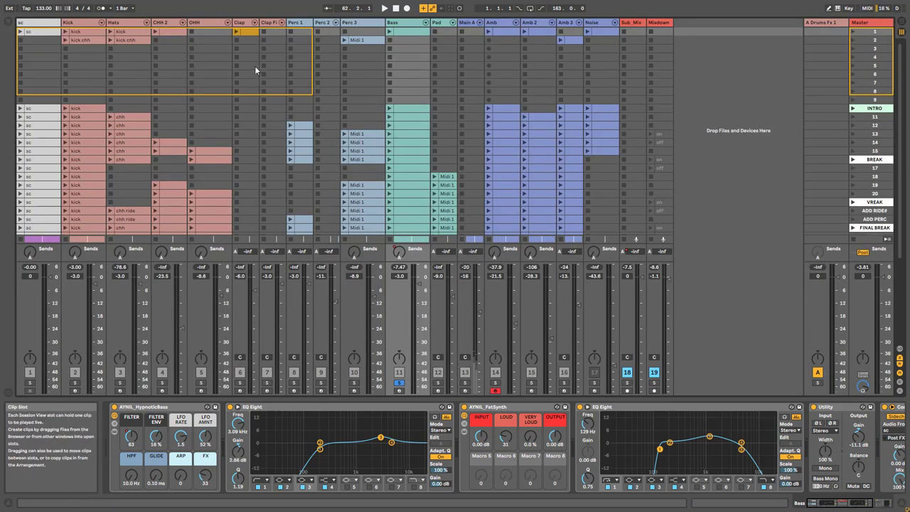
scroll(384, 142, down, 3)
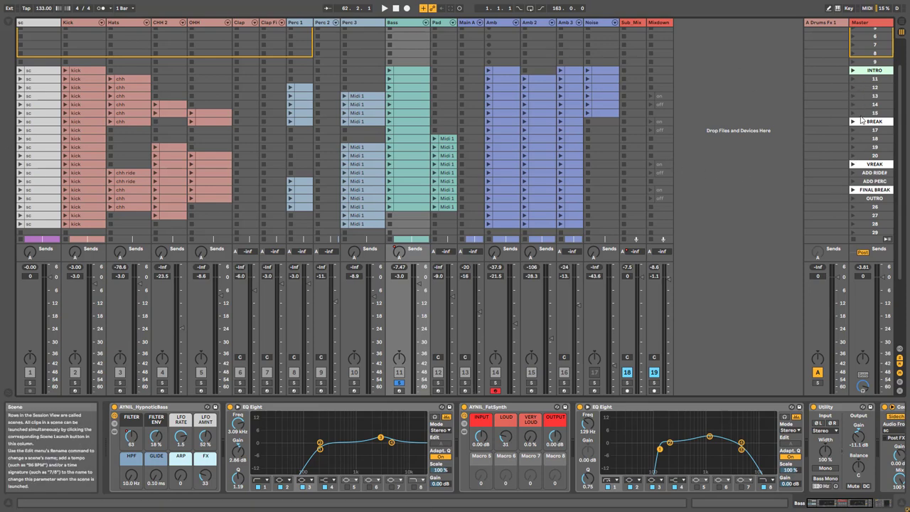
key(Tab)
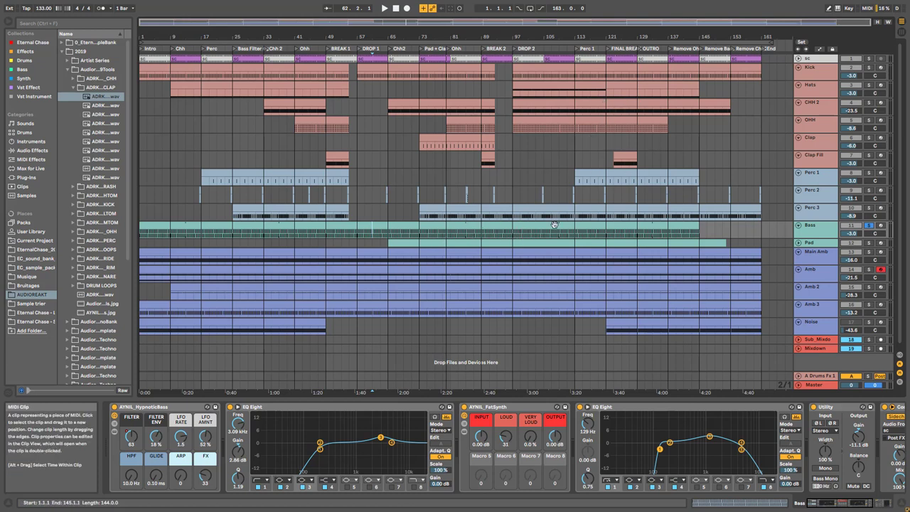
click(499, 227)
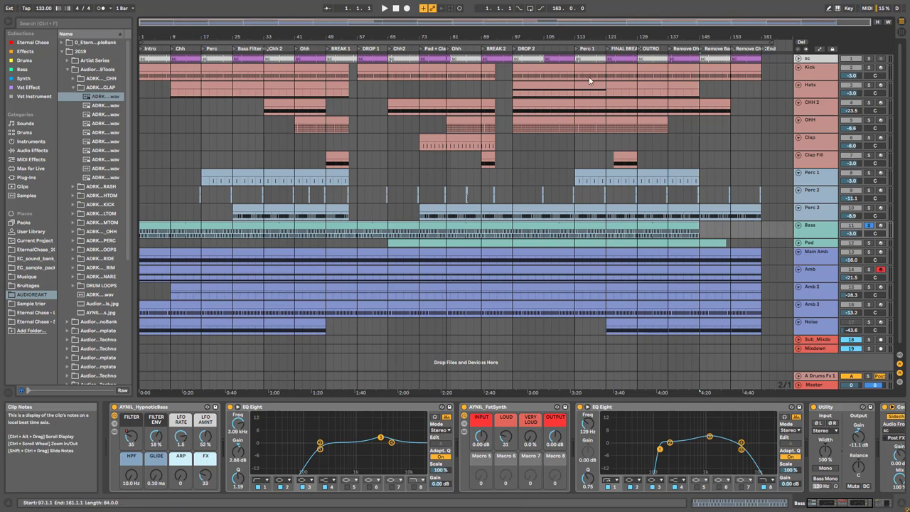
Solo the Hats and CHH 2 tracks and audition them from bar 9 and bar 33
click(299, 83)
key(space)
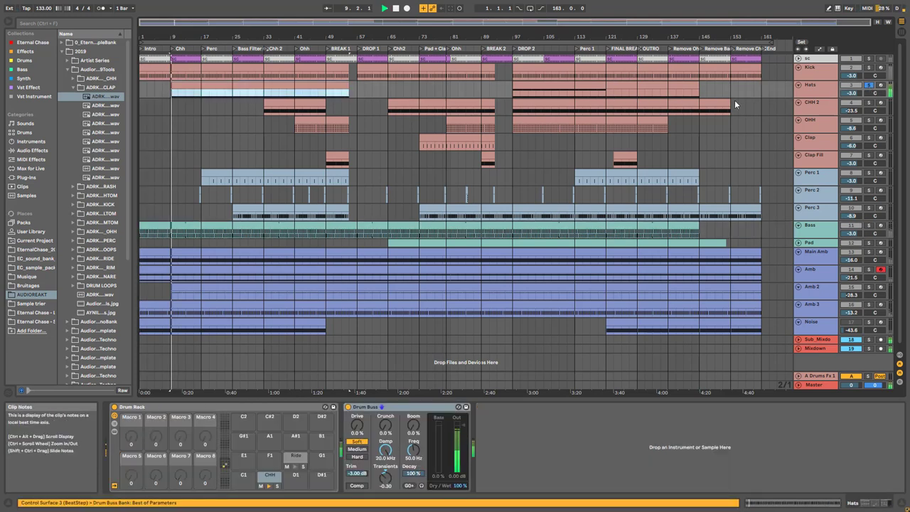
click(868, 102)
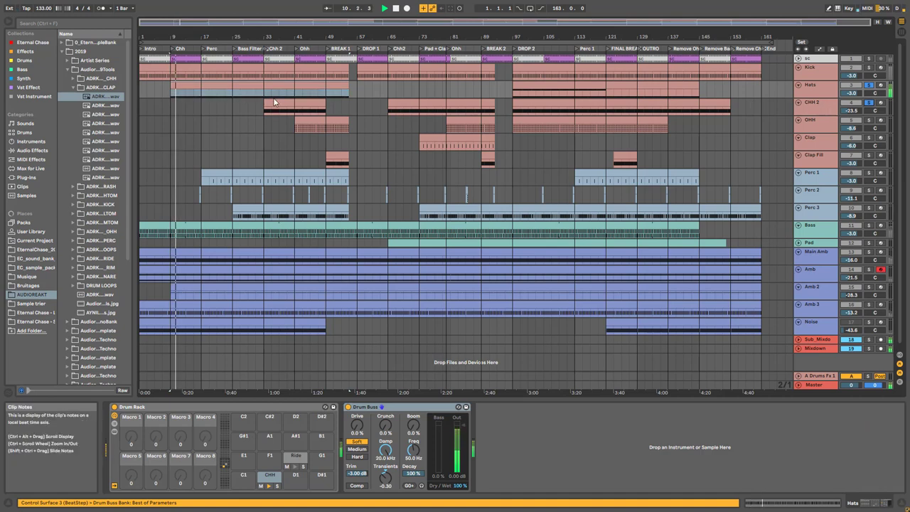
click(276, 100)
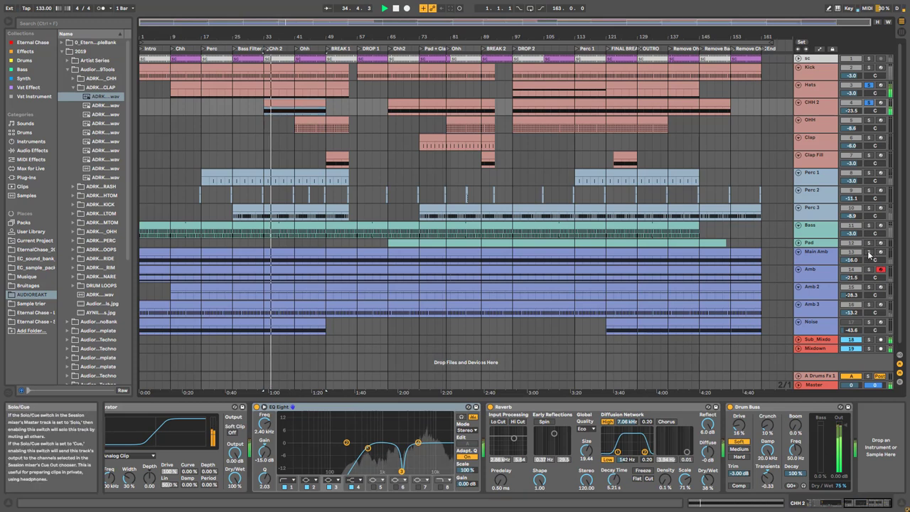
Add the Main Amb, Amb, Amb 2, Amb 3 and Perc 1 to 3 tracks to the solo, and stop playback
drag(867, 252, 865, 304)
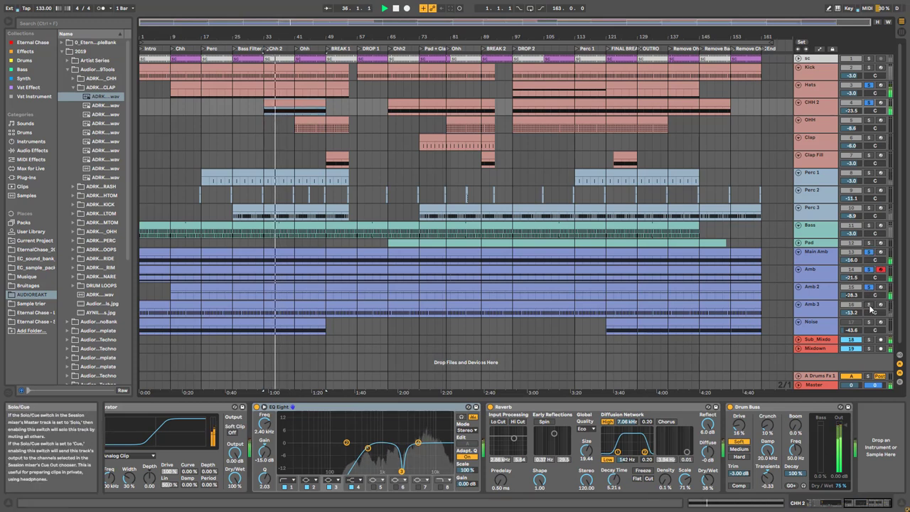
click(868, 208)
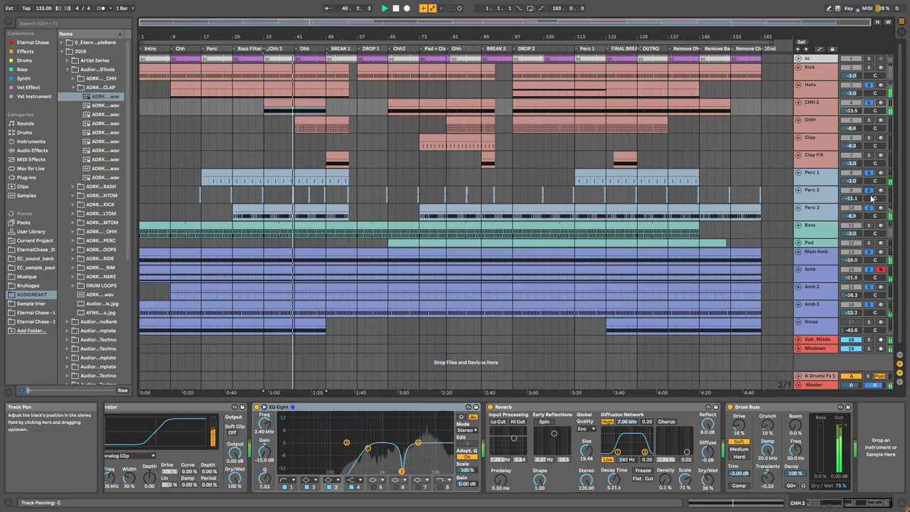
key(space)
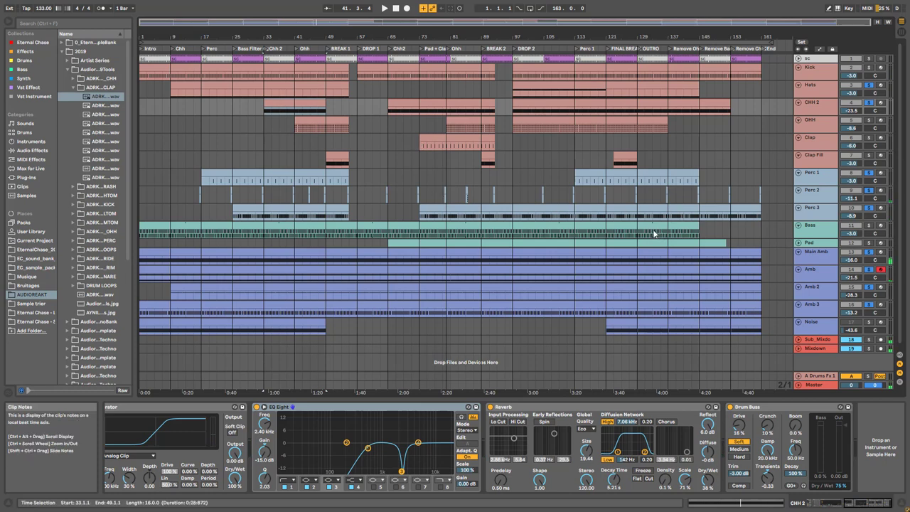
Select the Bass clip, clear all track solos and show the automation envelopes in the arrangement
click(478, 228)
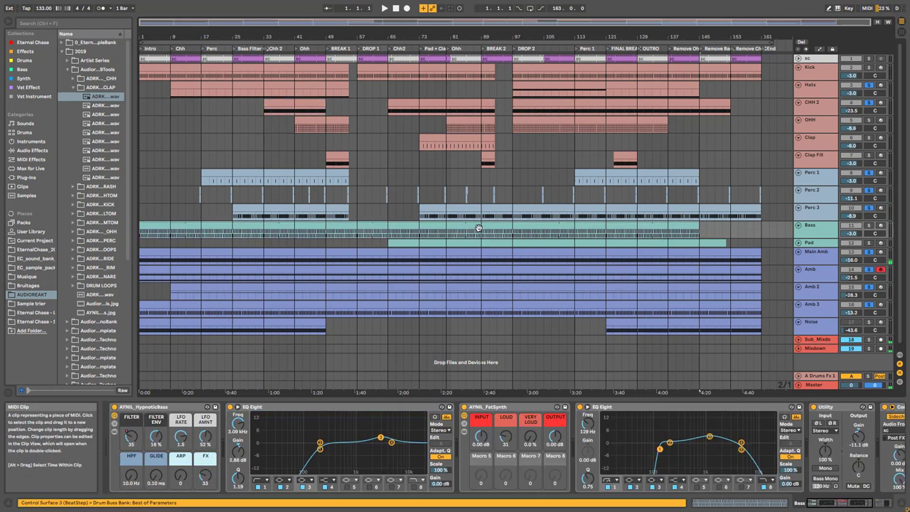
click(870, 209)
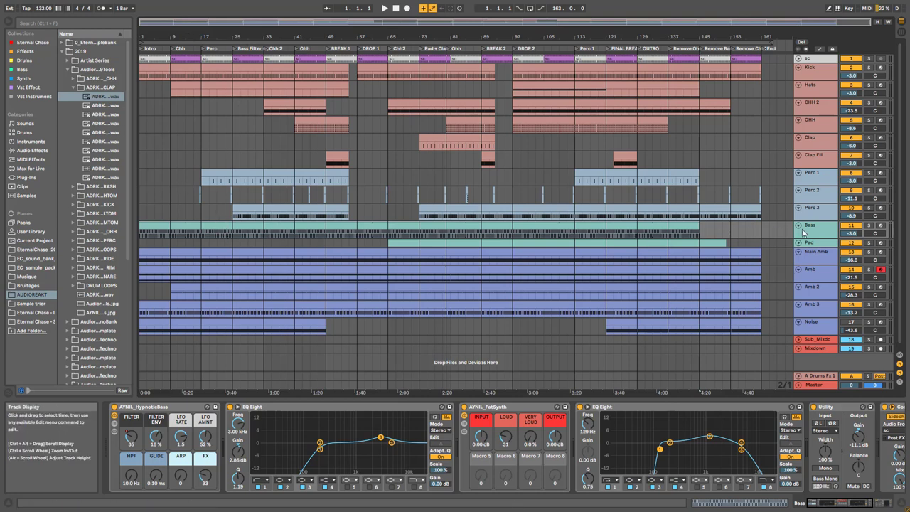
key(a)
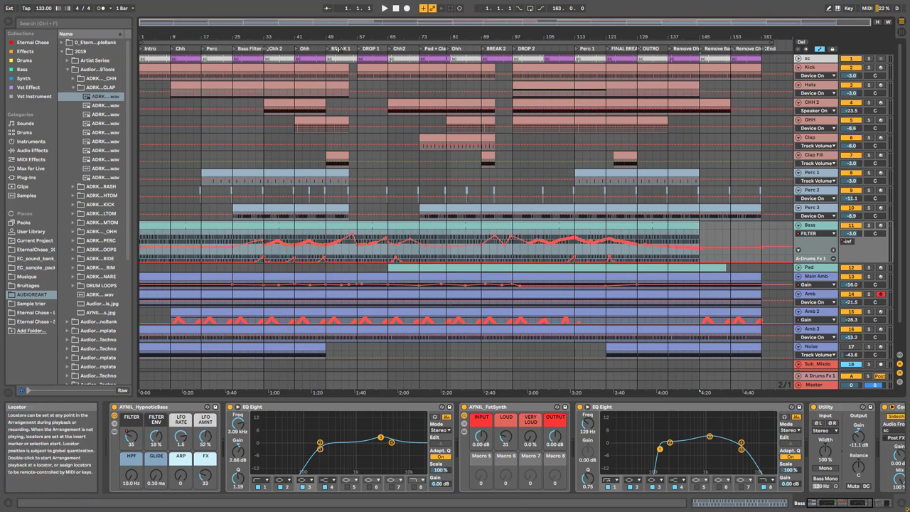
Play the selected upper tracks from bar 25, narrow the time selection to bars 33 to 49 and stop playback
drag(326, 211, 234, 56)
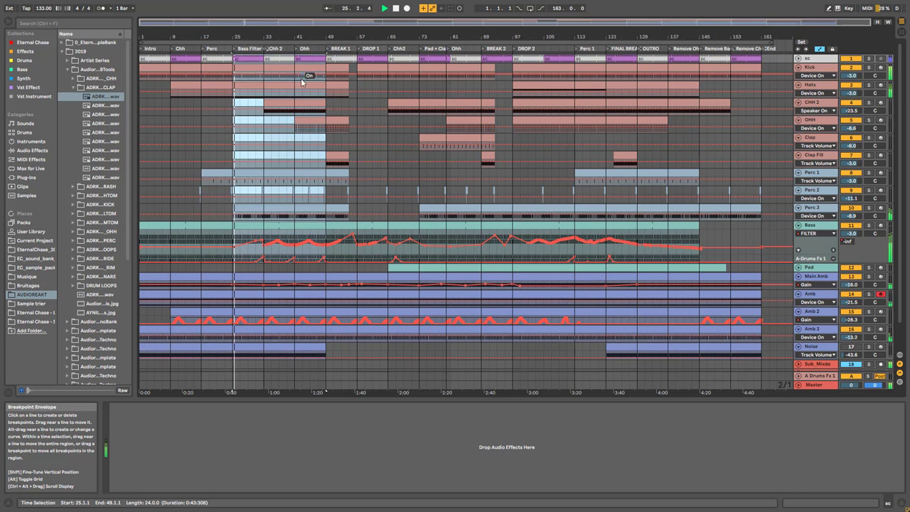
drag(264, 112, 318, 192)
key(space)
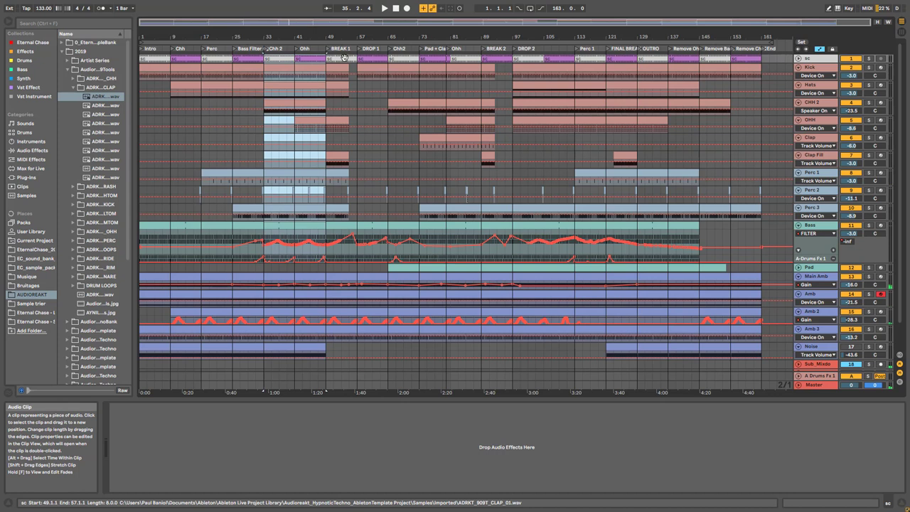
Select the sc clip at DROP 1, fold the Kick track and show the first 70 bars of the arrangement
click(370, 59)
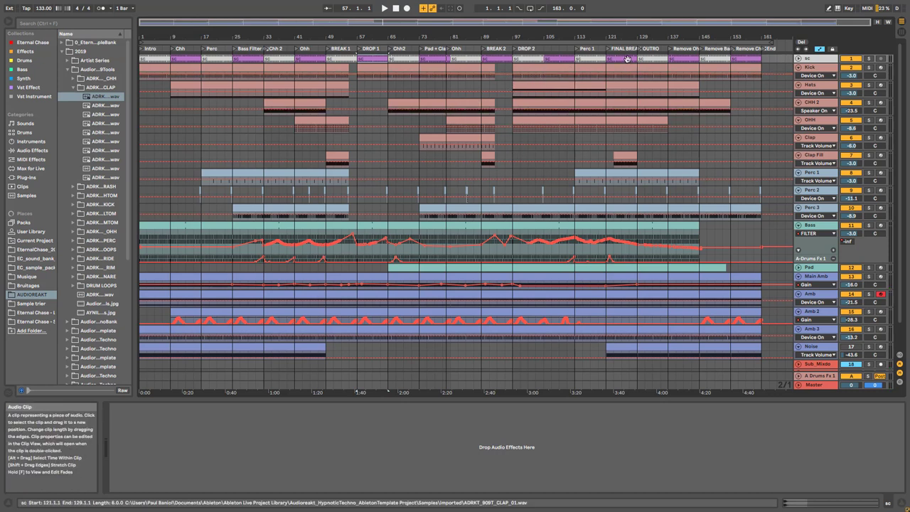
click(799, 68)
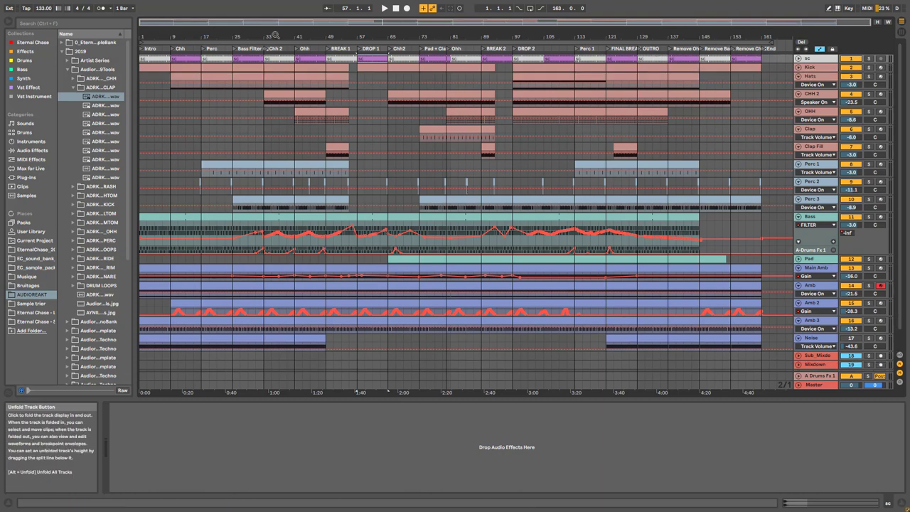
drag(248, 25, 192, 215)
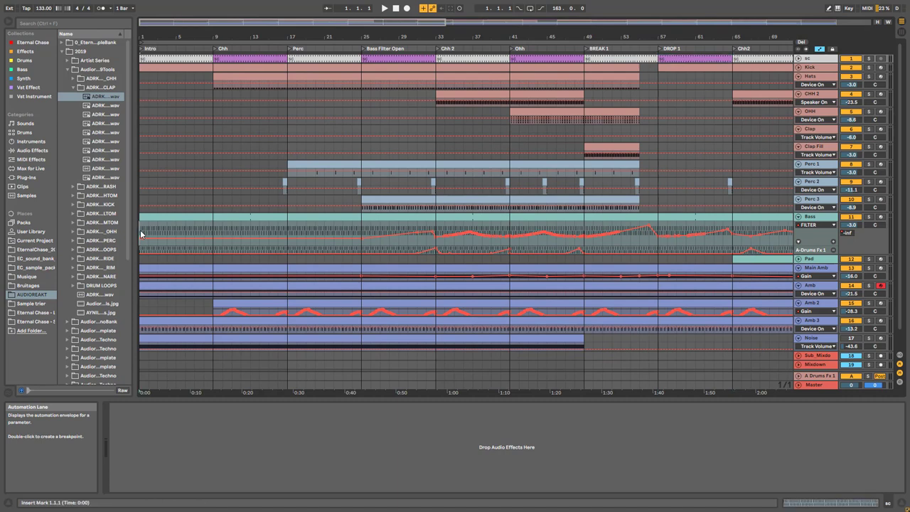
Play the arrangement from bar 1 with the insert marker on the Bass track
click(141, 234)
key(space)
scroll(529, 296, down, 1)
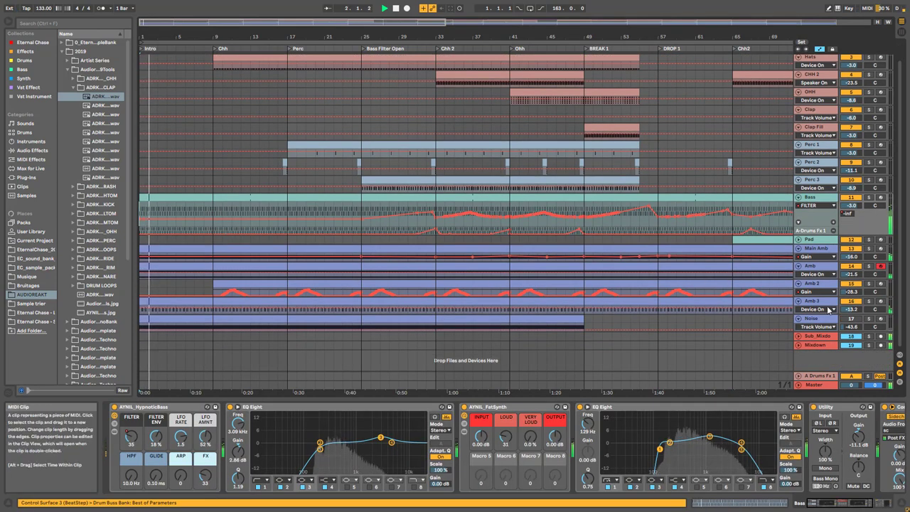
Fold all tracks in the arrangement for a compact overview of the clips
click(798, 302)
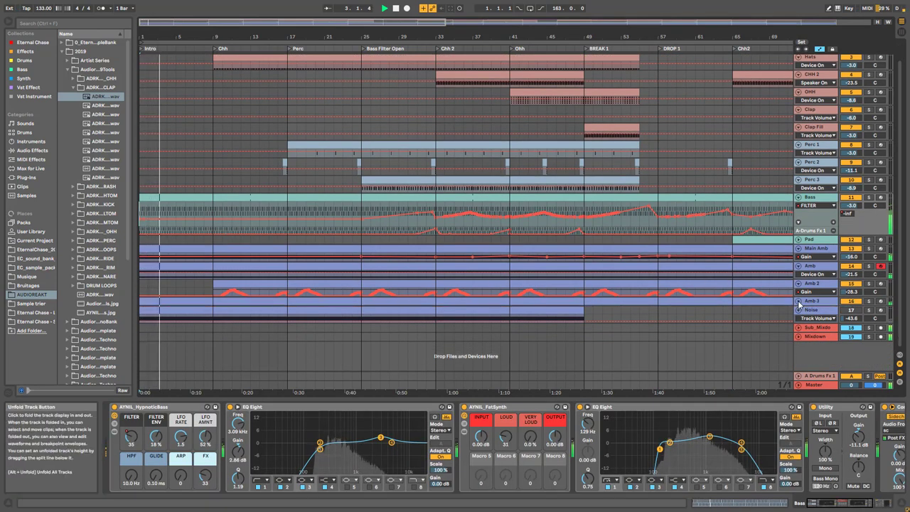
click(798, 303)
alt+click(798, 303)
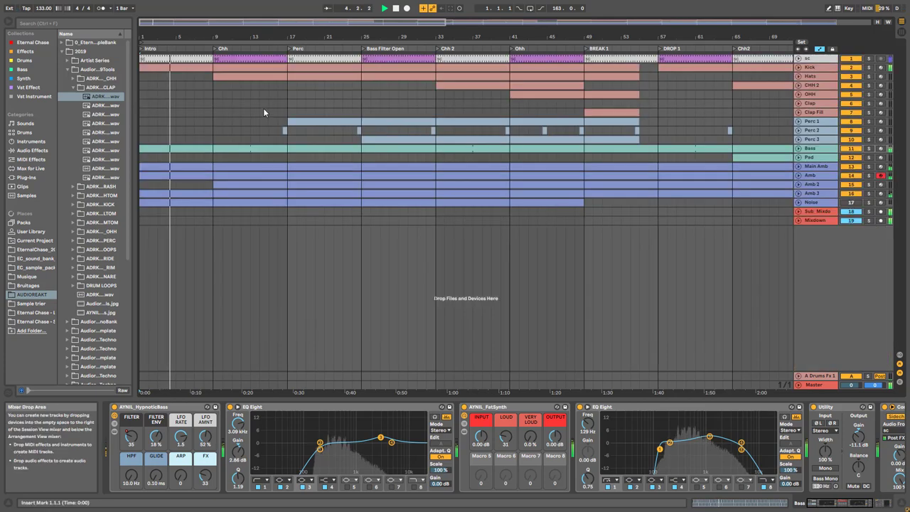
key(plus)
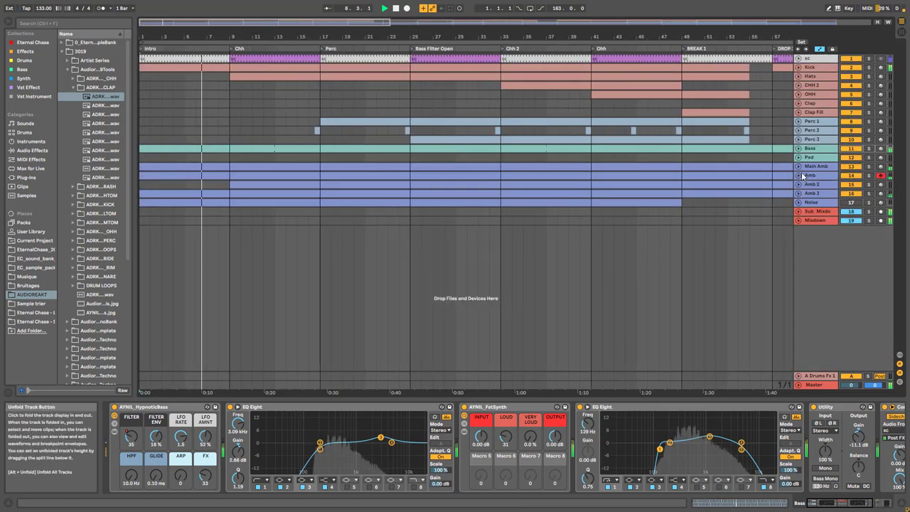
Audition the Main Amb track in solo, clear the solo and stop playback
click(868, 184)
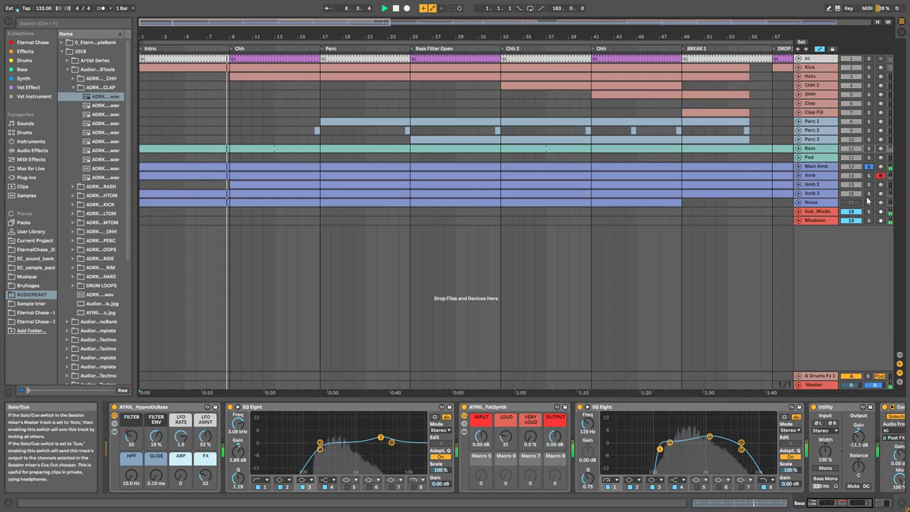
click(868, 165)
key(space)
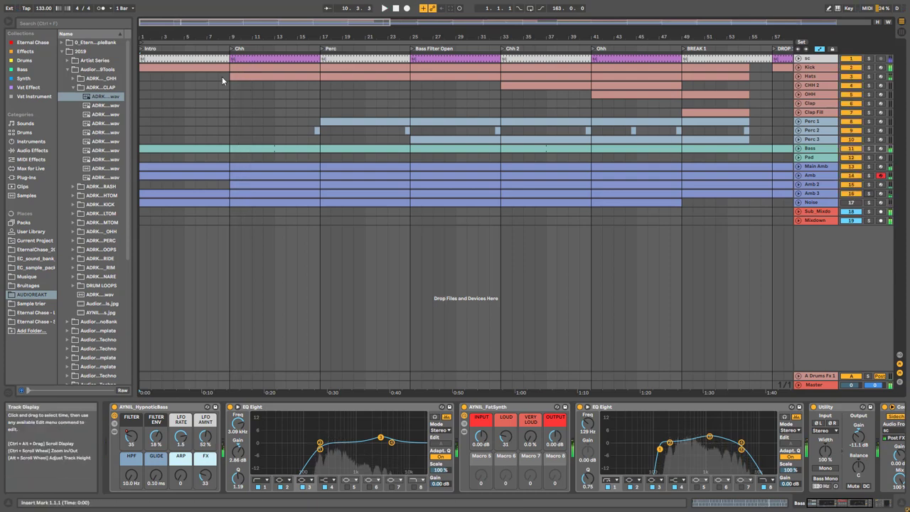
Play from the intro, jump playback to the Chh section and bar 17, and unfold the Perc 1 track
click(284, 74)
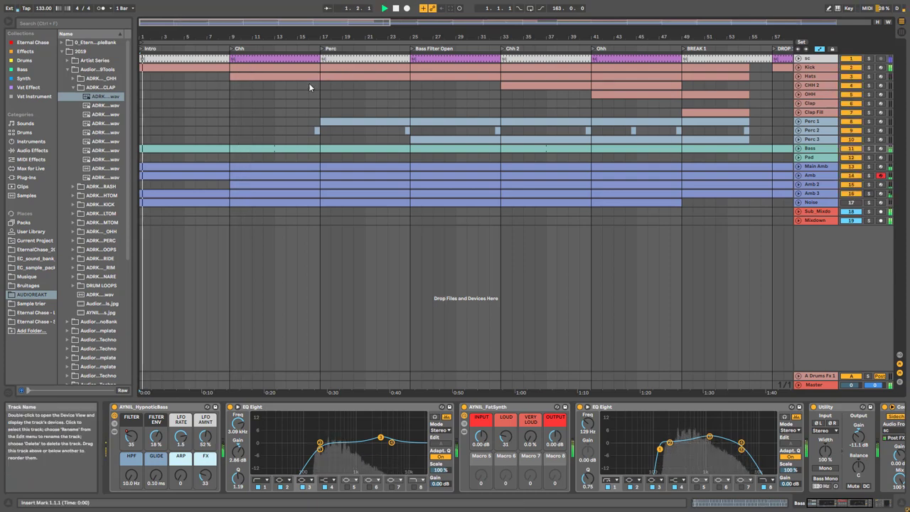
click(242, 93)
key(space)
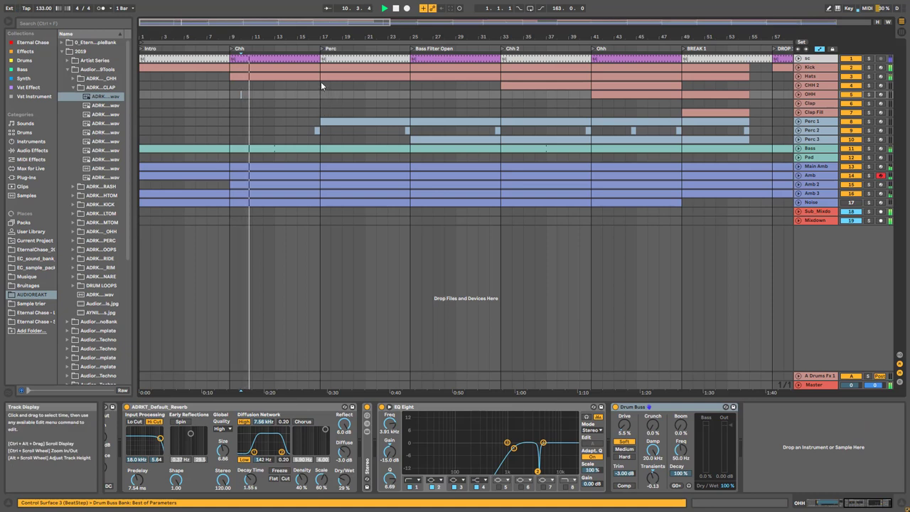
click(320, 94)
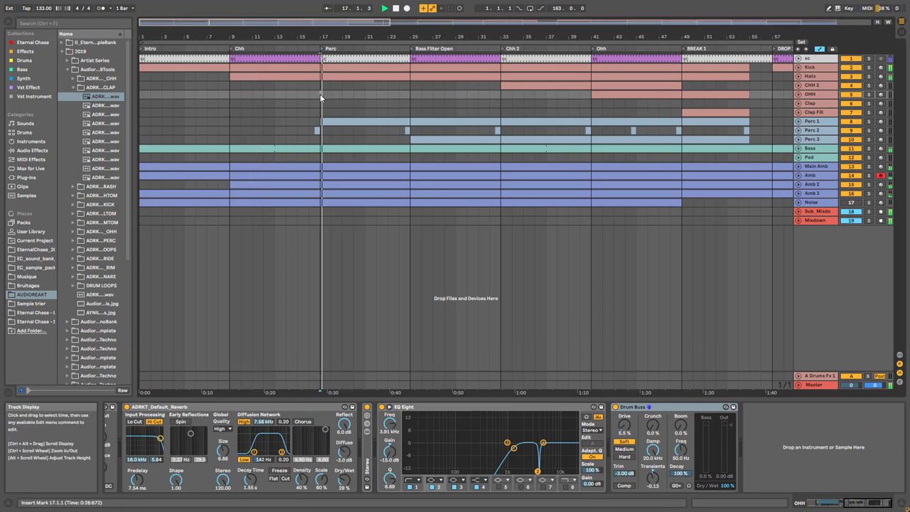
click(798, 122)
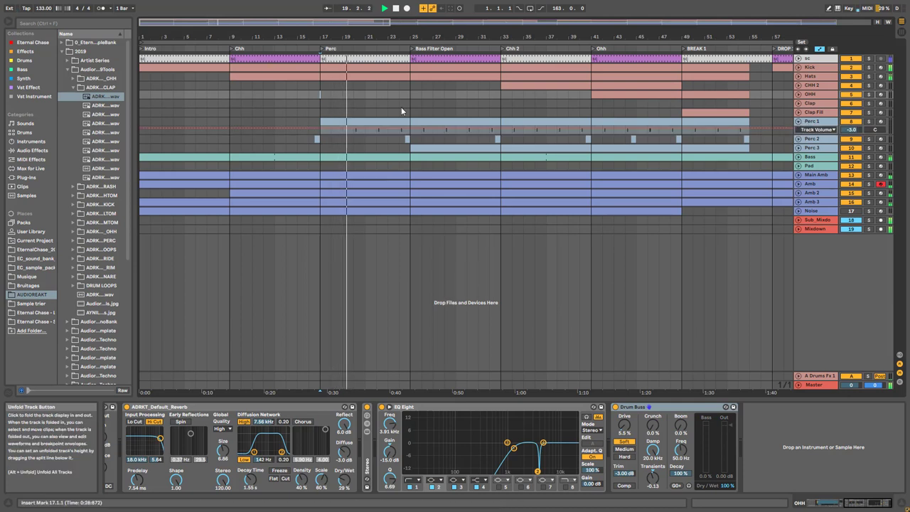
Unfold the Bass track and play from its selected FILTER automation over bars 25 to 33, toggling solo on Perc 3
click(798, 158)
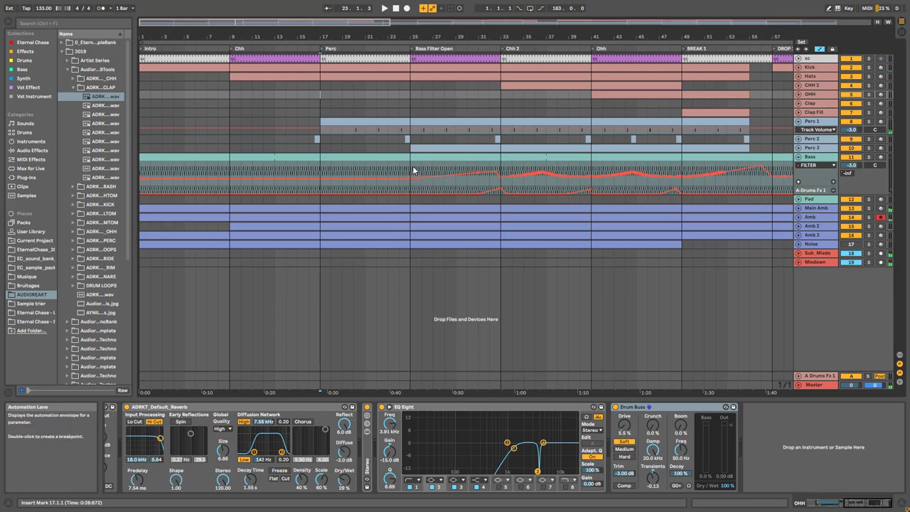
drag(407, 181, 477, 168)
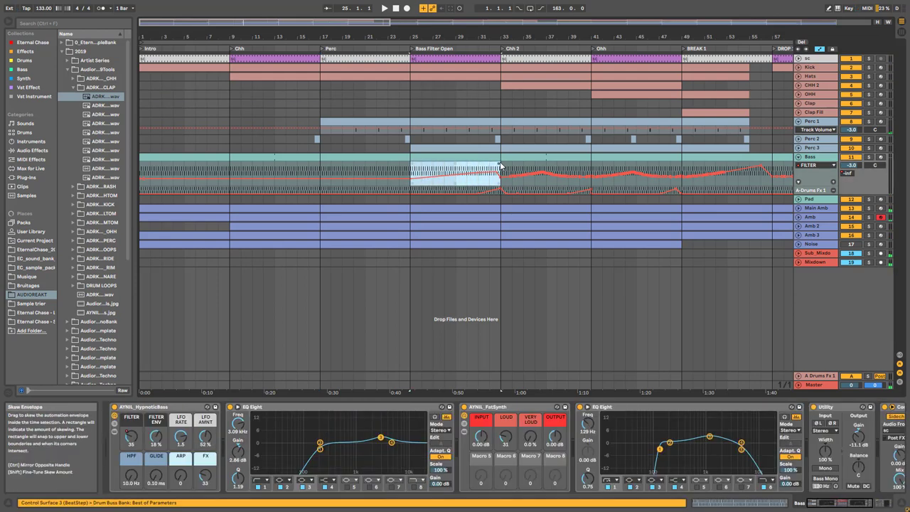
key(space)
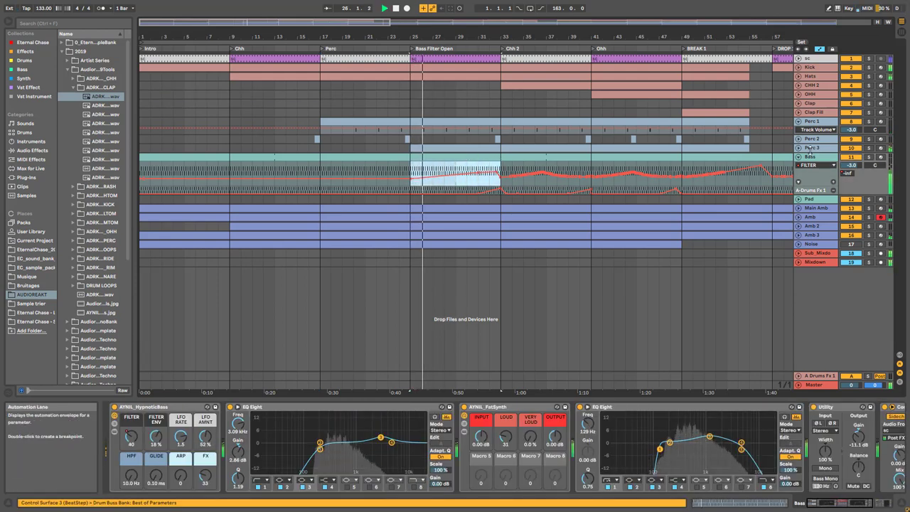
click(868, 148)
click(867, 151)
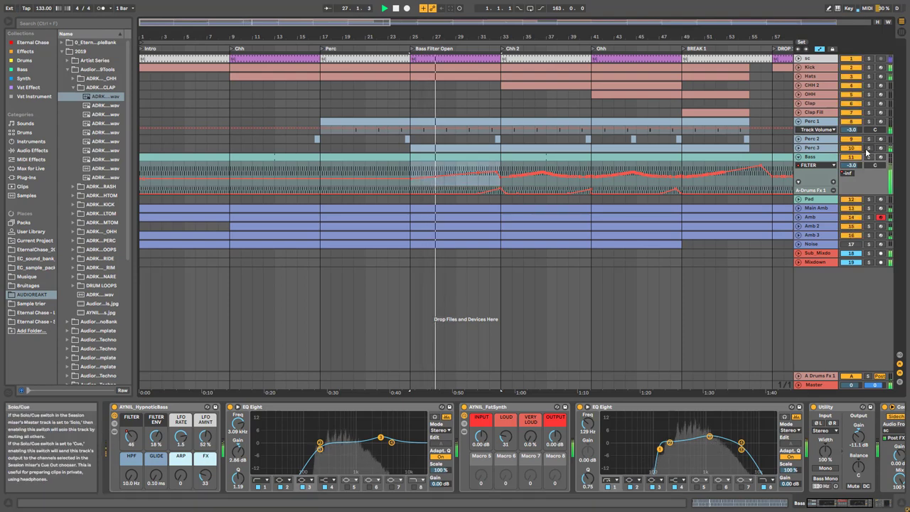
Unfold the Mixdown and CHH 2 tracks to show their automation lanes
drag(263, 21, 334, 21)
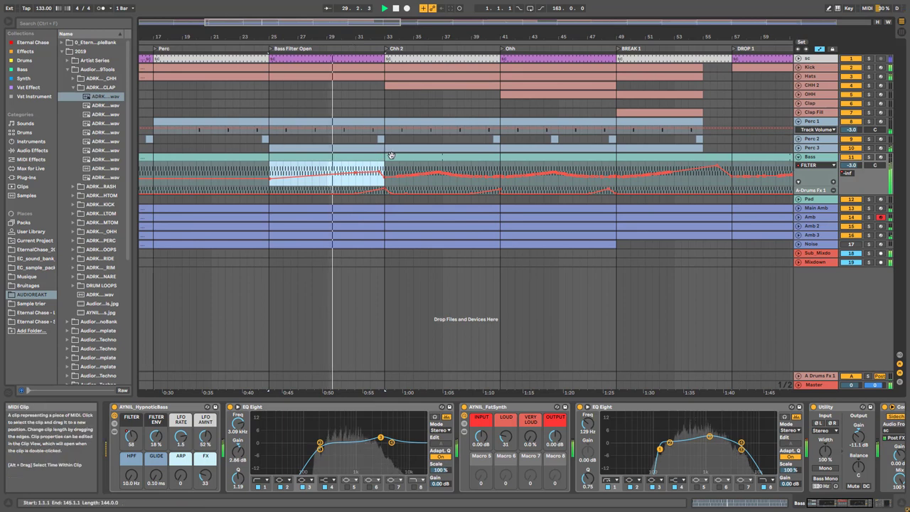
click(797, 262)
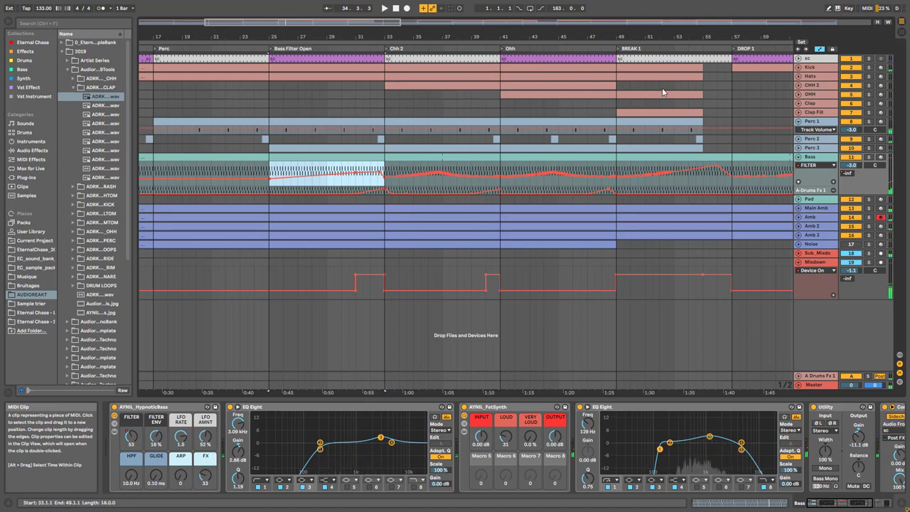
click(797, 85)
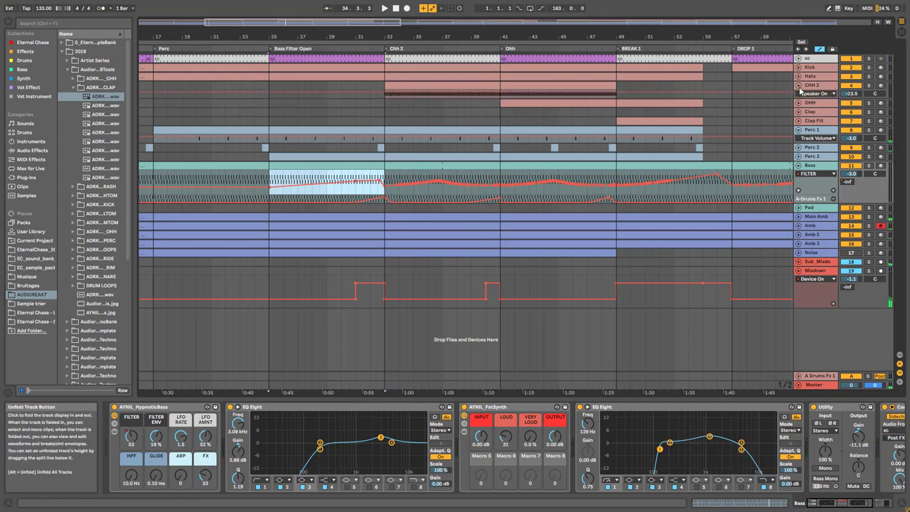
Play from bar 34.3 in the Chh 2 section, audition the CHH 2 track in solo and clear the solo
click(408, 102)
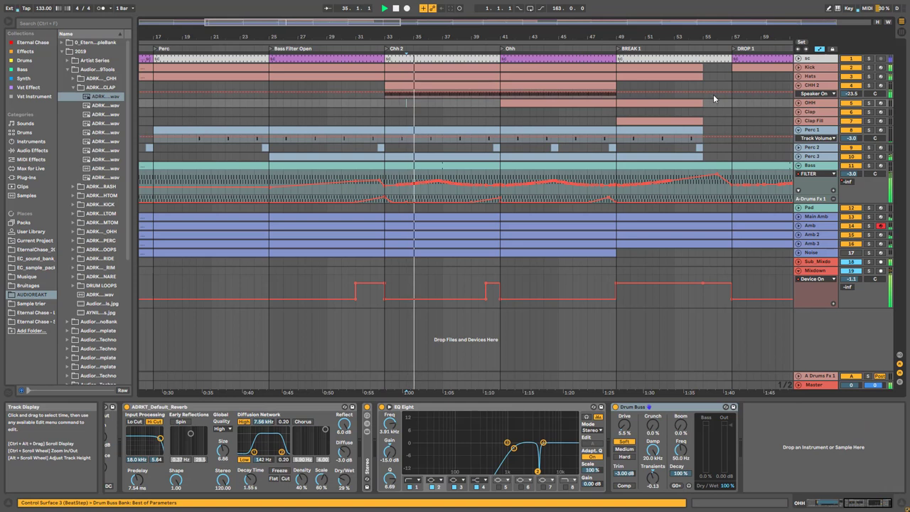
click(867, 86)
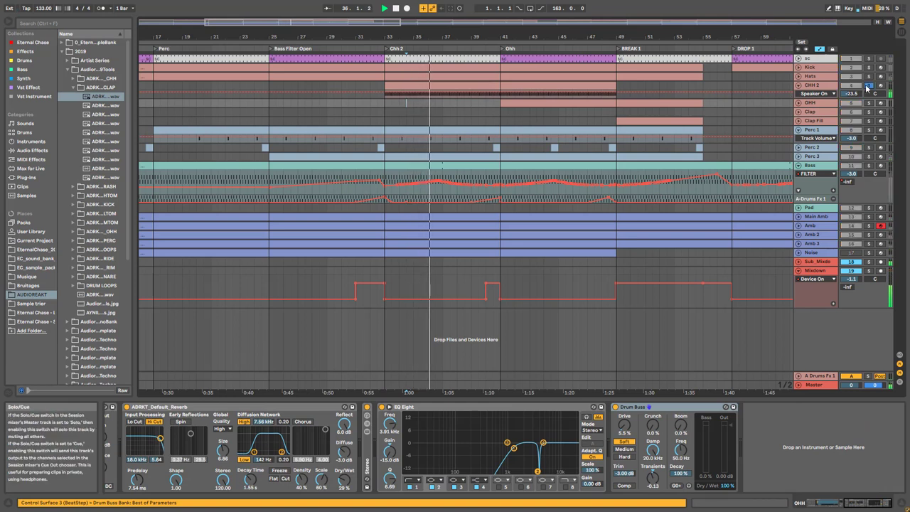
click(867, 85)
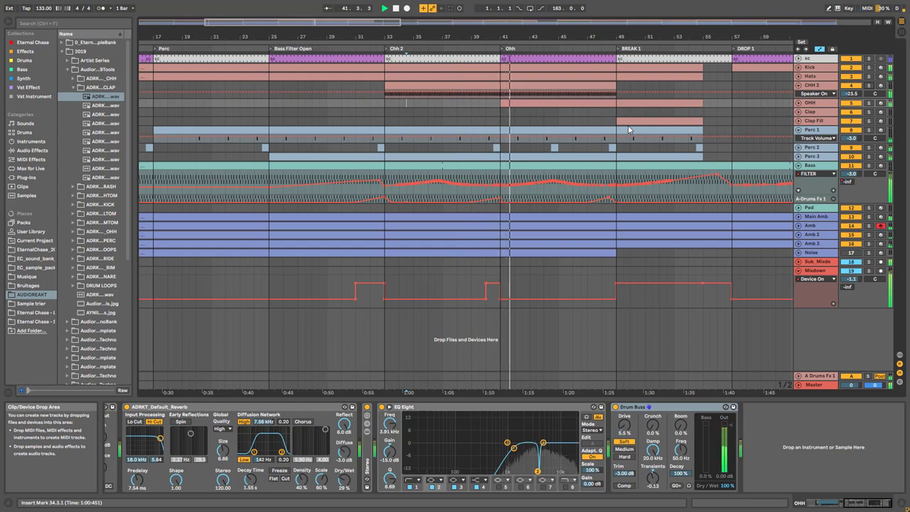
Unfold the OHH track to show its clip content in the Ohh section
drag(299, 22, 318, 20)
click(798, 103)
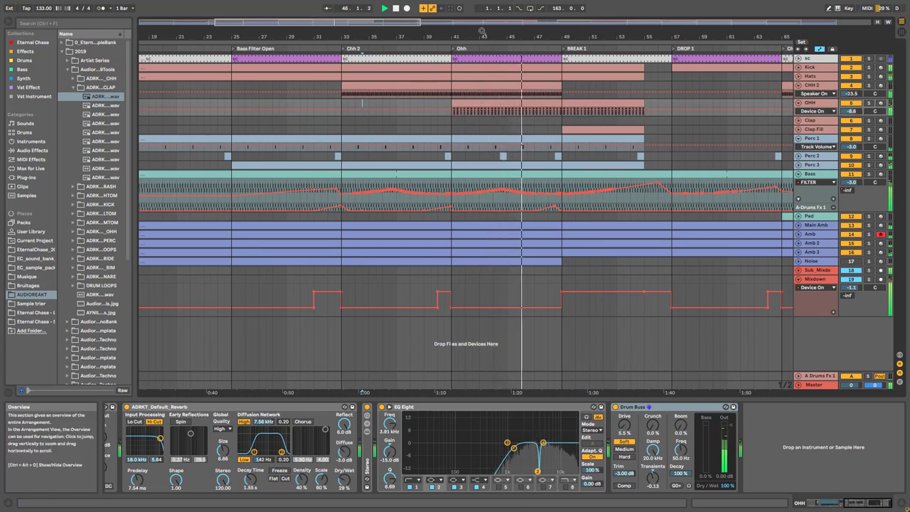
Examine the Mixdown automation at the start of BREAK 1 and the Kick and Bass clips at DROP 1
drag(375, 25, 411, 24)
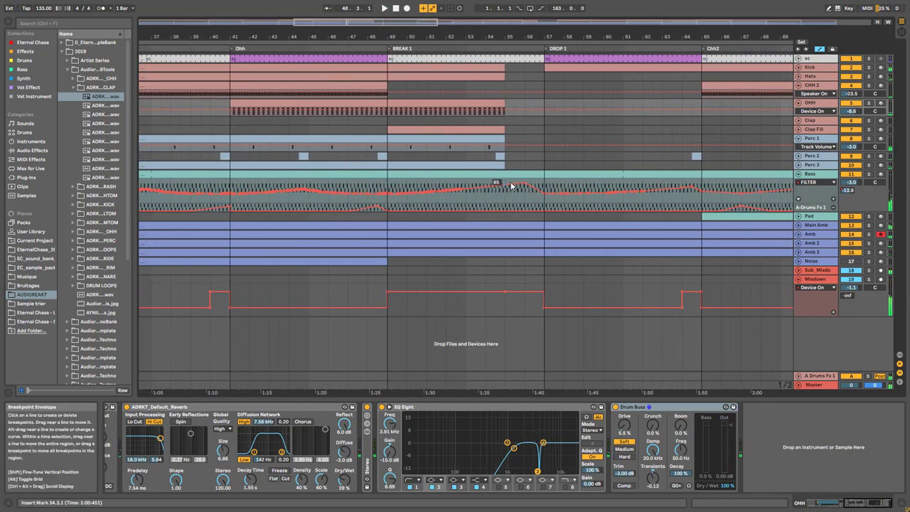
click(391, 308)
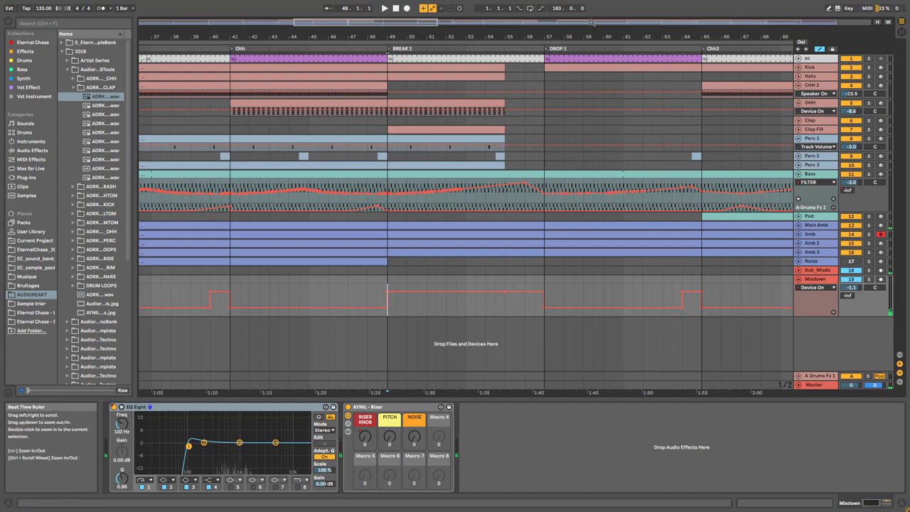
click(569, 67)
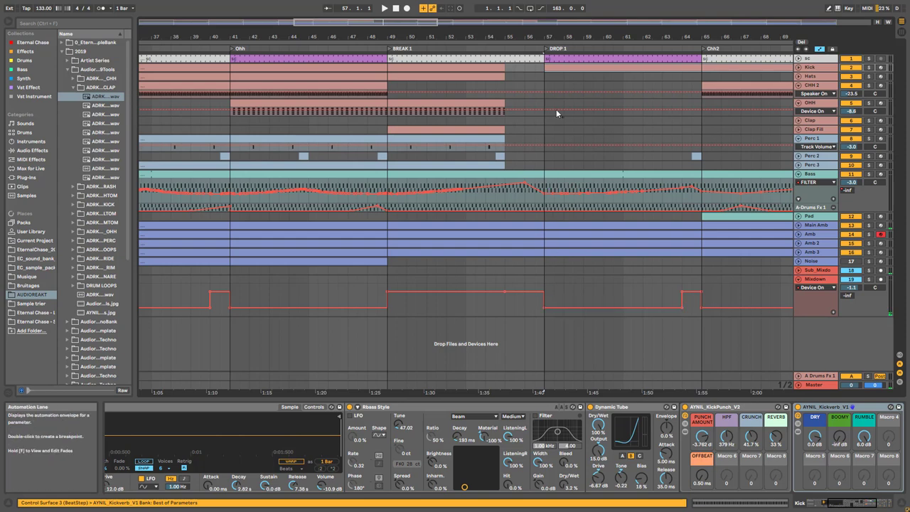
click(561, 188)
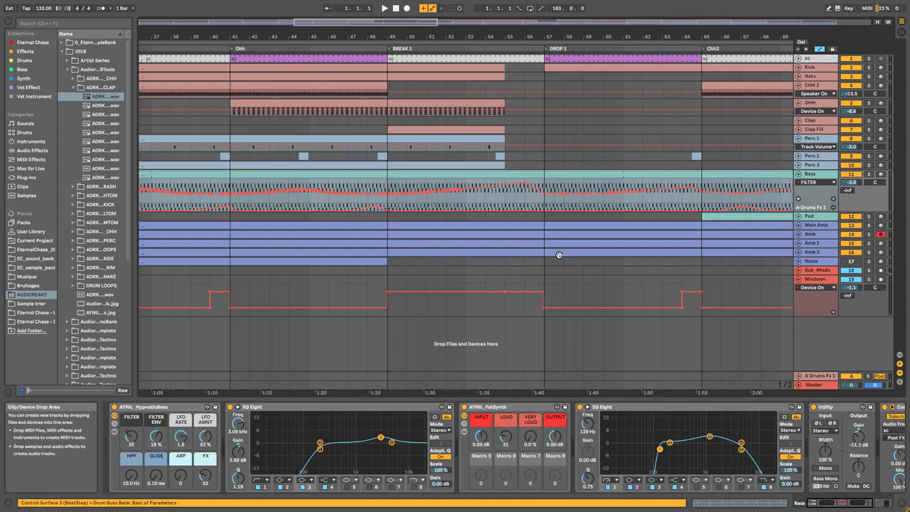
Play BREAK 1 from bar 49 into DROP 1 with the Clap Fill track unfolded, and stop playback
drag(417, 46, 373, 27)
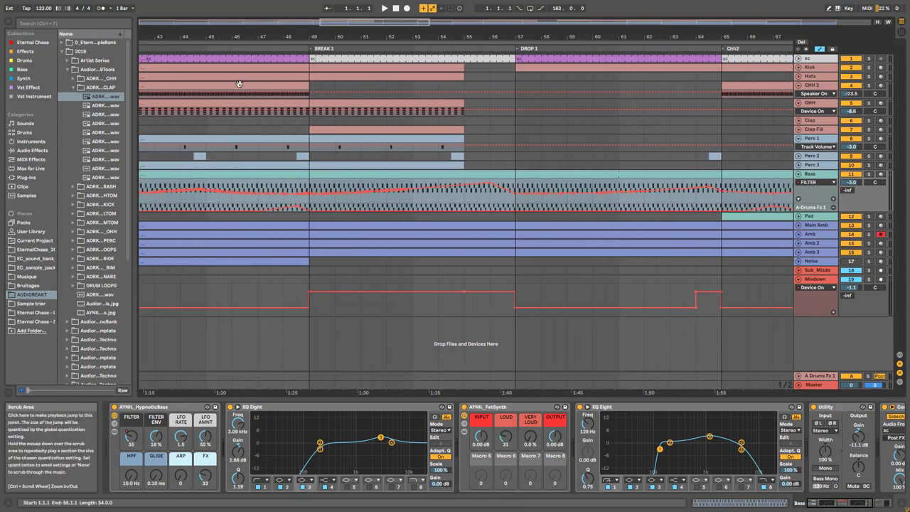
click(310, 312)
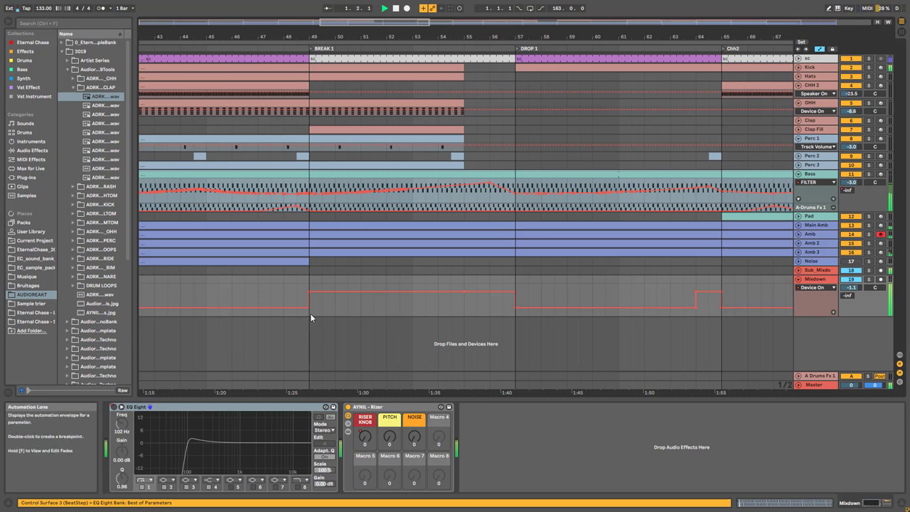
key(space)
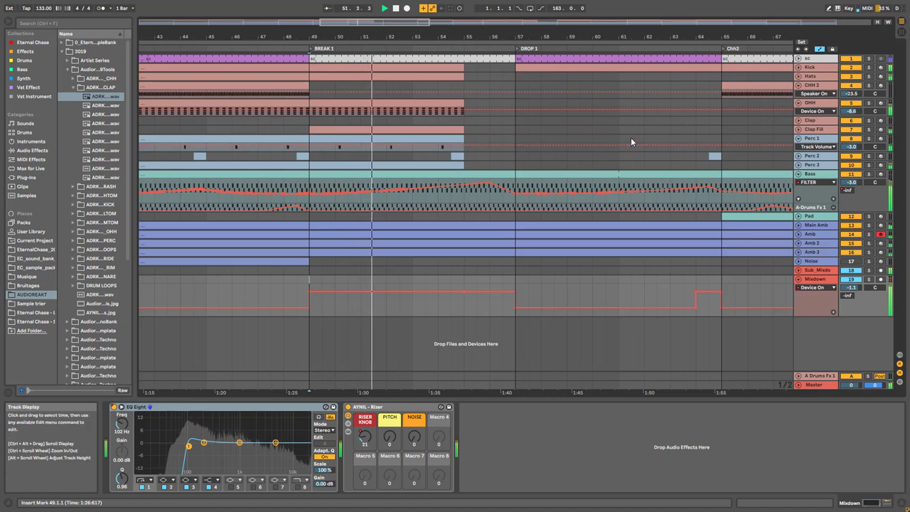
click(799, 129)
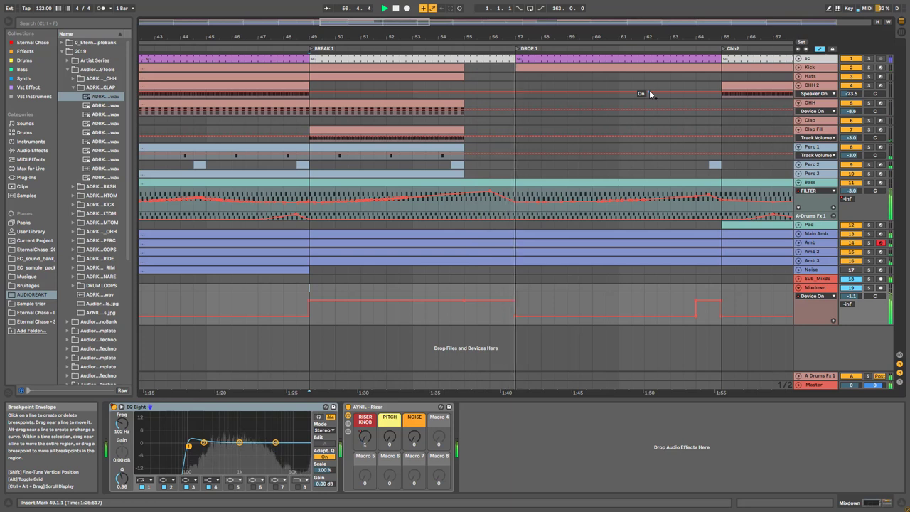
key(space)
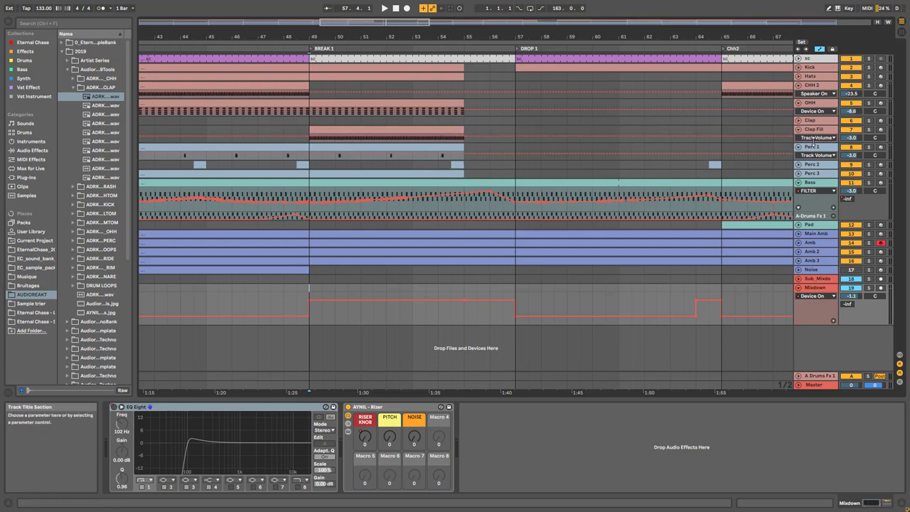
Enlarge the Clap Fill track and open its BREAK 1 clip to inspect the note velocities
drag(813, 143, 752, 167)
double_click(395, 137)
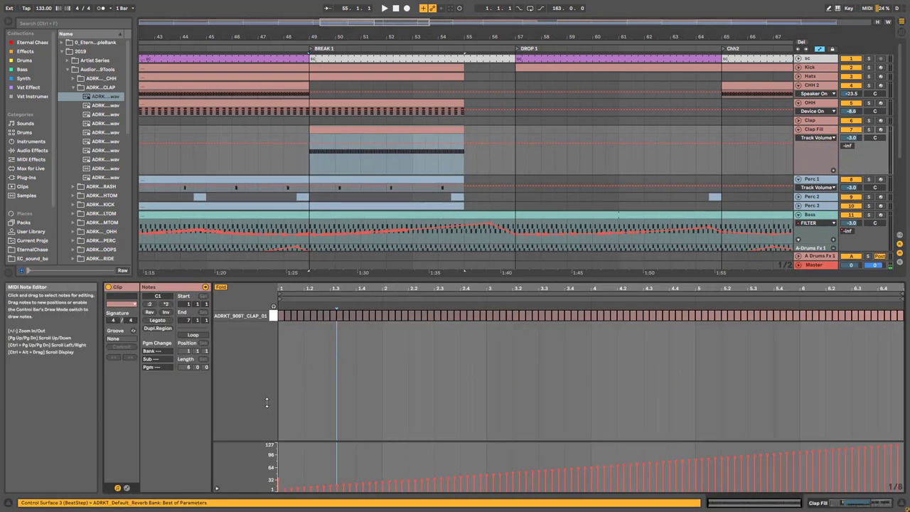
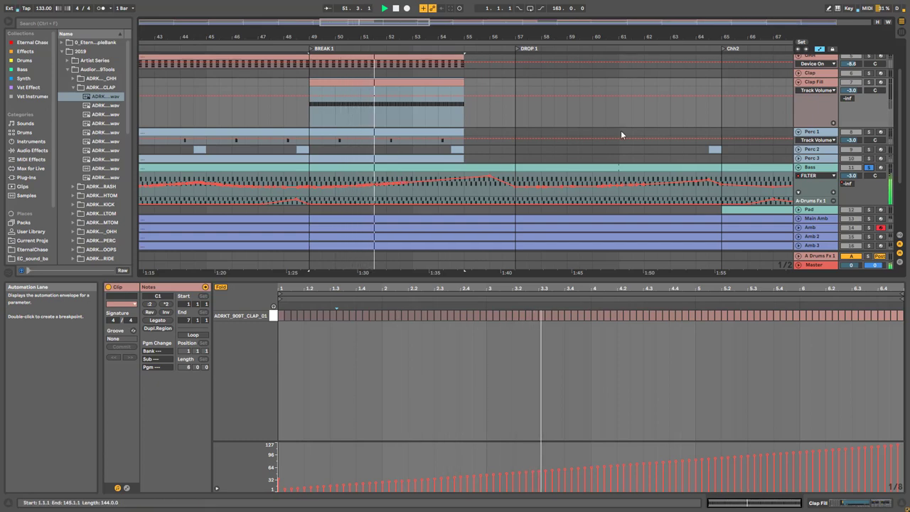
Stop playback, show the Mixdown track's RISER KNOB automation and select it from bar 50.1 to 53.3 in BREAK 1
scroll(628, 127, down, 3)
scroll(627, 127, down, 2)
key(space)
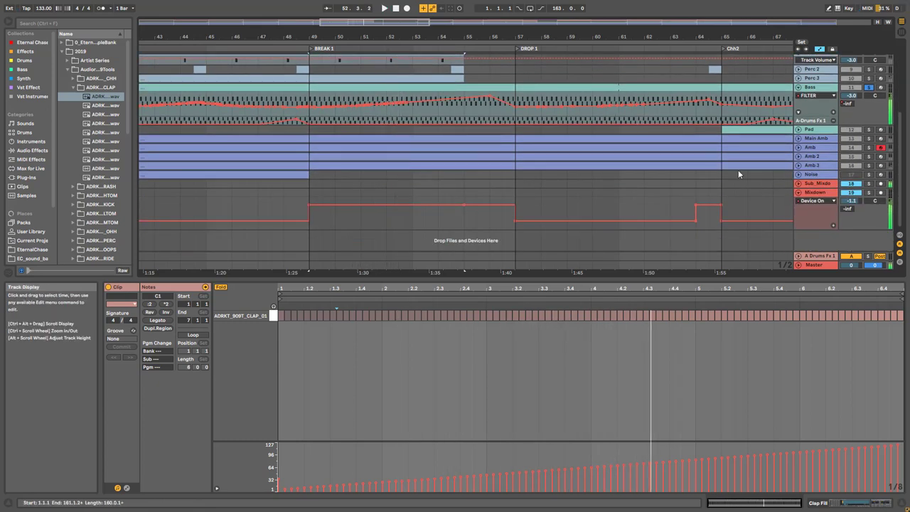
click(822, 201)
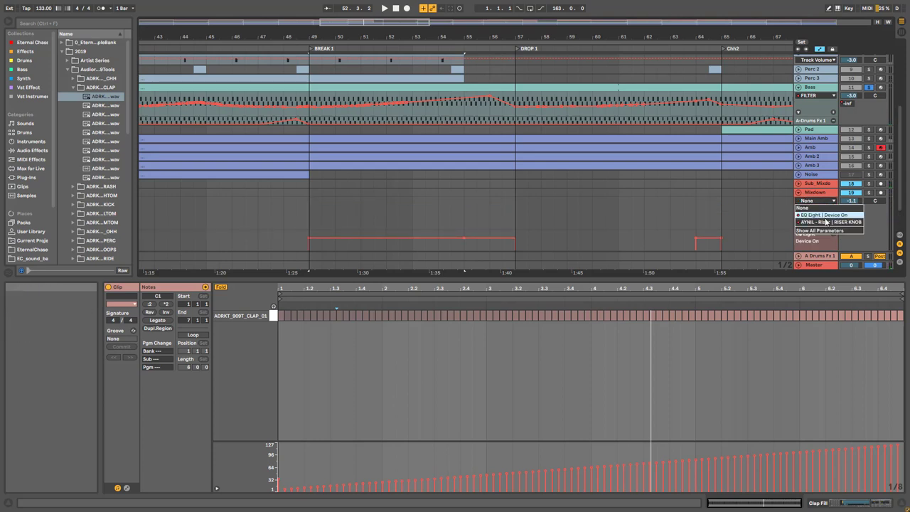
click(830, 222)
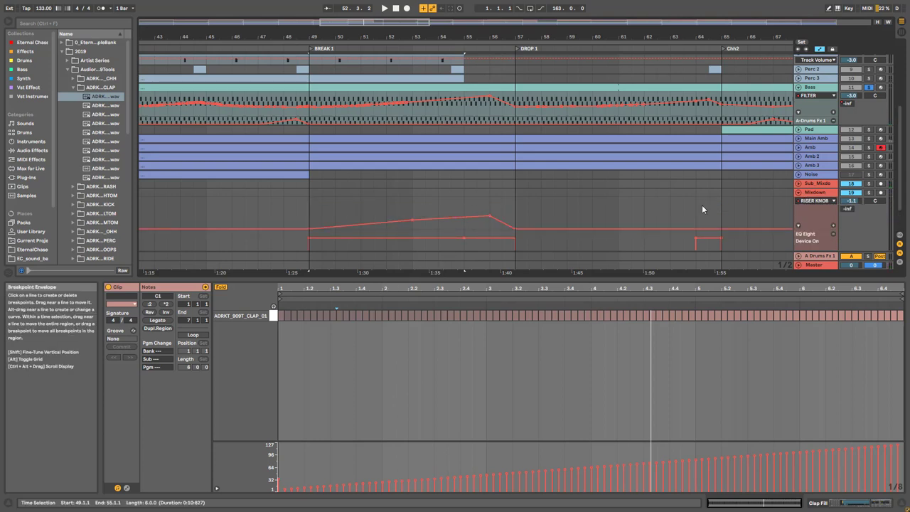
click(569, 213)
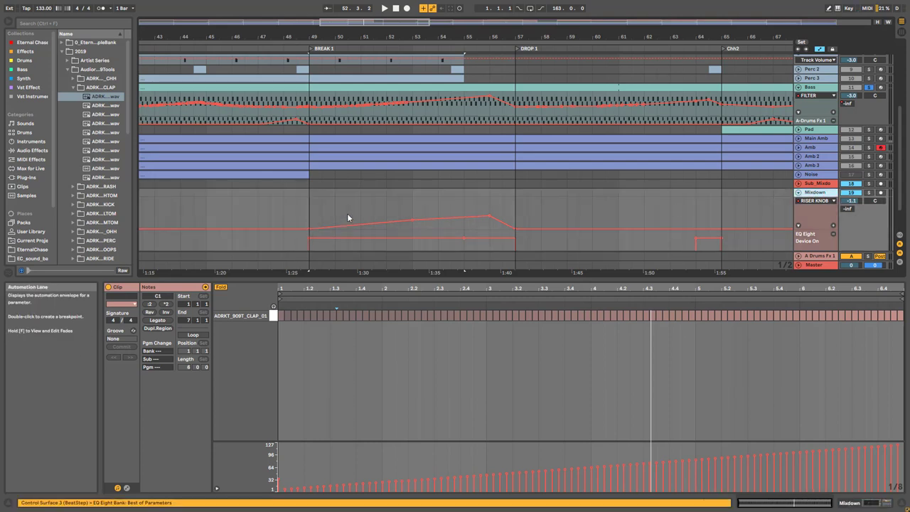
drag(334, 217, 418, 223)
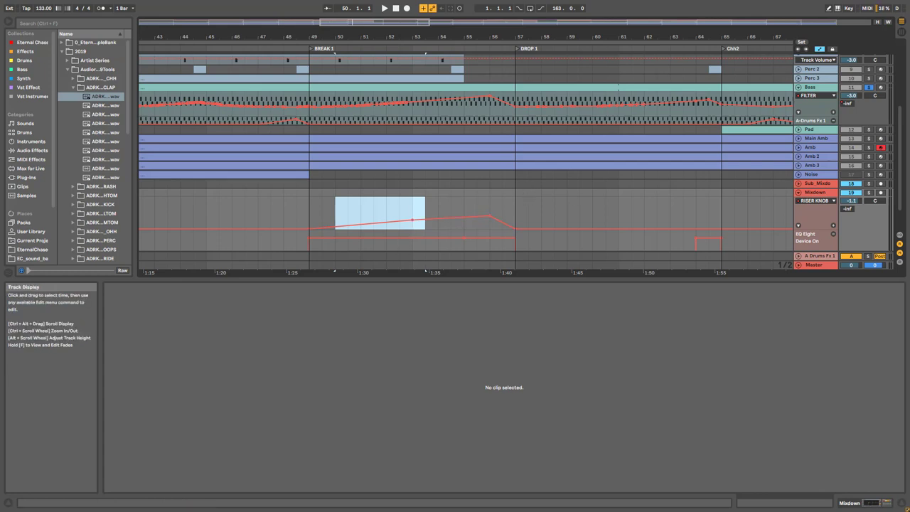
Unfold the Sub_Mixdo track and the A Drums Fx 1 return track, and select the return's Delay device
click(799, 183)
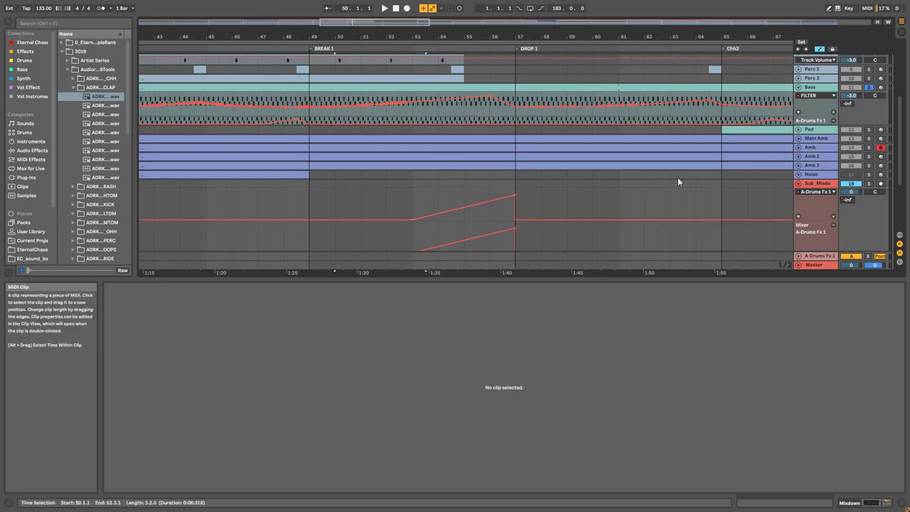
click(826, 186)
scroll(822, 241, down, 2)
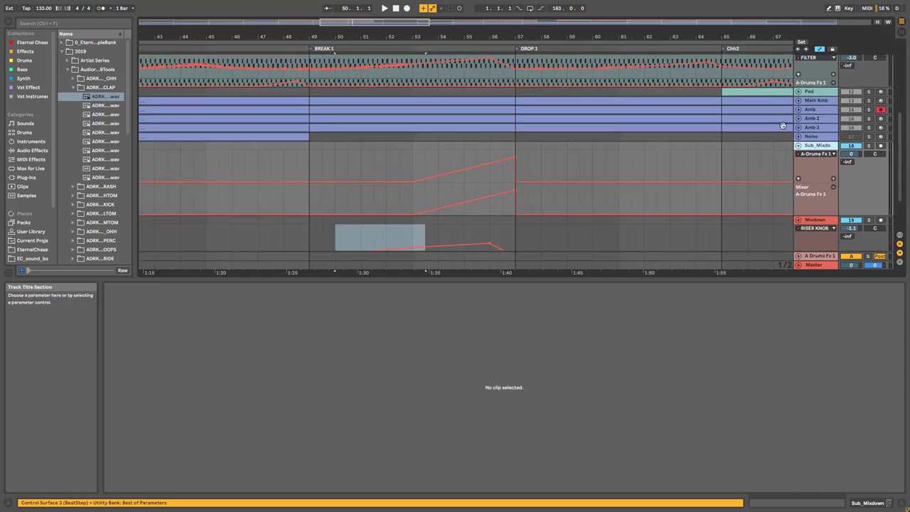
click(810, 220)
key(Delete)
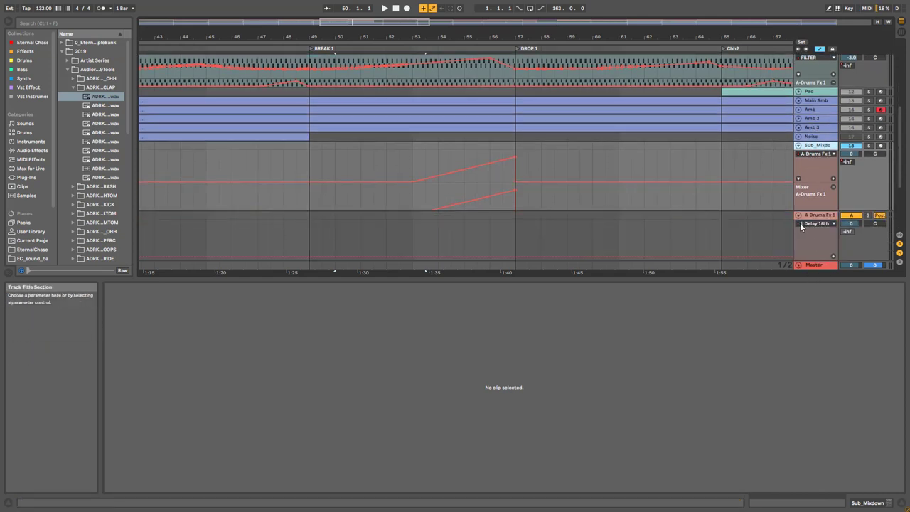
key(ctrl+z)
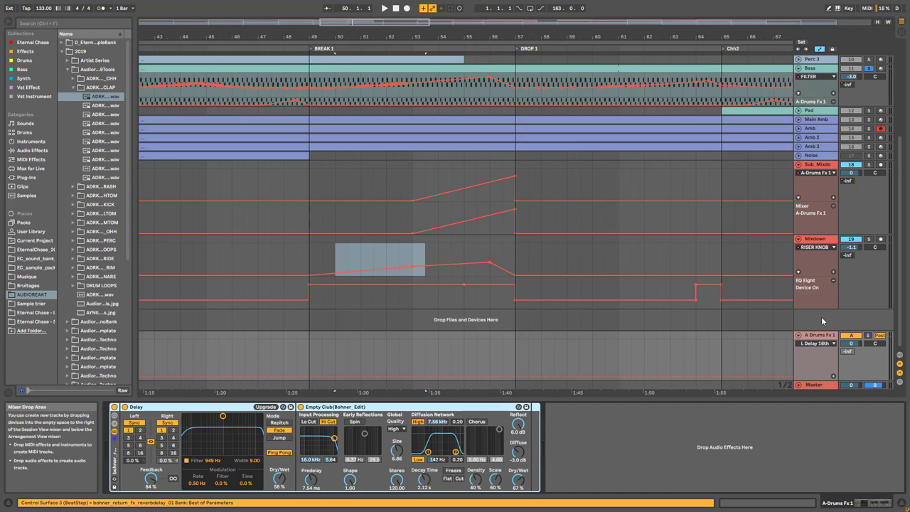
click(142, 406)
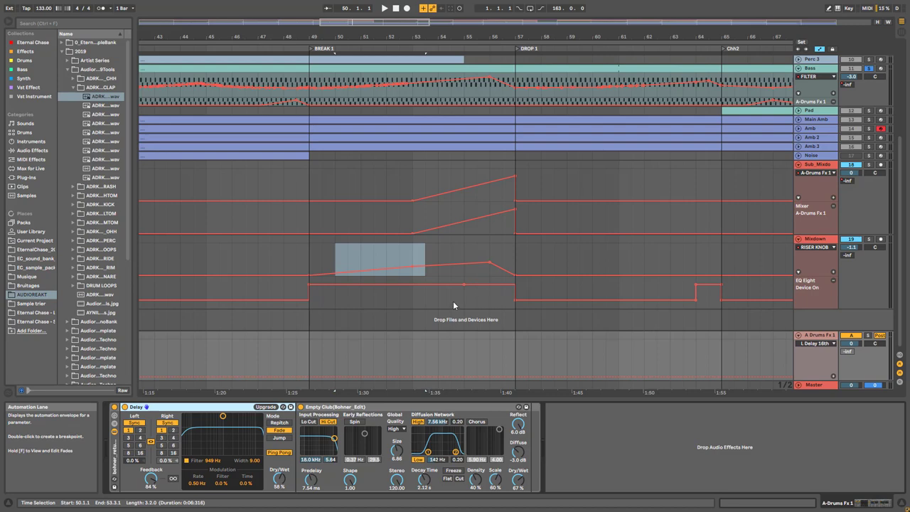
Play BREAK 1 from bar 49.3 with the insert marker on the Sub_Mixdo track
scroll(405, 221, up, 5)
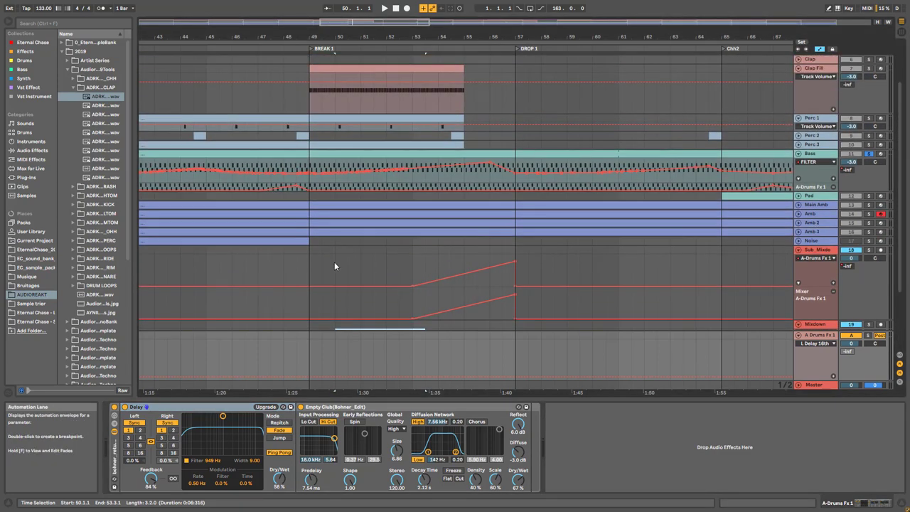
click(324, 262)
key(space)
scroll(374, 264, up, 3)
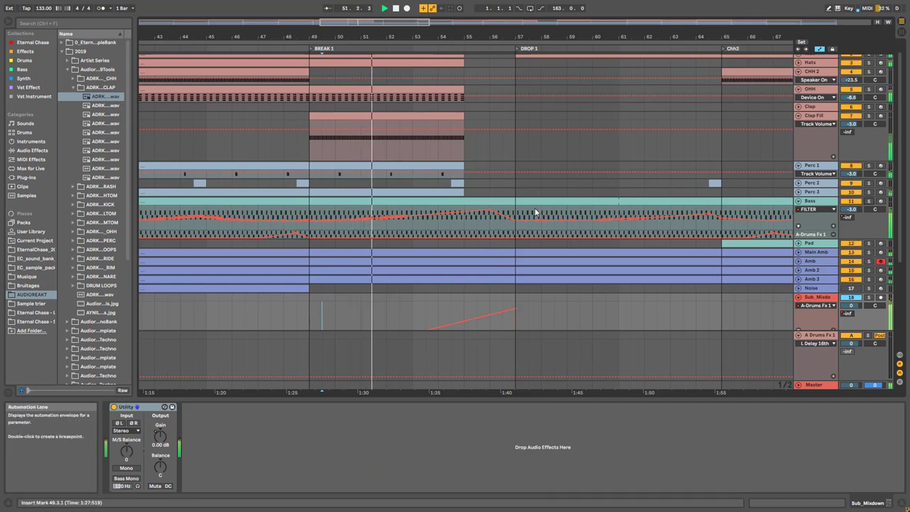
scroll(535, 212, up, 1)
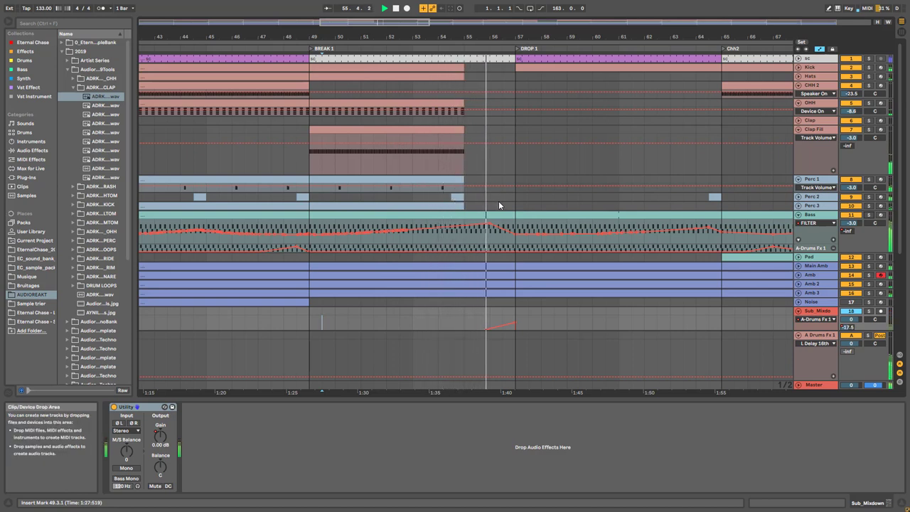
Play the end of BREAK 1 from bar 55.1 on the Bass track into DROP 1, following the Sub_Mixdo and Mixdown automation
click(463, 244)
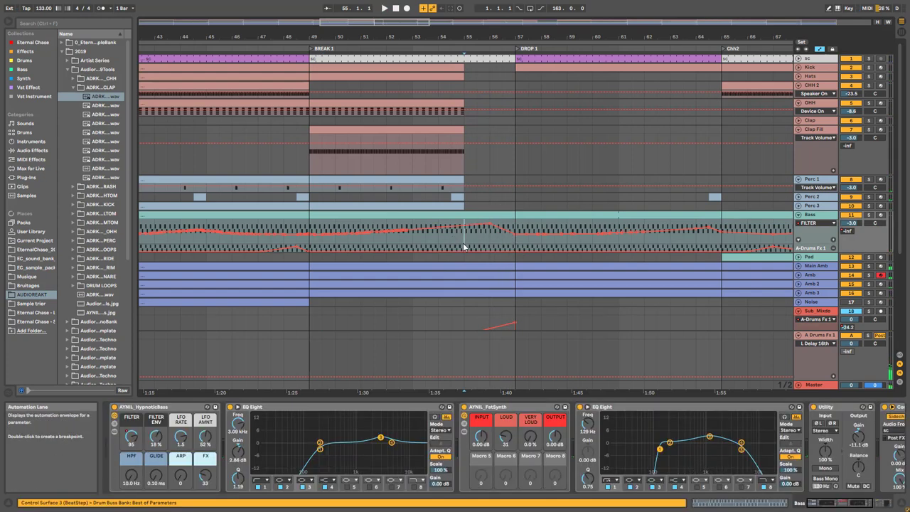
key(space)
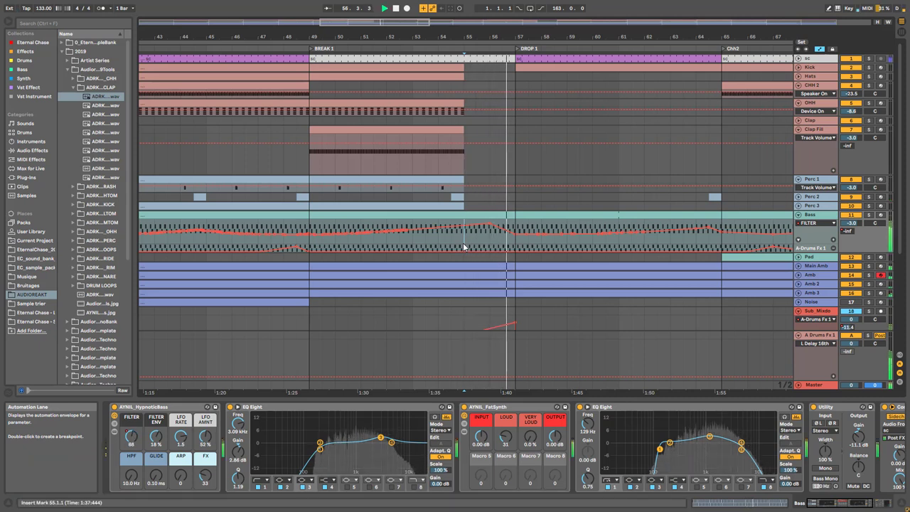
scroll(513, 206, down, 3)
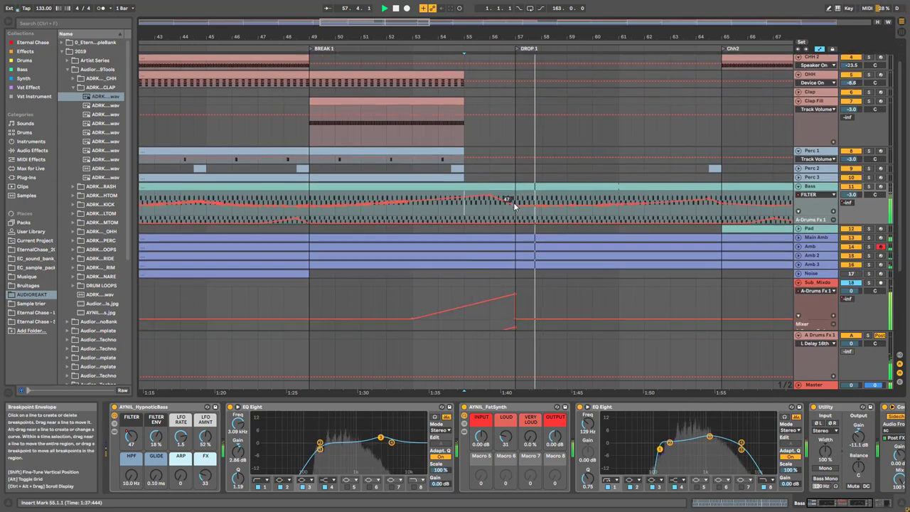
scroll(513, 203, down, 2)
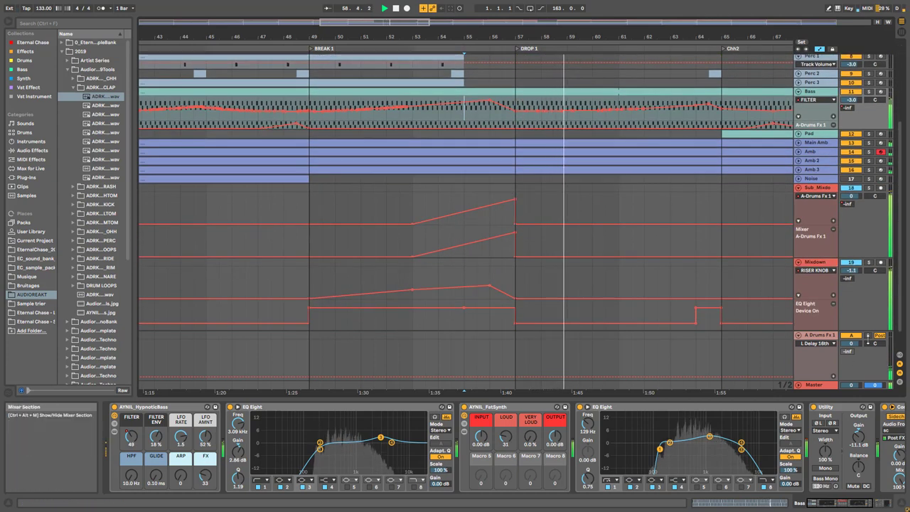
Solo the A Drums Fx 1 return, stop playback and select the return track to view its devices
click(868, 335)
key(space)
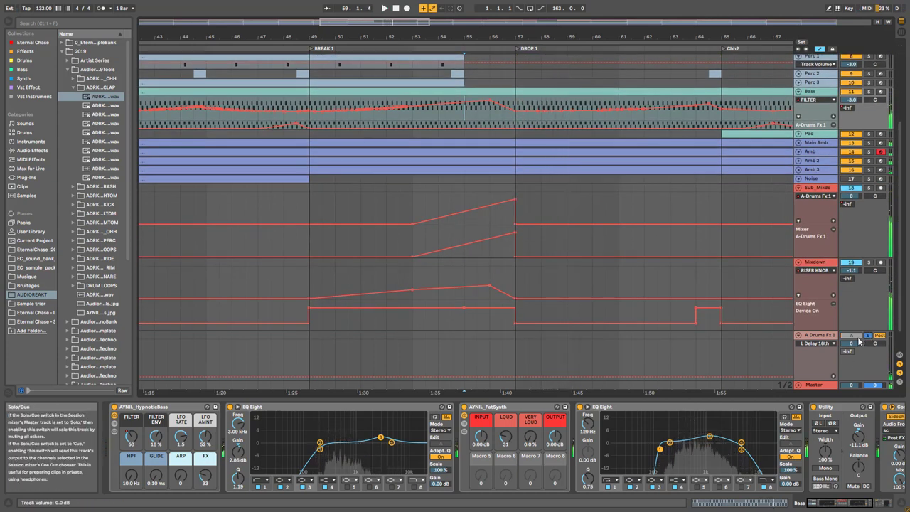
click(815, 338)
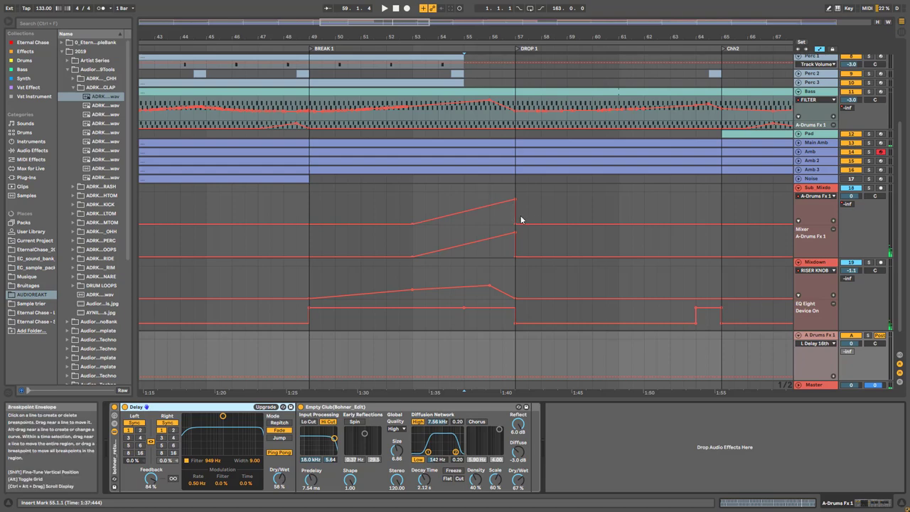
Select the Sub_Mixdo track and examine its A-Drums Fx 1 send automation ramp across the end of BREAK 1
scroll(515, 245, up, 1)
scroll(501, 245, down, 1)
click(500, 245)
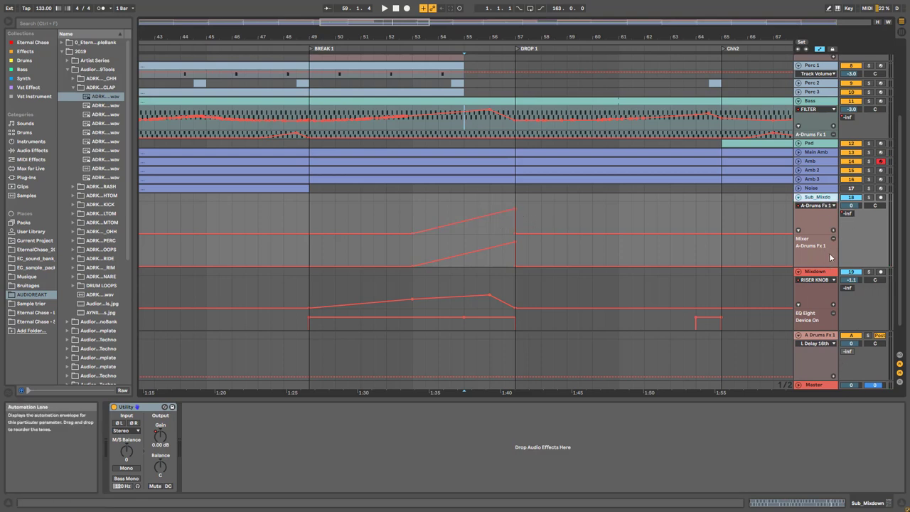
click(824, 279)
click(814, 386)
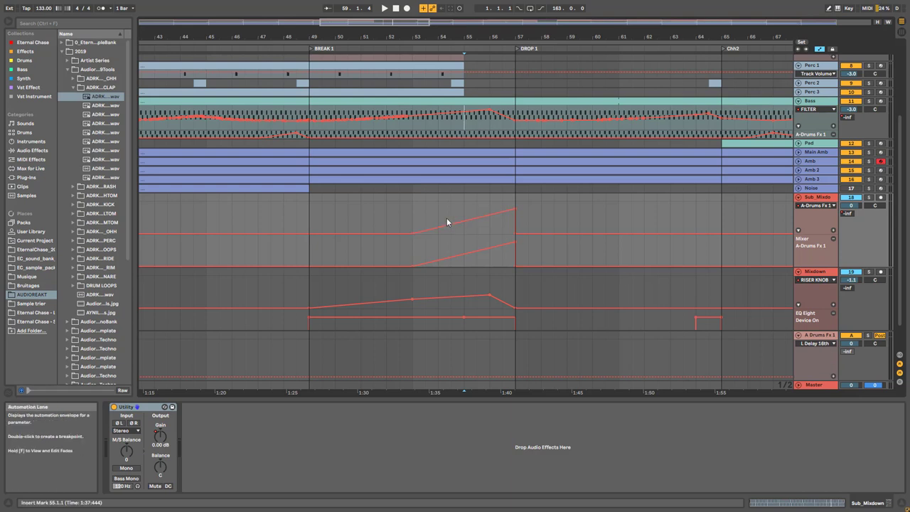
Fold the Sub_Mixdo and Mixdown tracks
click(799, 200)
click(796, 204)
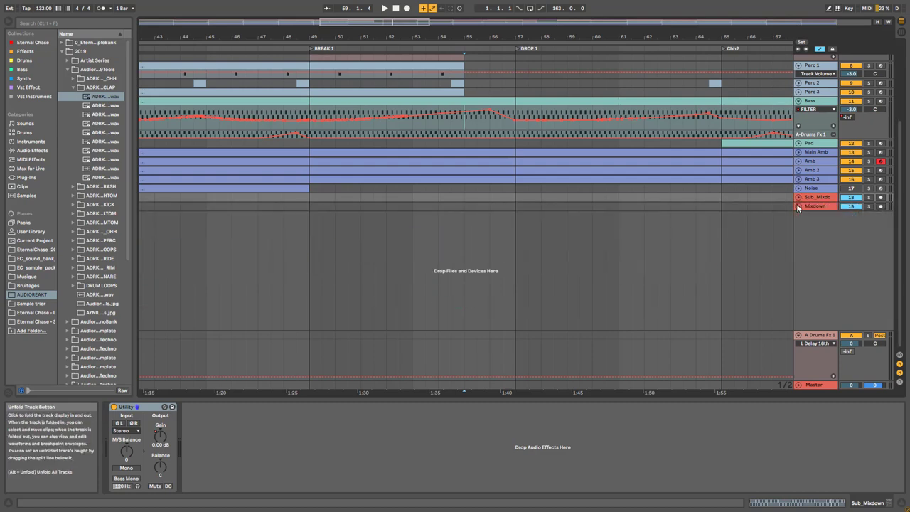
scroll(490, 156, up, 3)
ctrl+scroll(486, 172, down, 2)
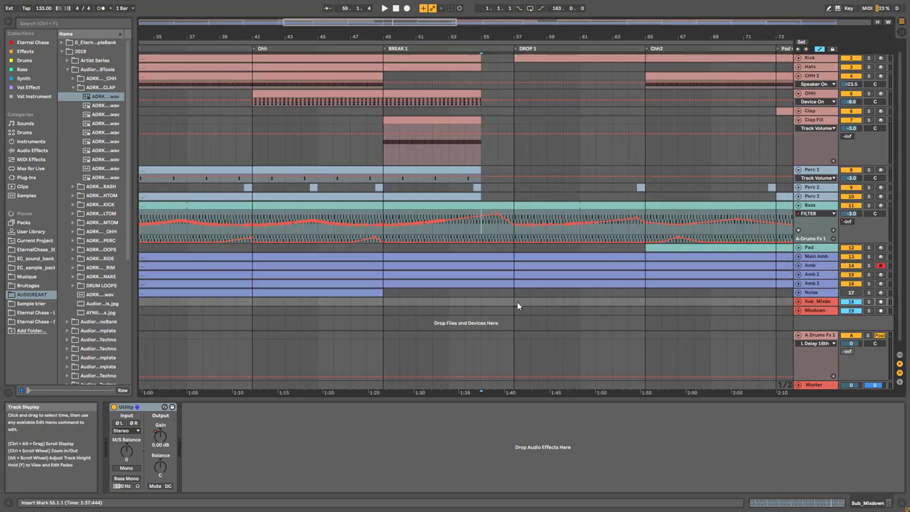
Play DROP 1 from bar 57 with the Bass track selected, continuing into the Chh2 section with CHH 2 soloed
click(517, 301)
key(space)
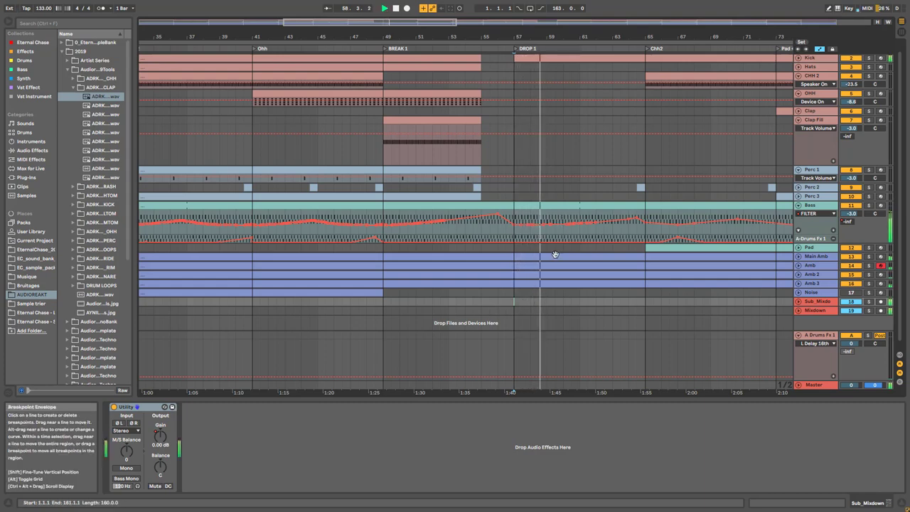
click(566, 218)
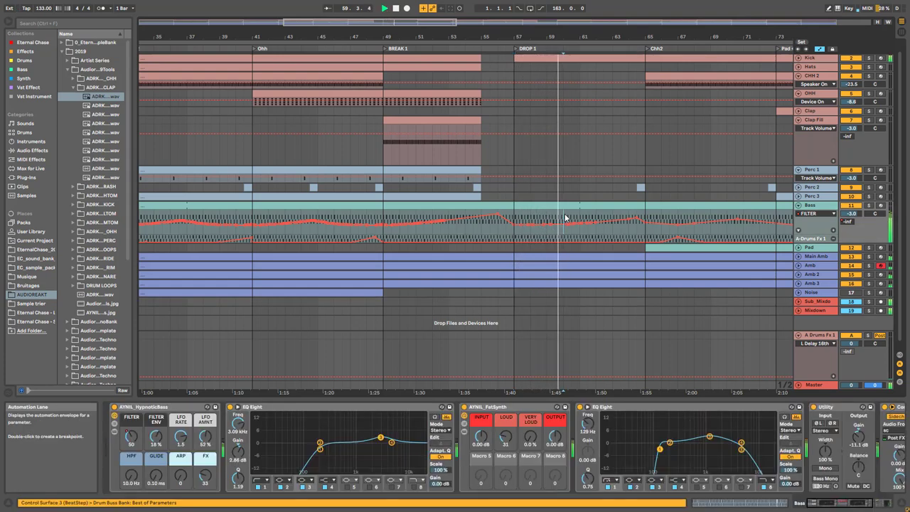
drag(403, 24, 447, 61)
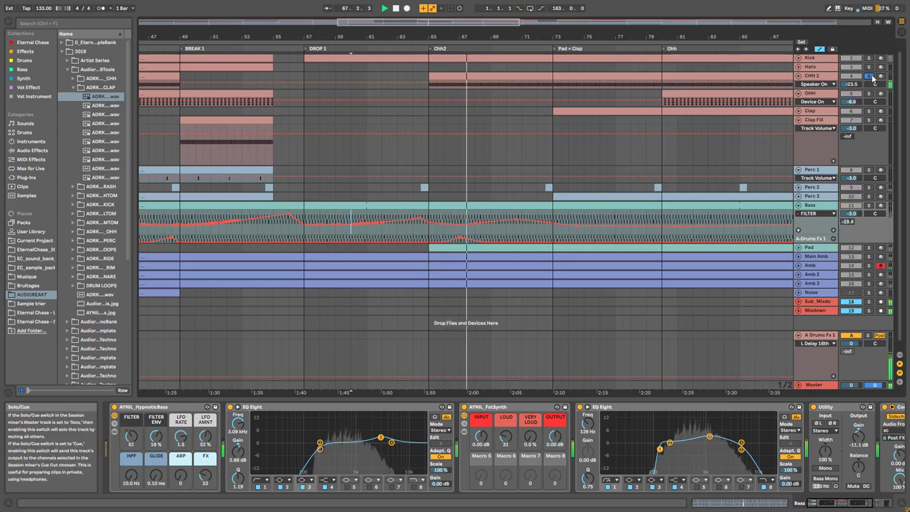
Unfold the Pad track and audition it in solo while examining its Stereo Width, EQ frequency and filter automation
click(799, 248)
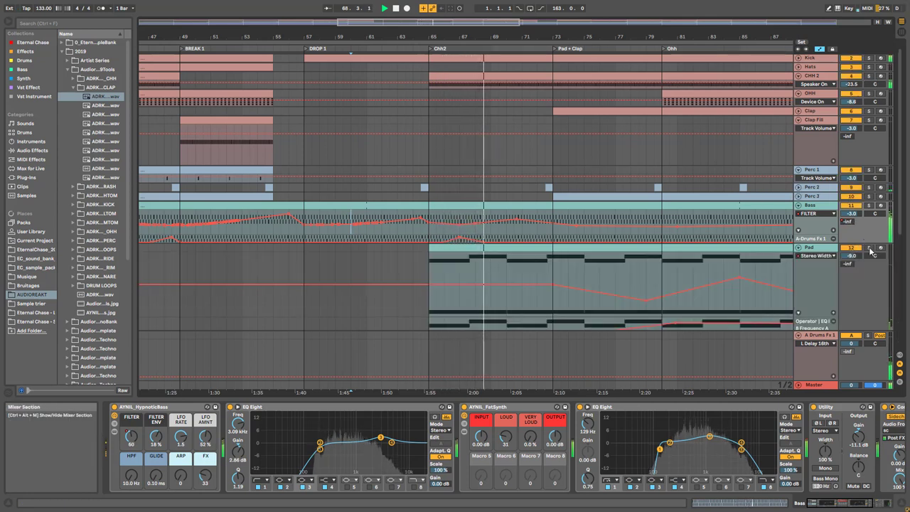
scroll(661, 259, down, 2)
scroll(661, 259, down, 1)
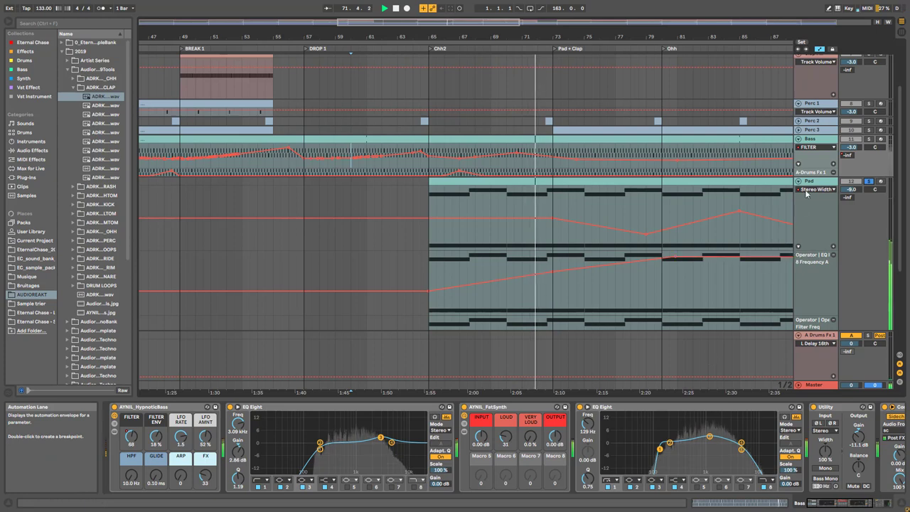
click(696, 324)
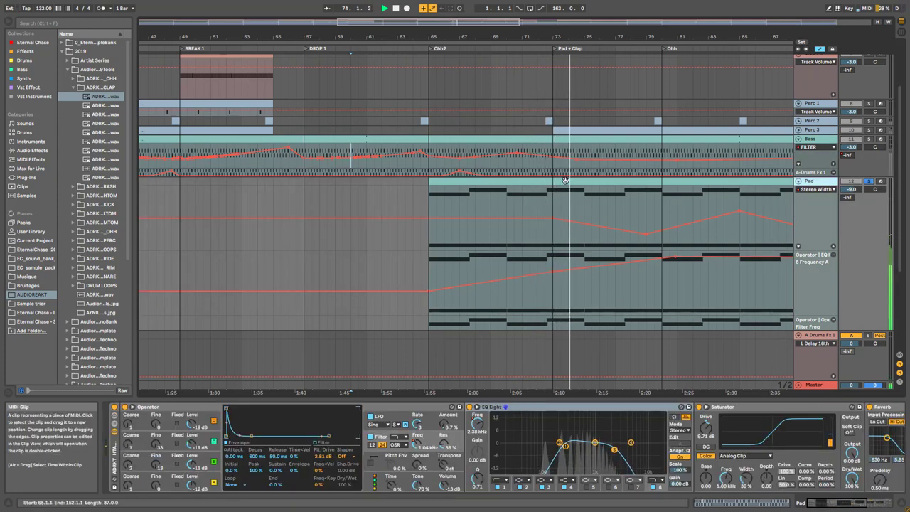
click(869, 181)
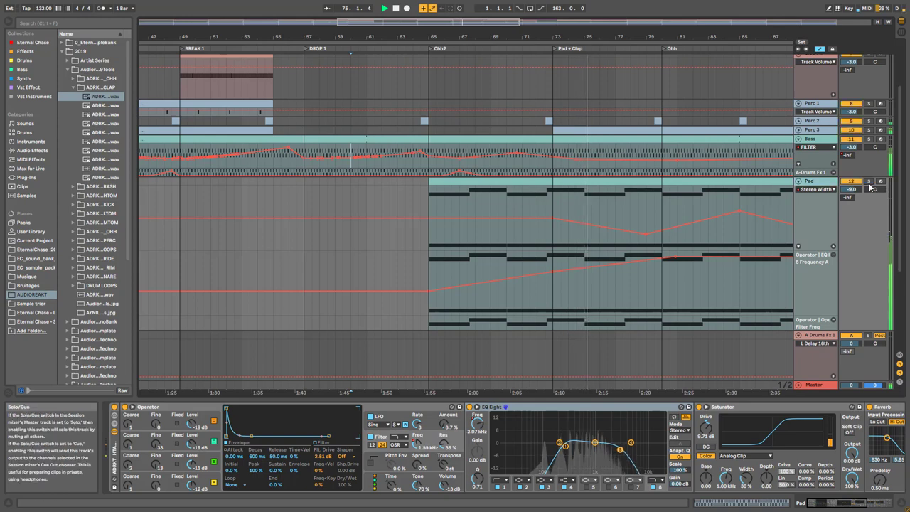
Unfold the Clap track to show its clip in the Pad + Clap section, and stop playback
scroll(509, 107, up, 4)
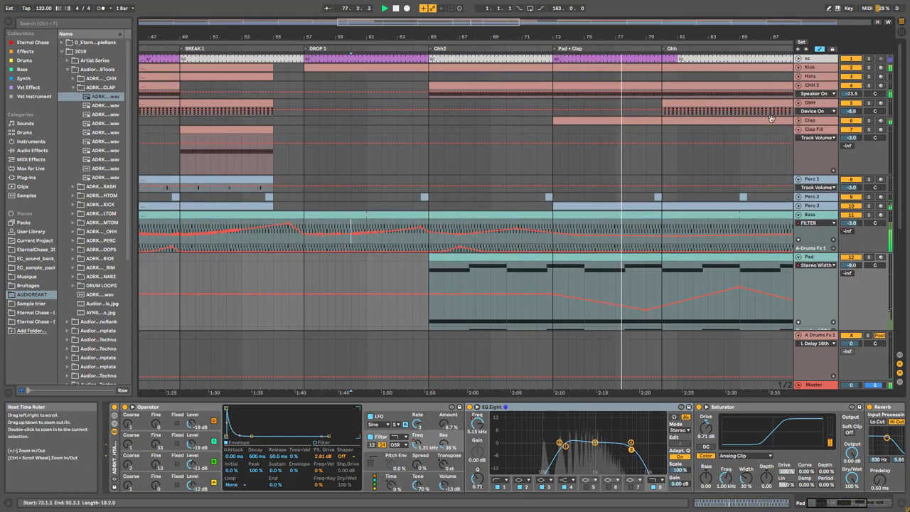
click(636, 120)
key(space)
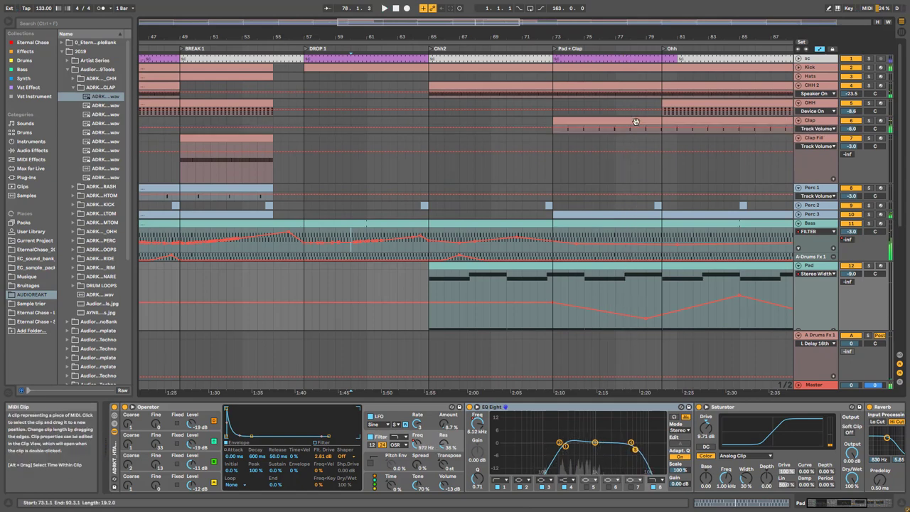
Play the transition into the Pad + Clap section from bar 71.3 with the Clap Fill track selected, stopping after the clap enters
click(529, 169)
key(space)
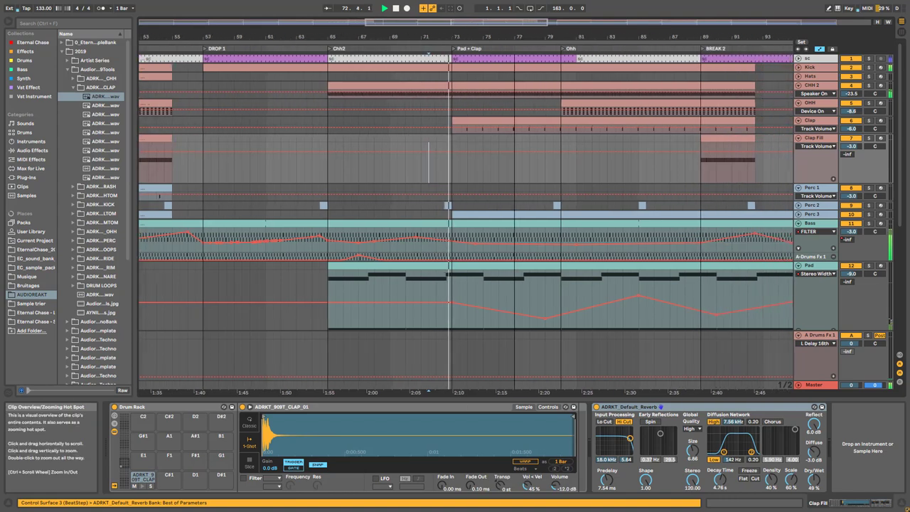
drag(531, 37, 531, 27)
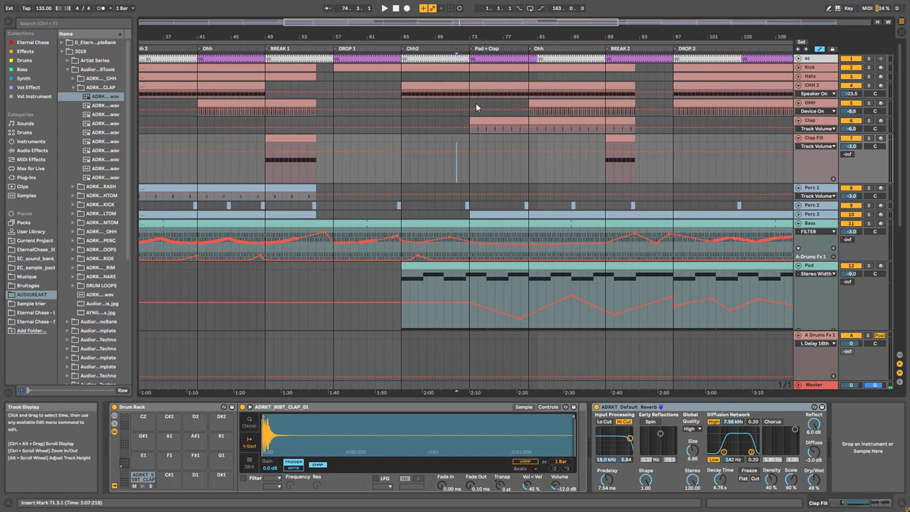
Play the Pad + Clap section from bar 76.1 through Ohh, stopping at the start of BREAK 2
click(491, 169)
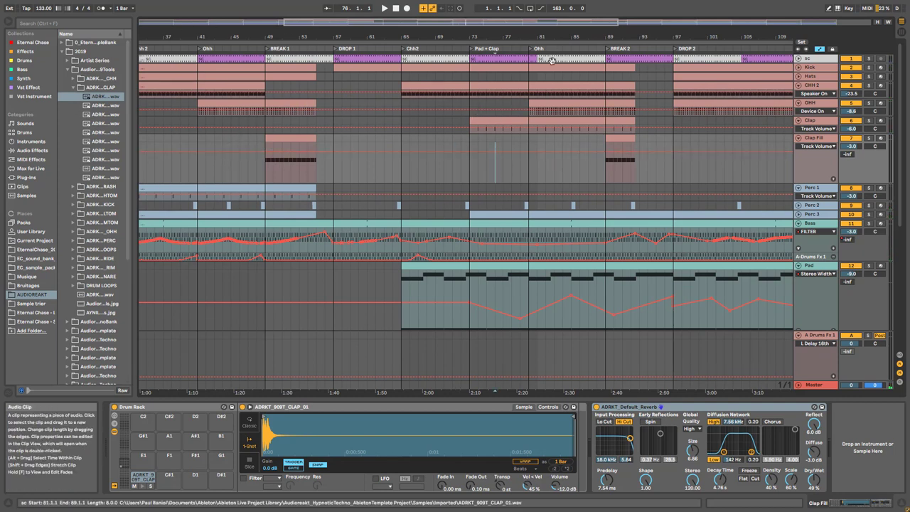
key(space)
drag(538, 20, 554, 32)
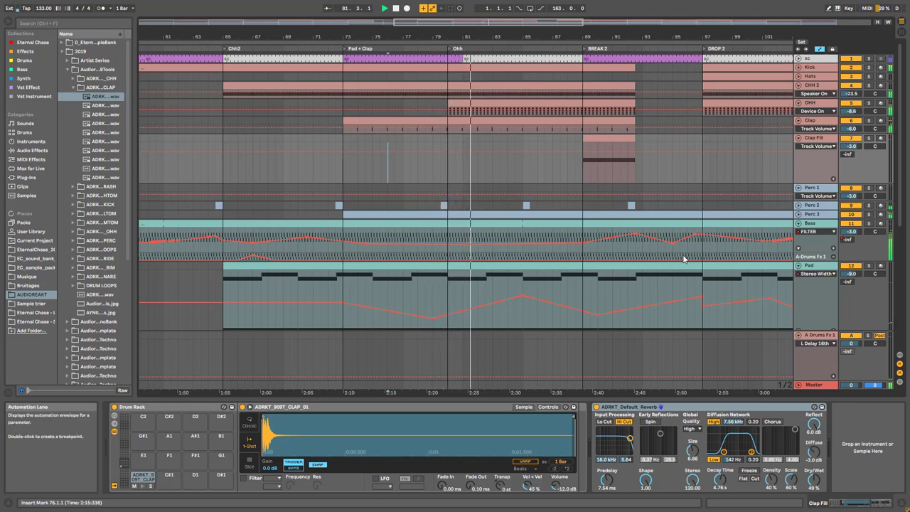
scroll(476, 114, down, 2)
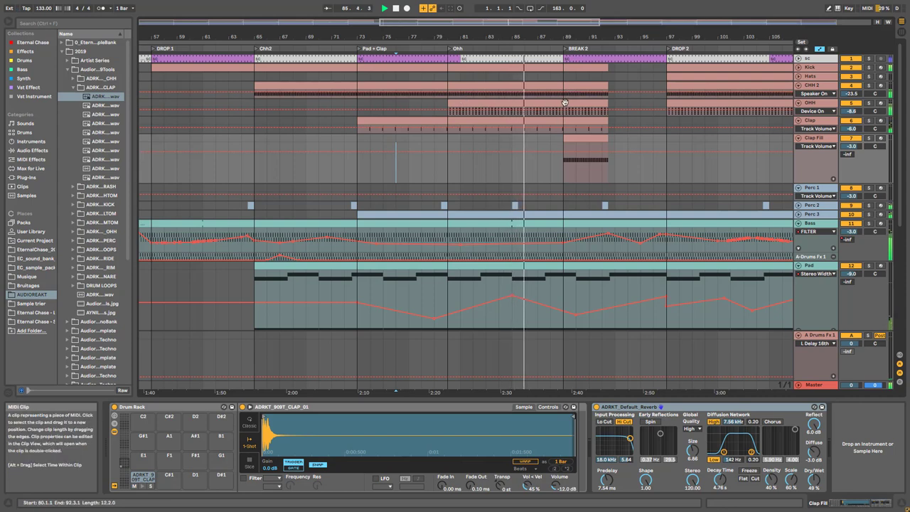
drag(469, 21, 505, 27)
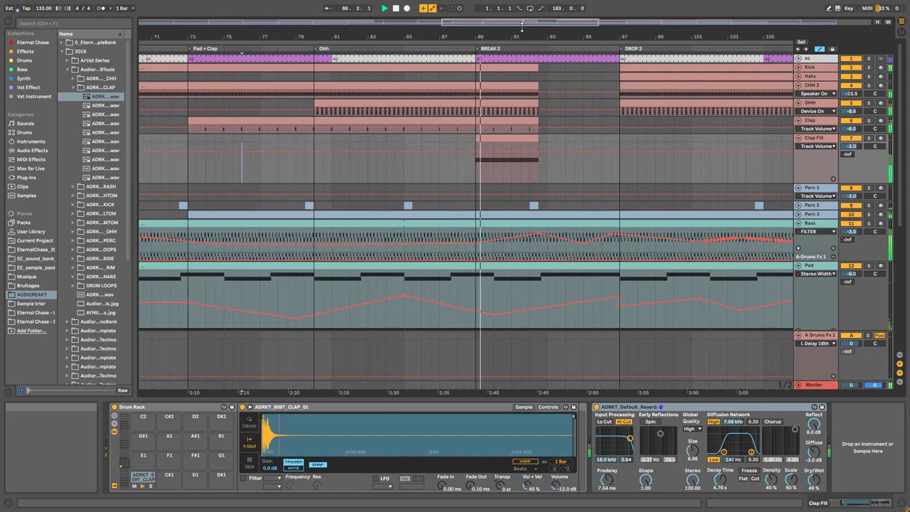
drag(523, 25, 523, 24)
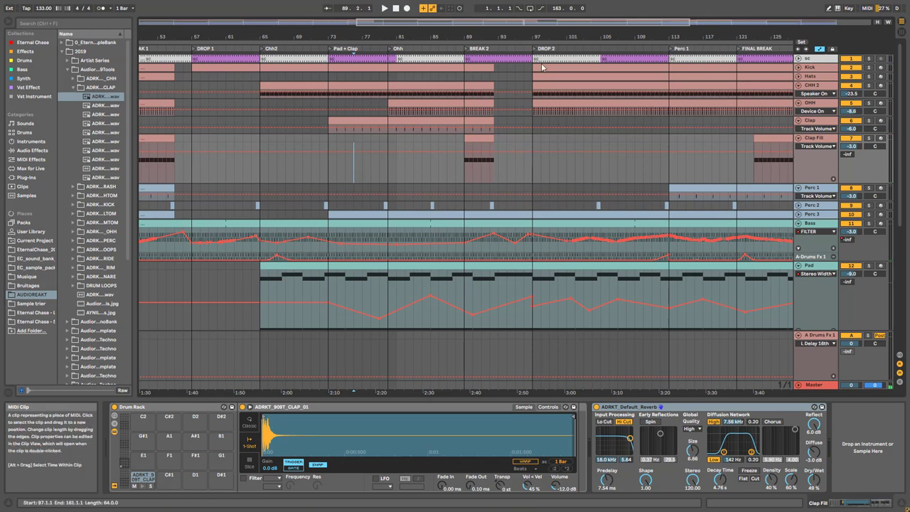
Solo the Bass track and compare its filter sound at DROP 1, bar 57.1, and DROP 2, bar 97.1
click(466, 236)
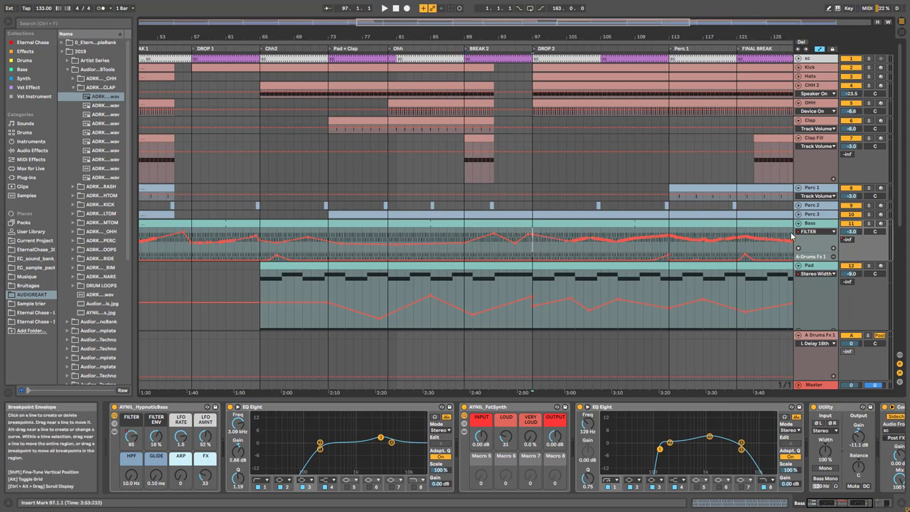
click(868, 224)
click(189, 257)
key(space)
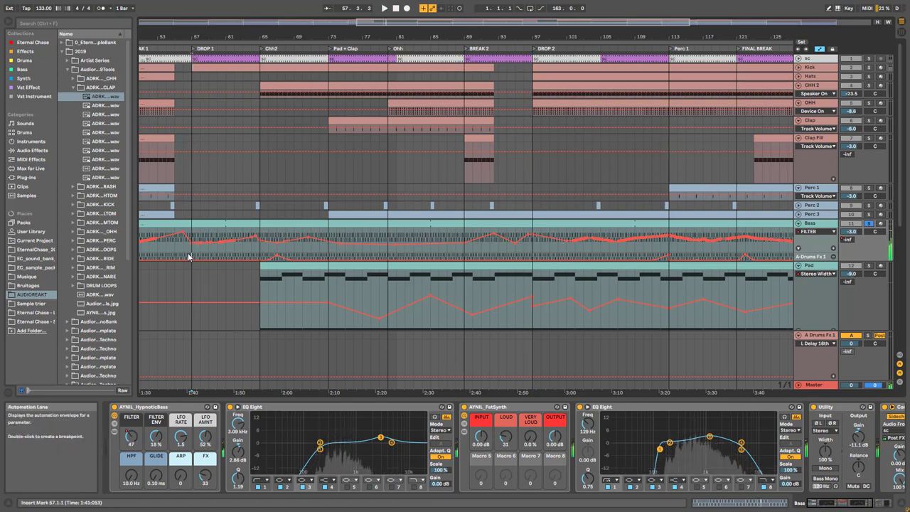
click(533, 259)
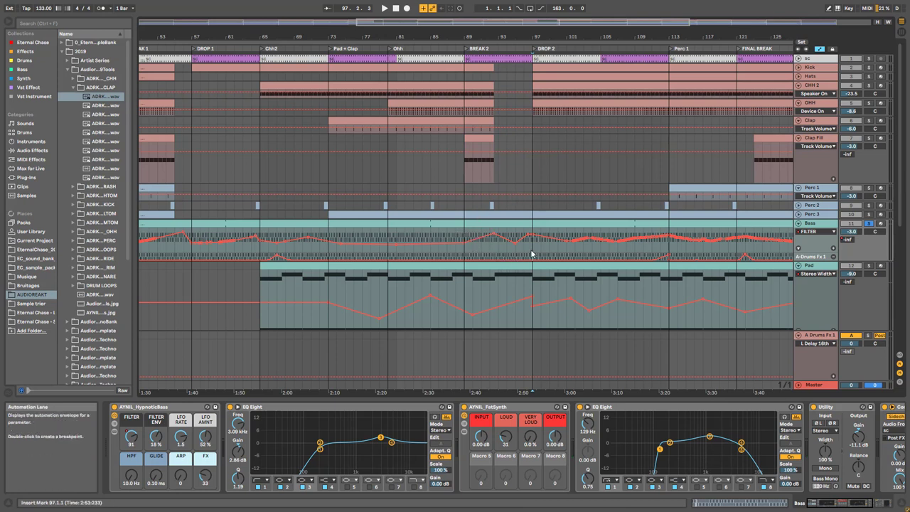
key(space)
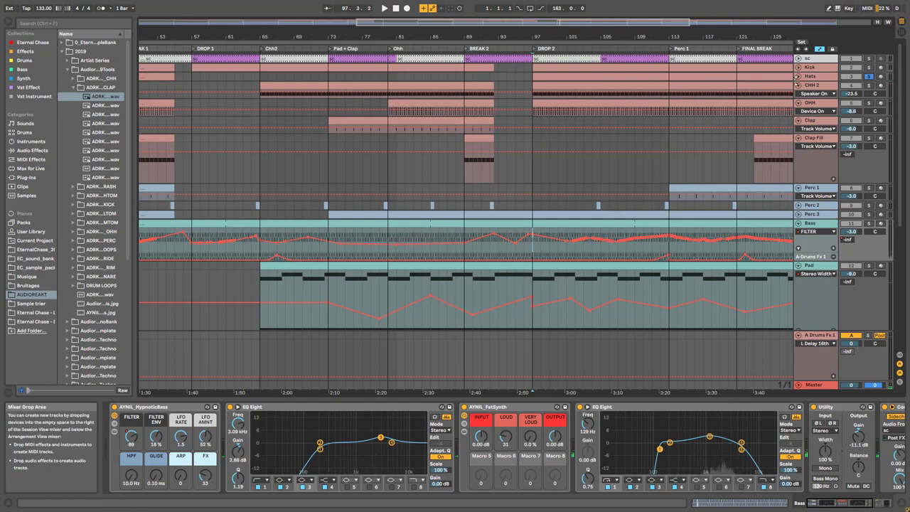
Unfold the soloed Hats track and briefly play its selected DROP 2 clip from bar 97.1
click(779, 80)
click(573, 75)
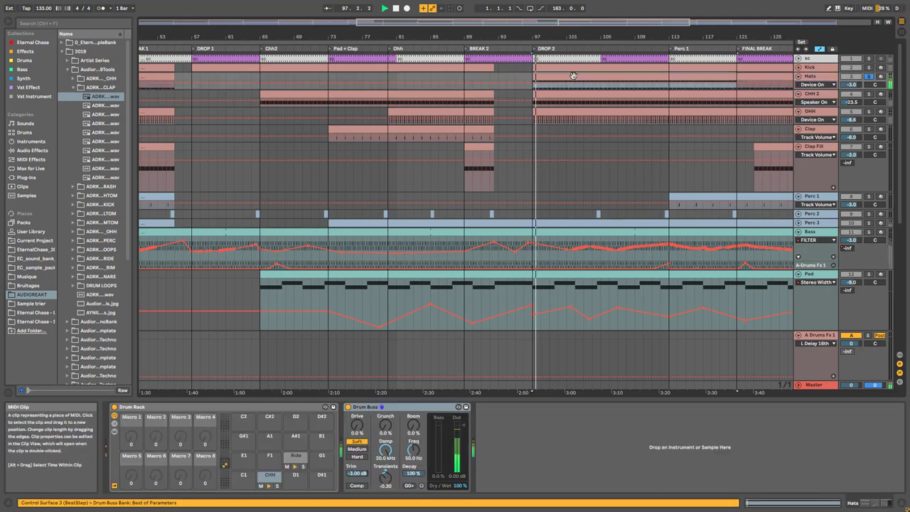
key(space)
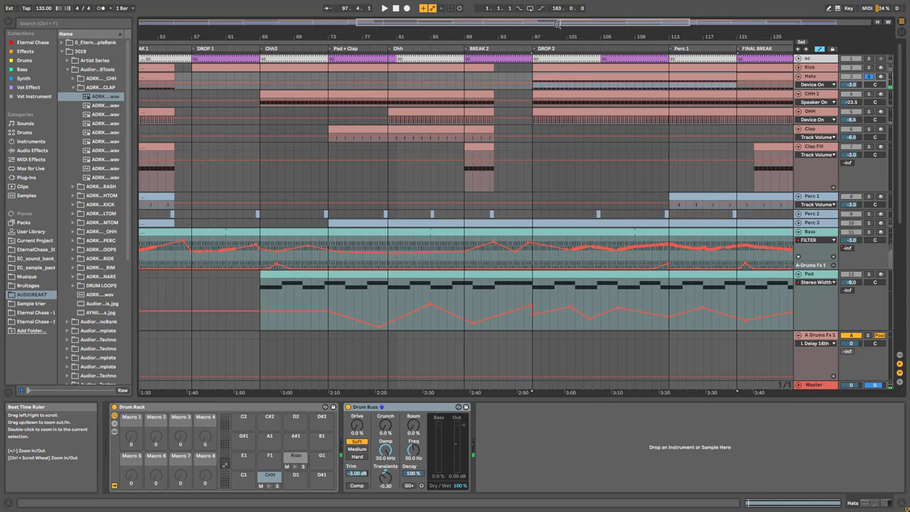
Play into BREAK 2 from just before bar 89 with the insert marker on the Bass track
drag(557, 24, 557, 39)
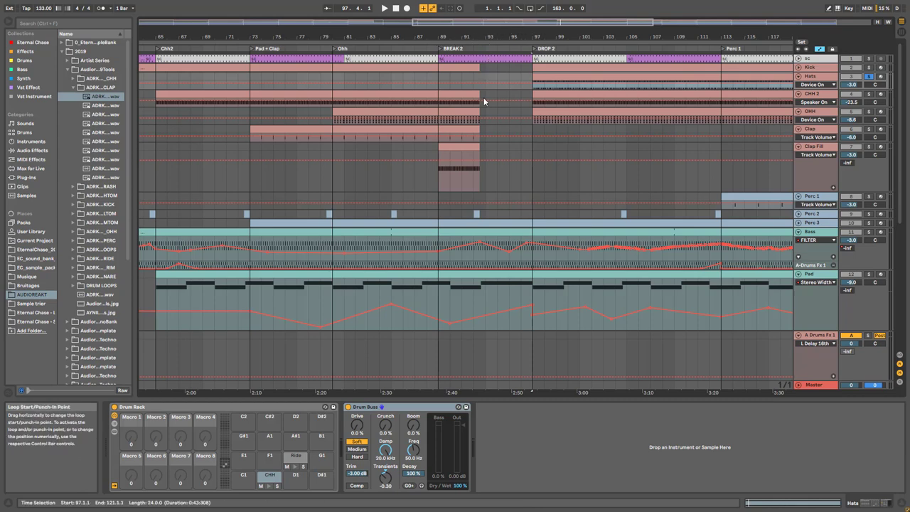
click(427, 185)
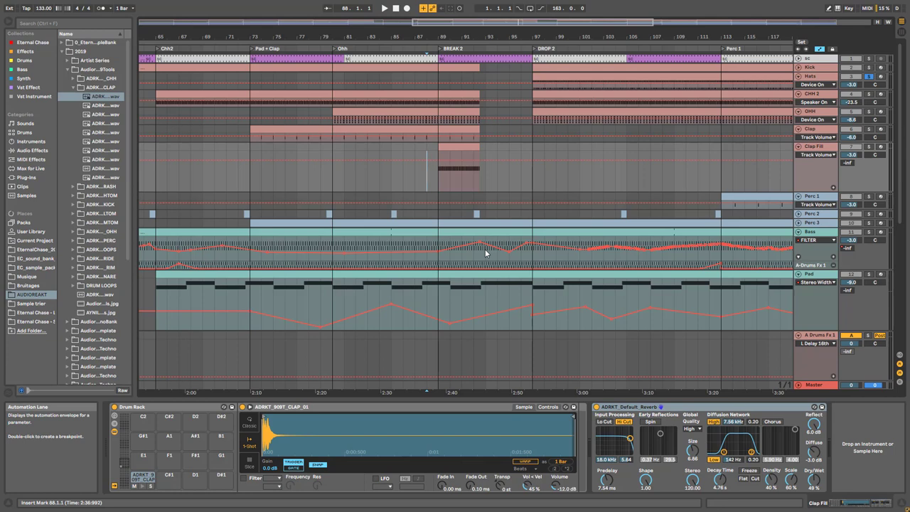
click(430, 246)
key(space)
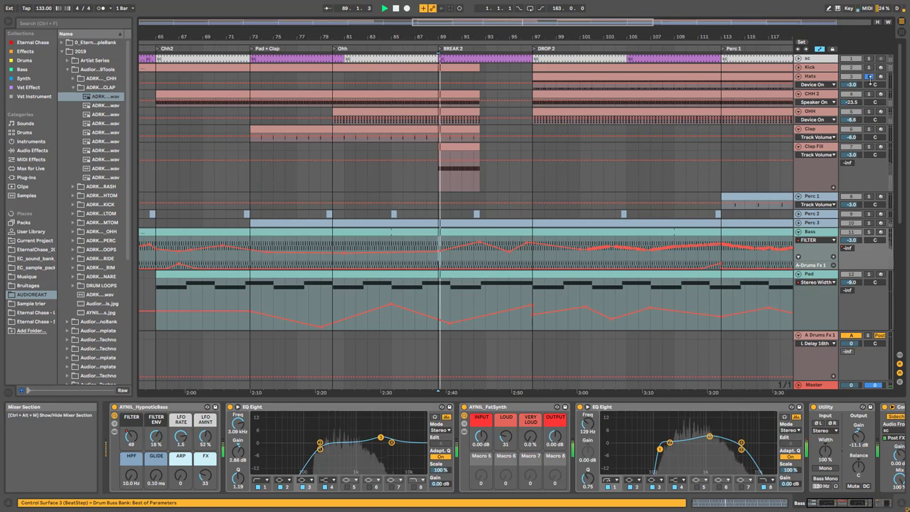
Unsolo the Hats track, play the full mix through BREAK 2 into DROP 2, and stop with the insert marker at bar 95.1 on Bass
super+click(868, 76)
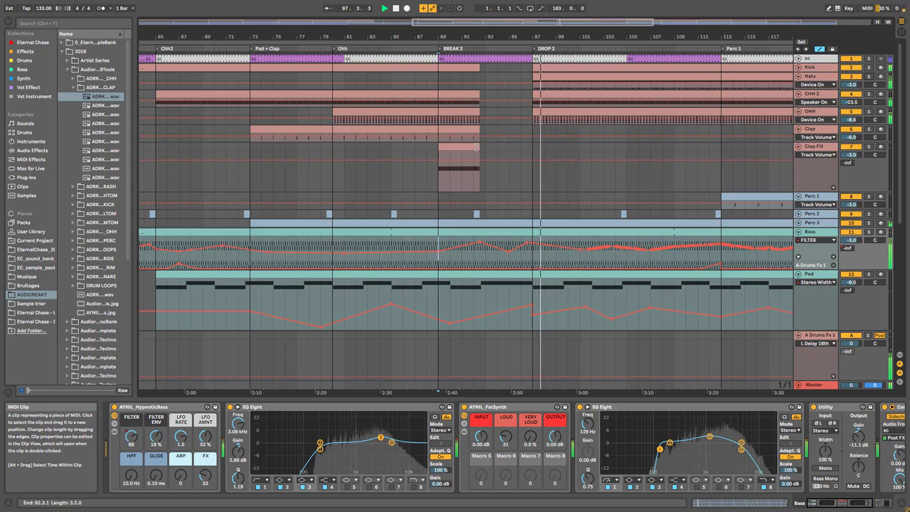
key(space)
click(473, 268)
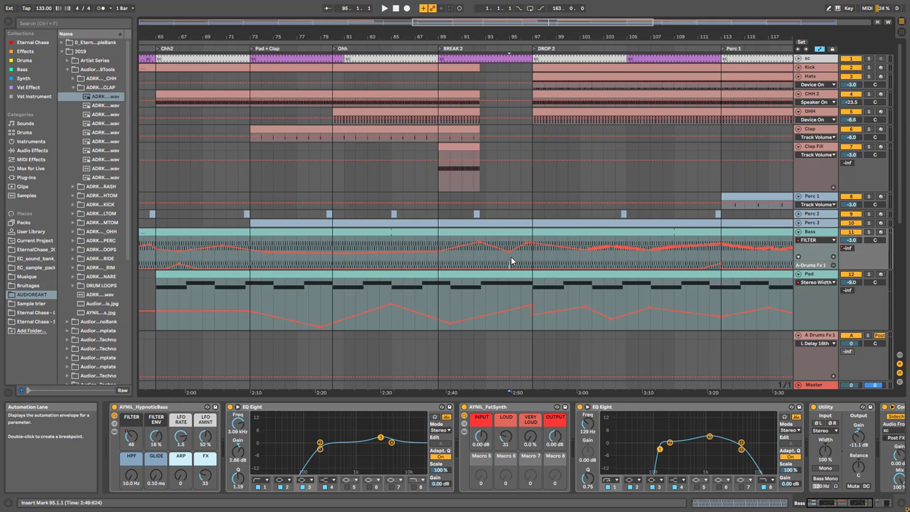
Play BREAK 2 from bar 89.1 and unfold the Sub Mixdown track to show its A-Drums Fx 1 automation
click(439, 264)
key(space)
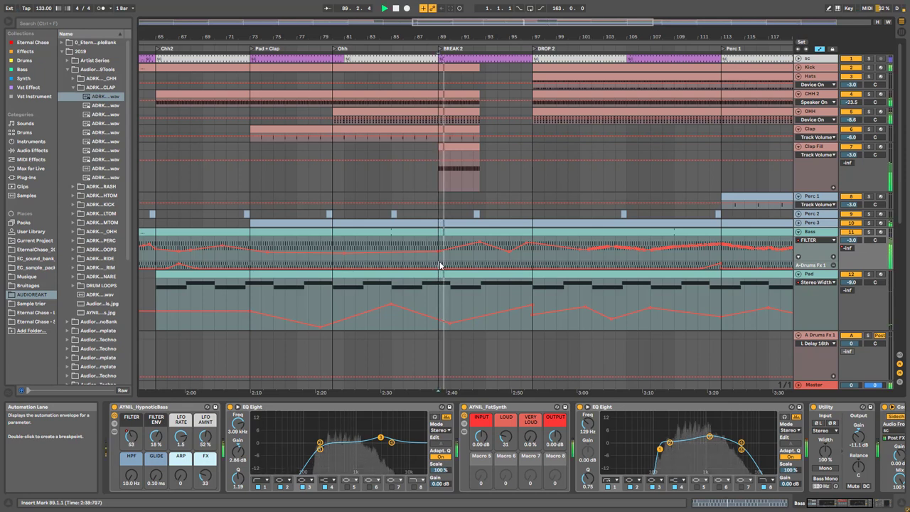
scroll(513, 283, down, 4)
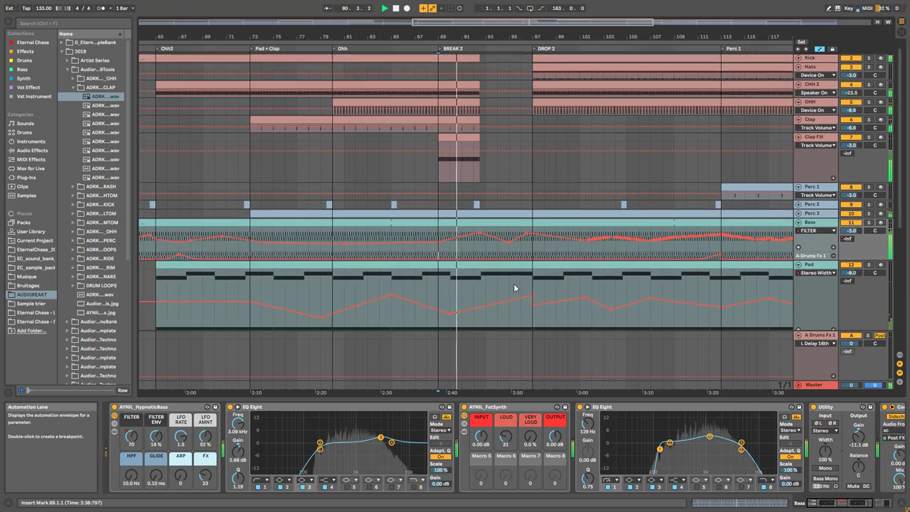
scroll(498, 248, down, 10)
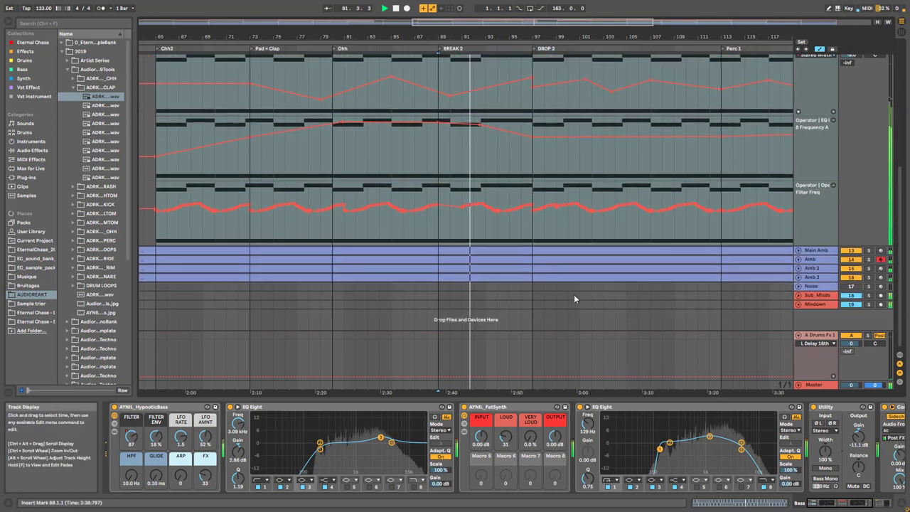
click(798, 295)
scroll(807, 302, down, 4)
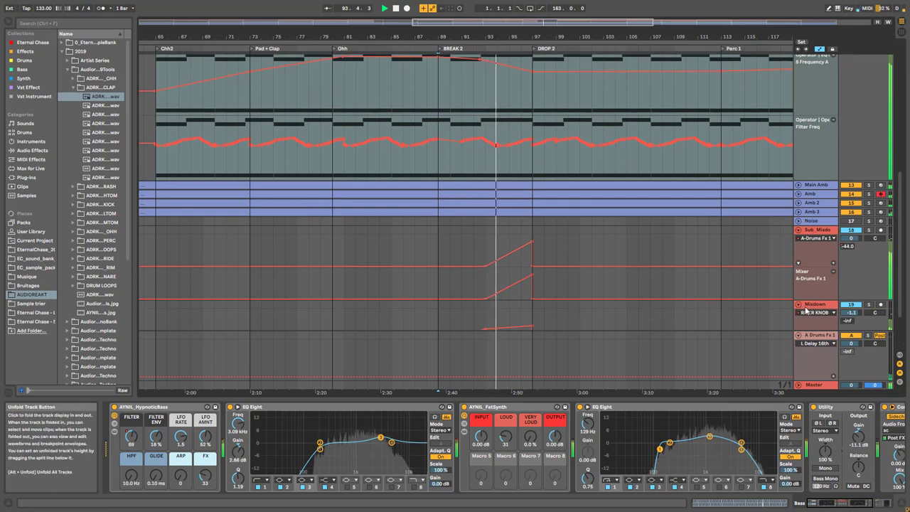
Unfold the Mixdown track, show its EQ Eight and riser devices, and stop playback at the start of DROP 2
click(798, 305)
scroll(814, 278, down, 4)
click(817, 251)
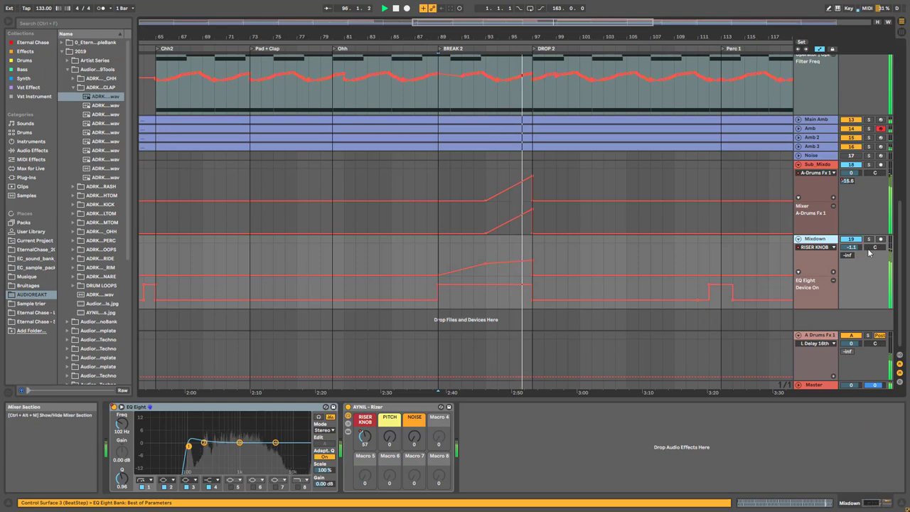
key(space)
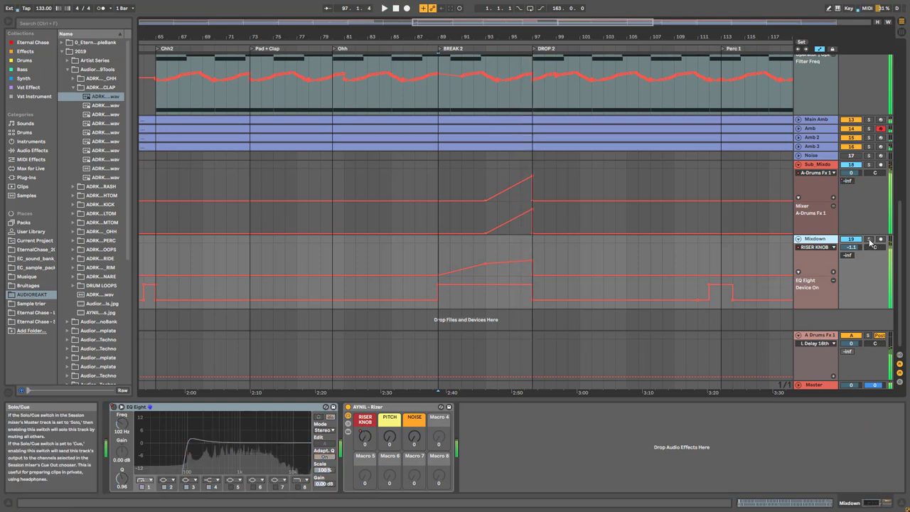
Solo the Mixdown track and audition its riser from bar 89.1 while turning the RISER KNOB macro
click(868, 239)
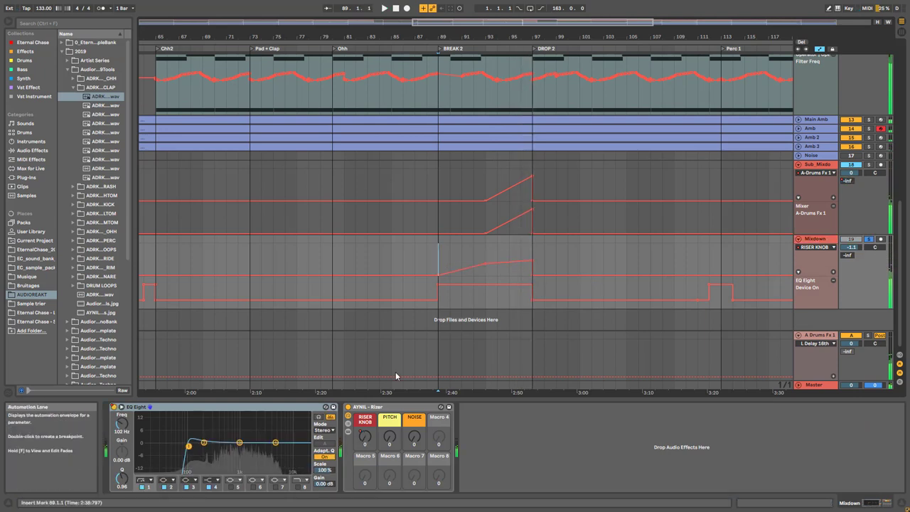
key(space)
drag(364, 436, 359, 455)
key(space)
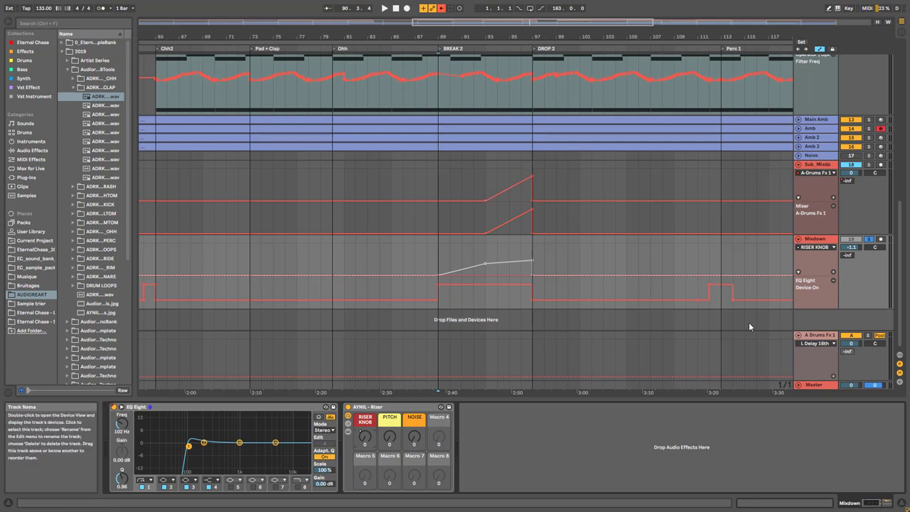
Play the full mix from bar 89.1 on the Bass track through BREAK 2 into DROP 2, stopping at bar 98
scroll(555, 252, up, 3)
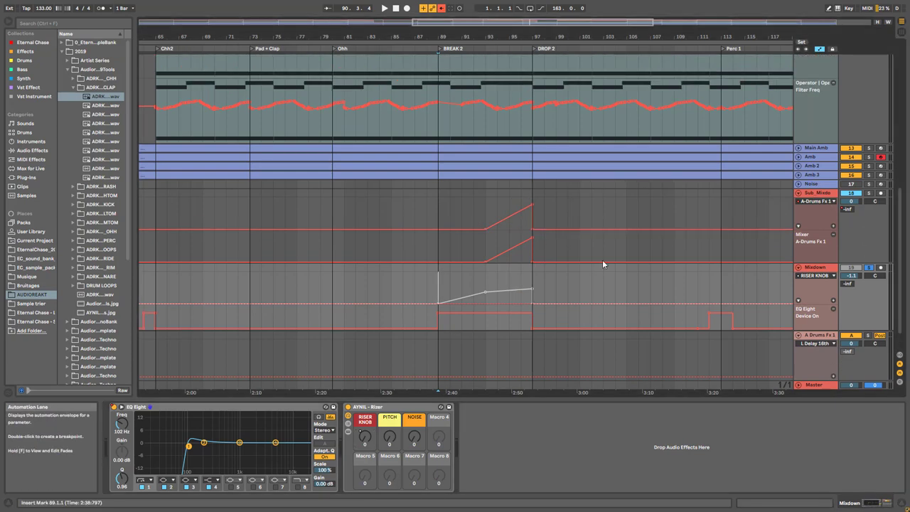
scroll(439, 193, up, 8)
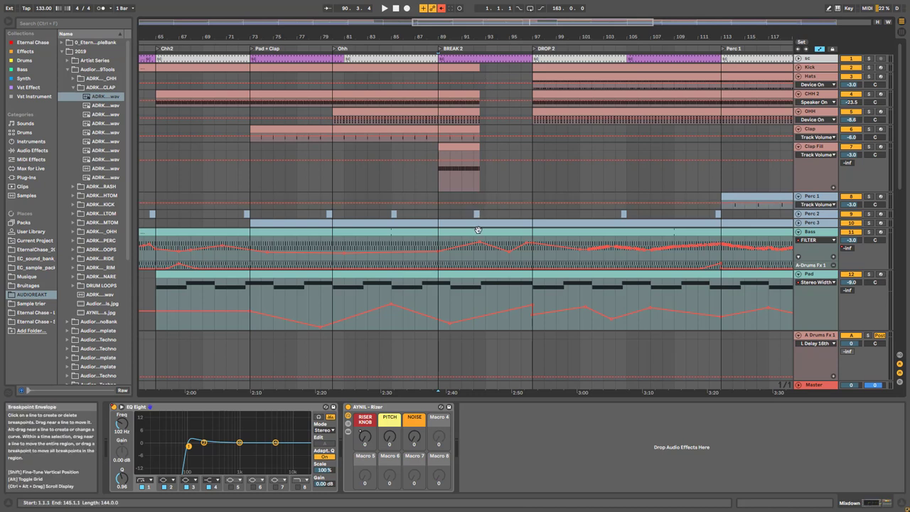
mouse_move(480, 246)
click(437, 261)
key(space)
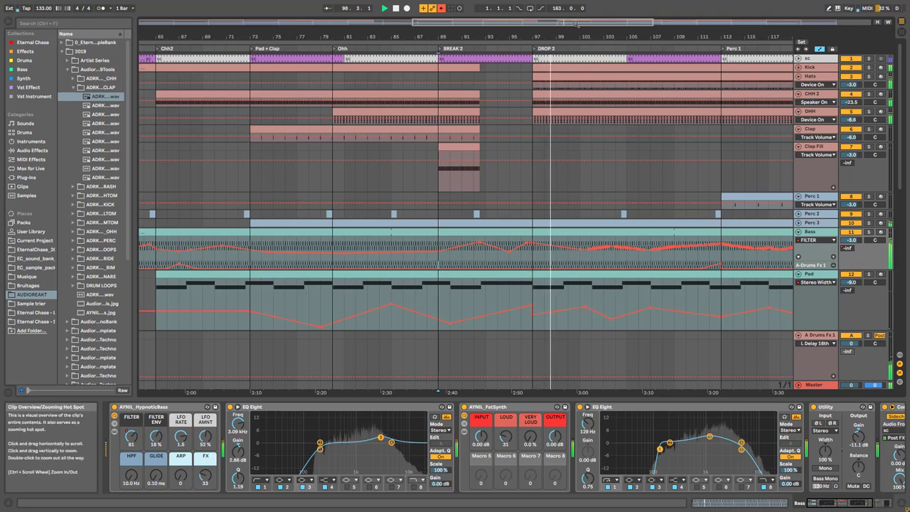
key(space)
Place the insert marker at the start of DROP 2, bar 97.1, on the Bass track, and frame that section
drag(516, 24, 516, 7)
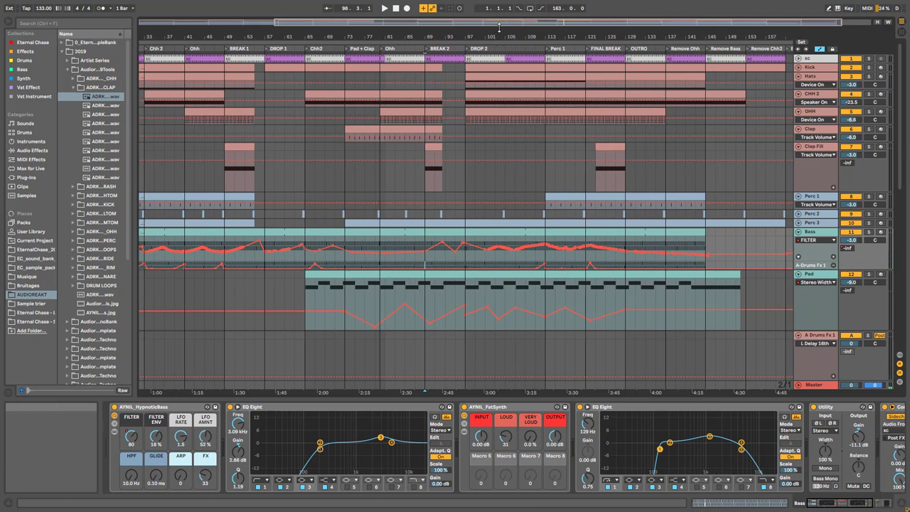
mouse_move(499, 27)
mouse_down()
mouse_move(499, 41)
mouse_move(502, 27)
mouse_move(512, 30)
mouse_move(489, 33)
mouse_up()
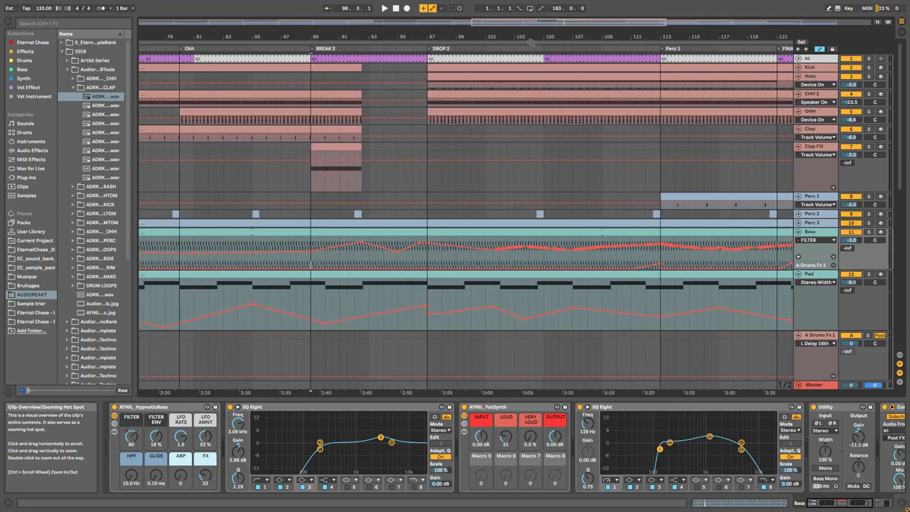
click(434, 184)
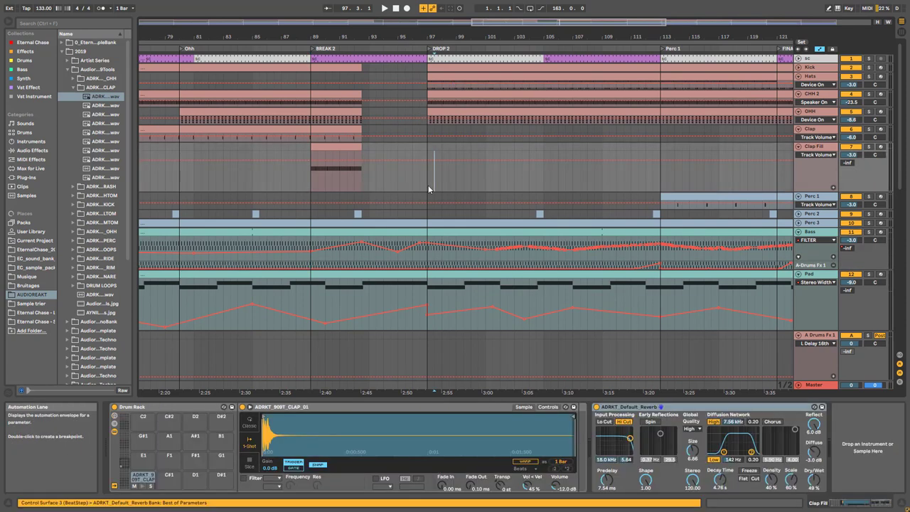
click(429, 263)
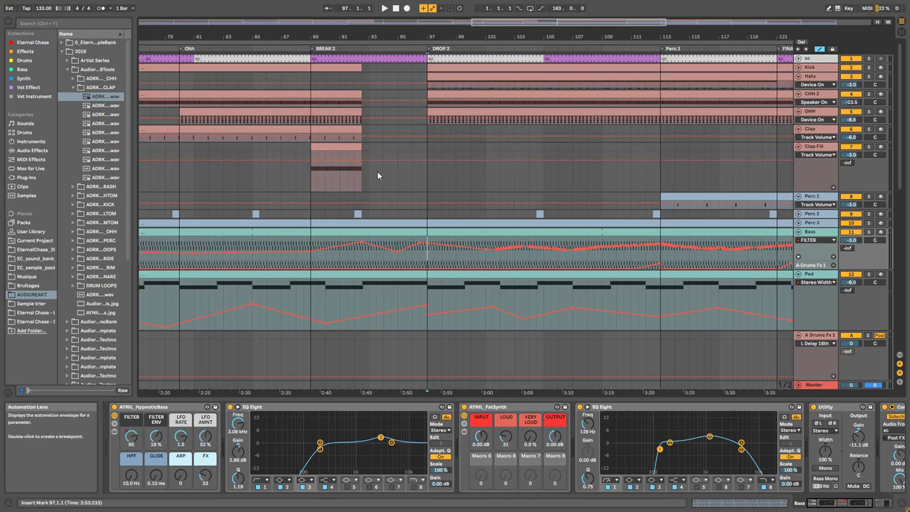
drag(507, 23, 506, 7)
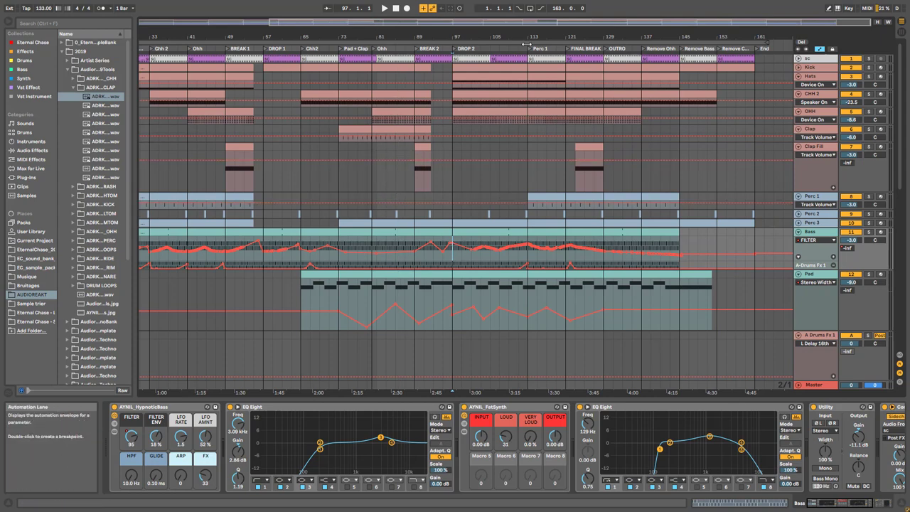
drag(526, 21, 526, 43)
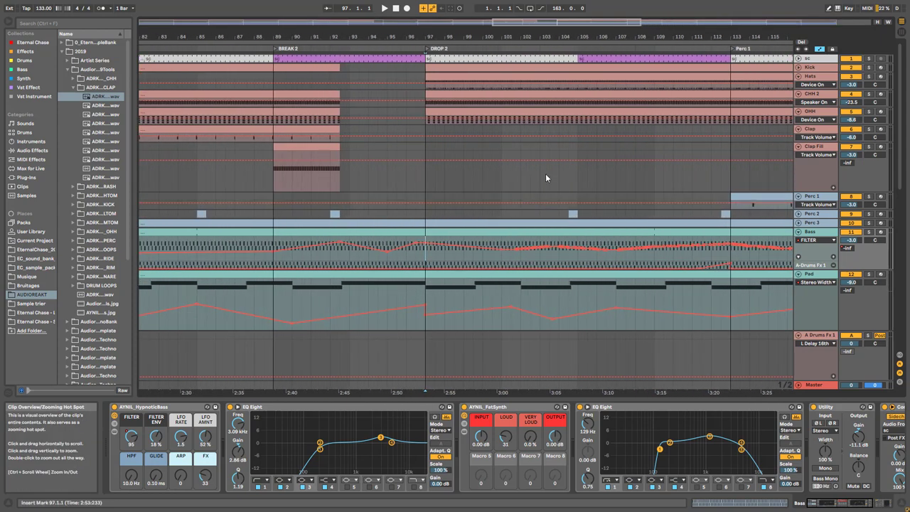
Play DROP 2 from bar 97.1 while reviewing the Bass and Pad automation lanes, stopping at bar 105.1
key(space)
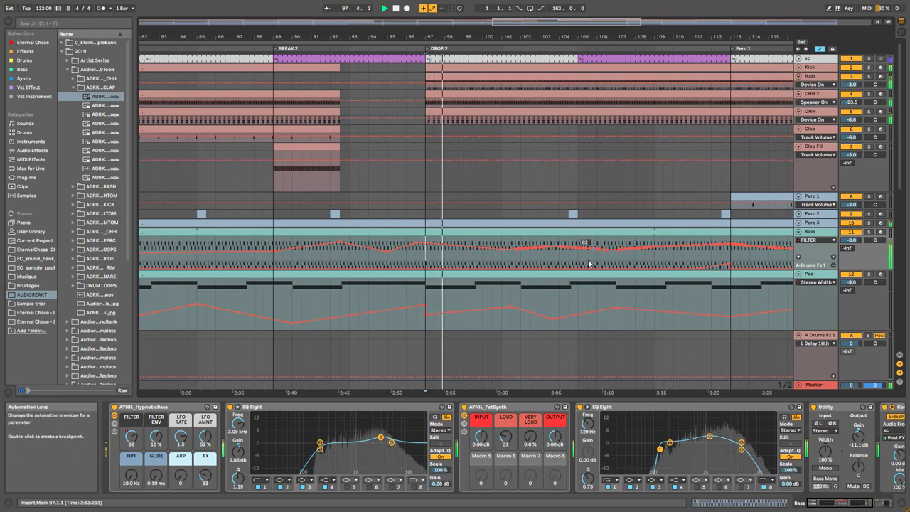
drag(568, 29, 569, 11)
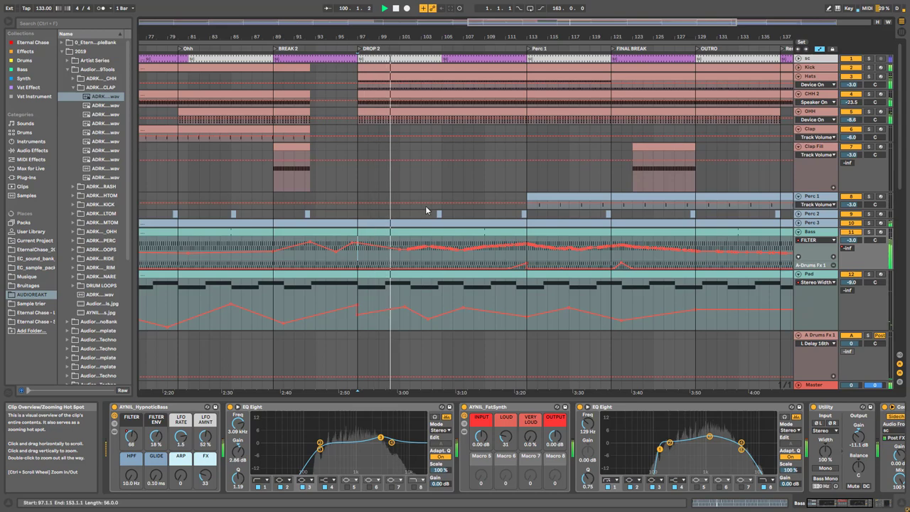
scroll(460, 288, down, 3)
scroll(461, 288, down, 1)
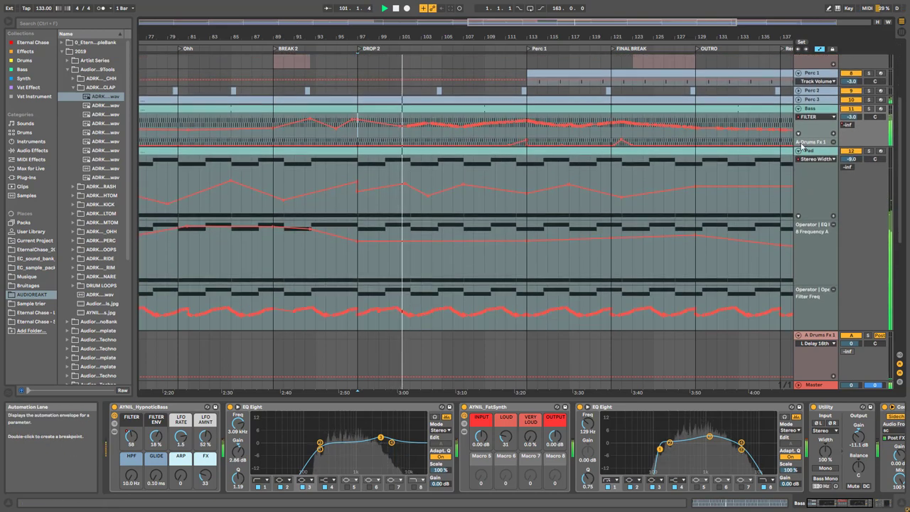
scroll(791, 136, up, 4)
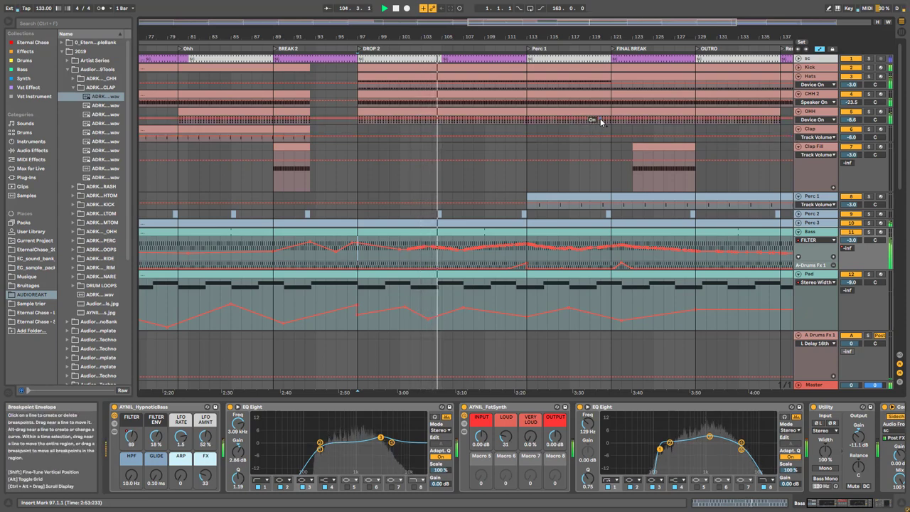
click(667, 115)
key(space)
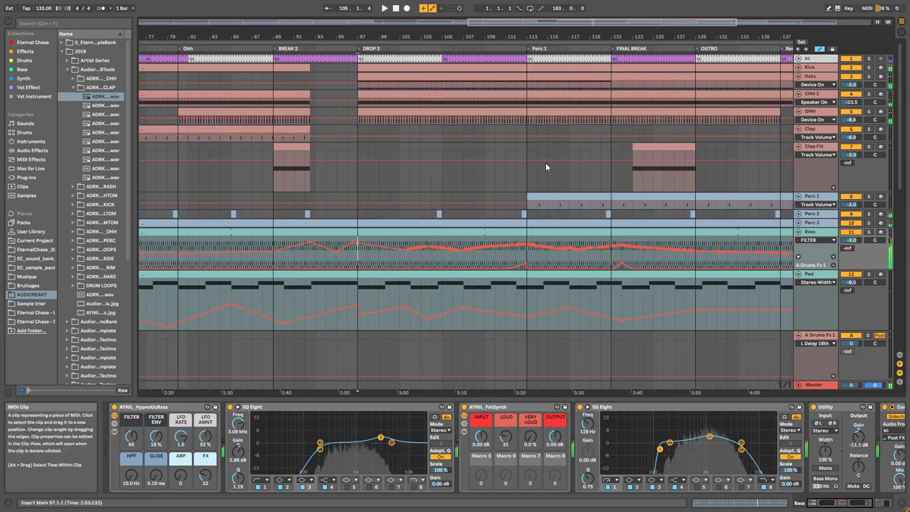
Solo the Pad track and audition its automated filter sound in DROP 2 from bar 101.1
scroll(490, 260, down, 3)
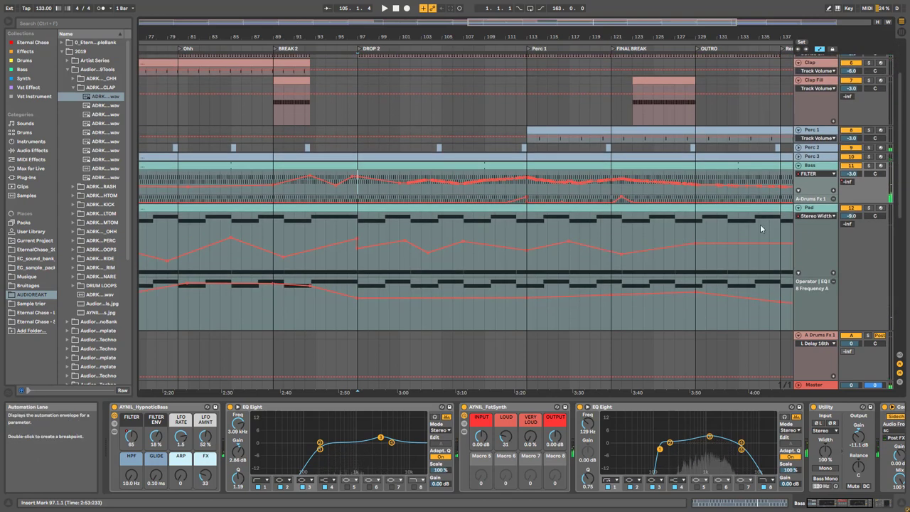
click(810, 165)
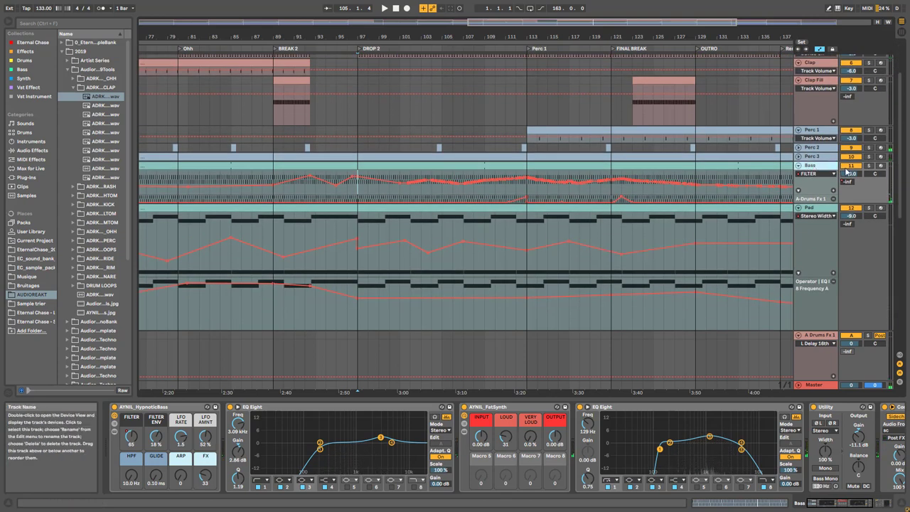
click(826, 211)
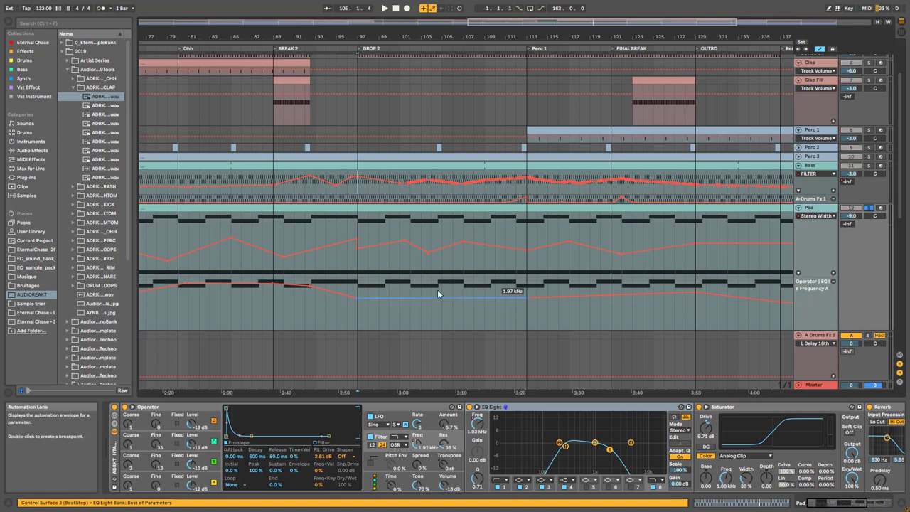
key(space)
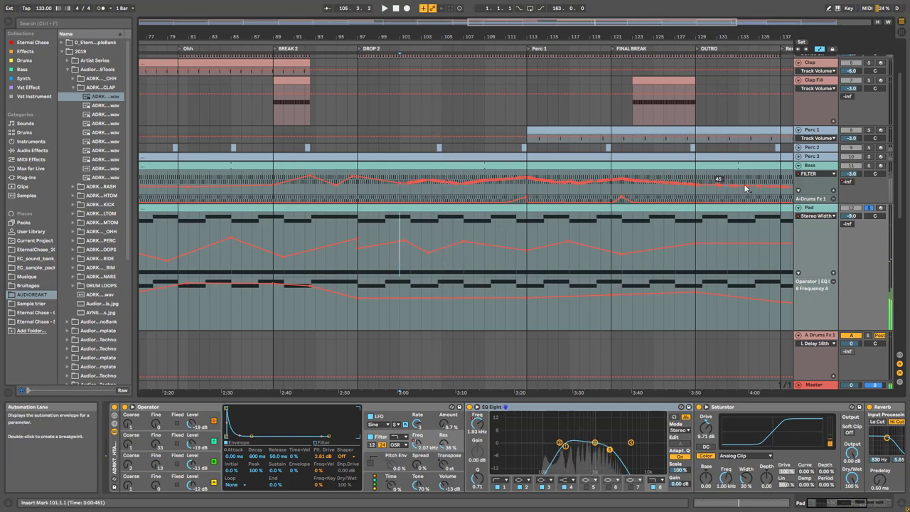
Enlarge the Bass track's FILTER automation lane and audition DROP 2 from bar 104.1 into the Perc 1 section
click(816, 202)
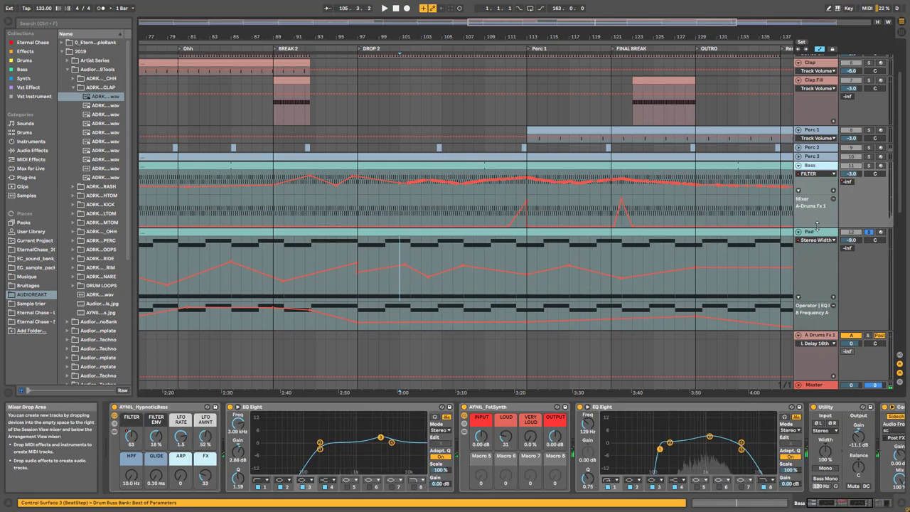
drag(818, 194, 818, 226)
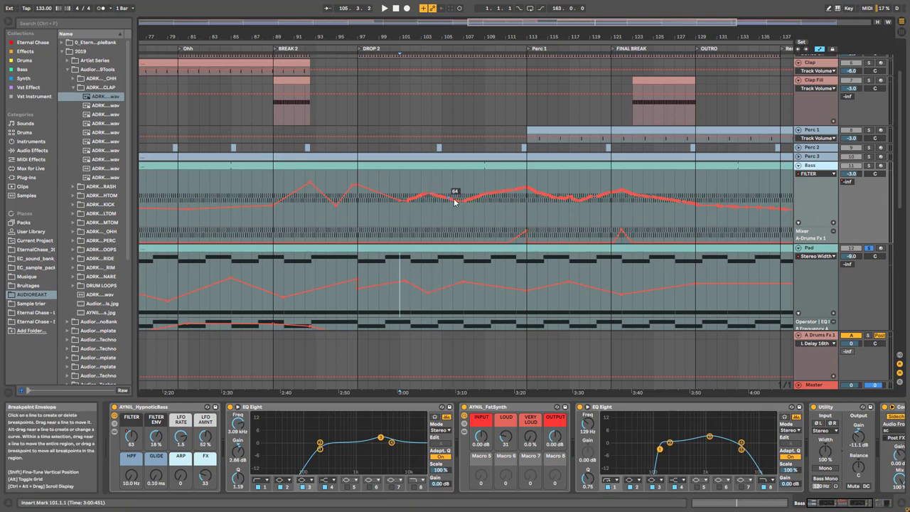
click(866, 165)
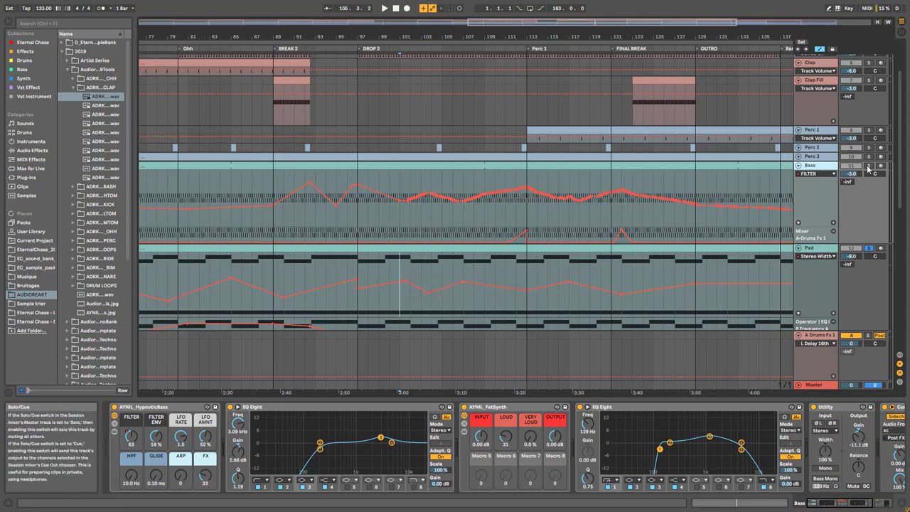
click(430, 306)
key(space)
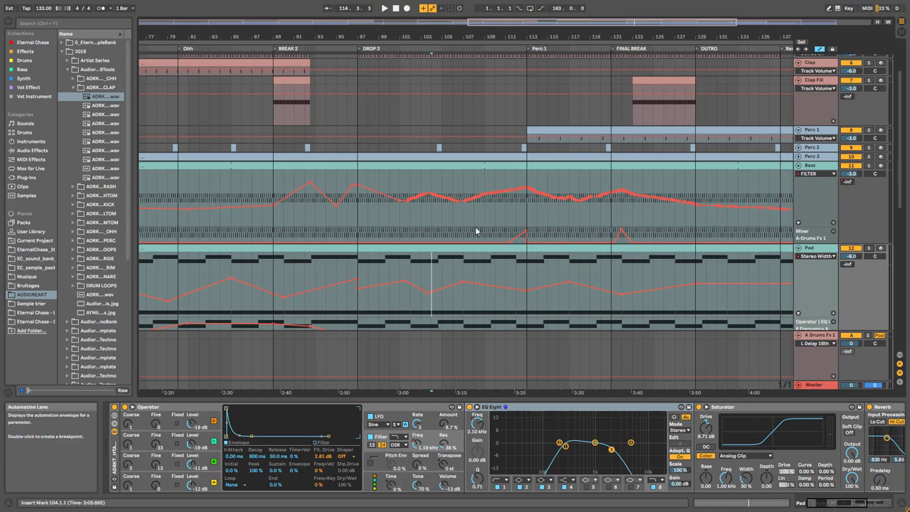
Play the full mix briefly just before Perc 1, and restart playback from bar 113.1 with the insert marker on the Clap Fill track
click(804, 165)
scroll(499, 235, up, 3)
key(space)
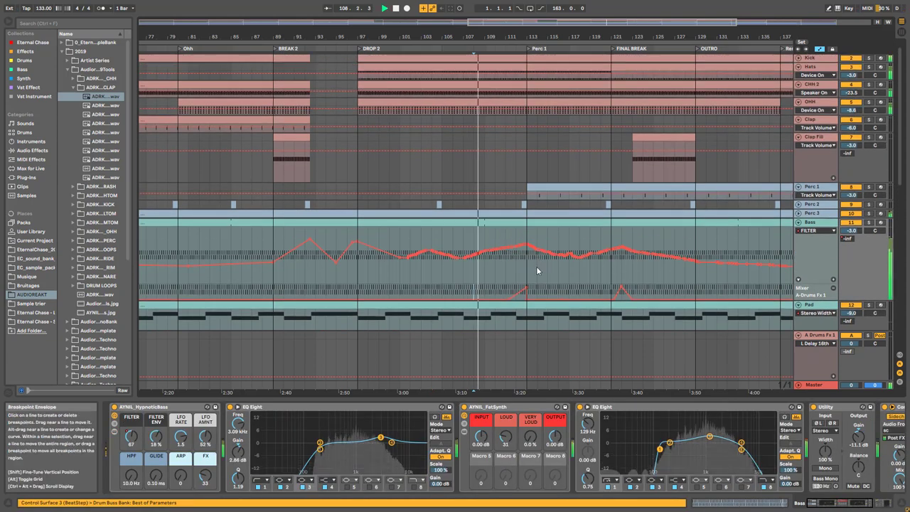
click(538, 155)
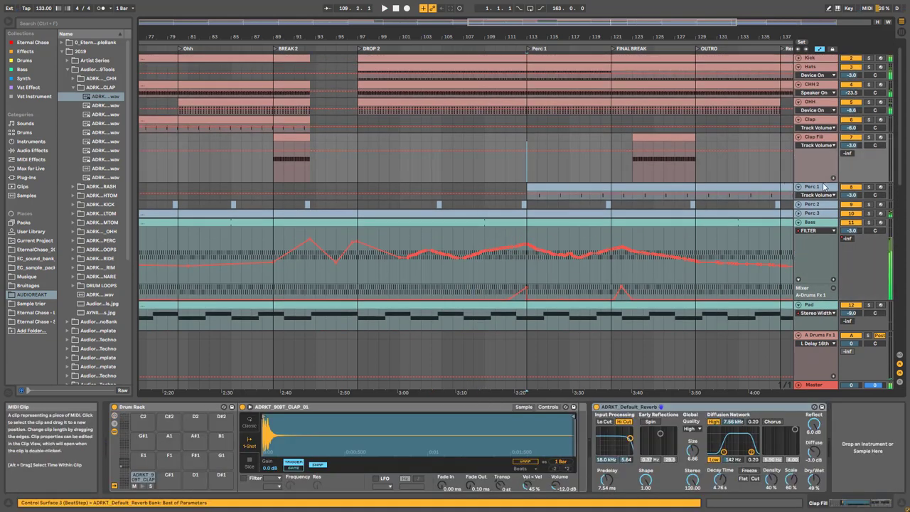
key(space)
key(space)
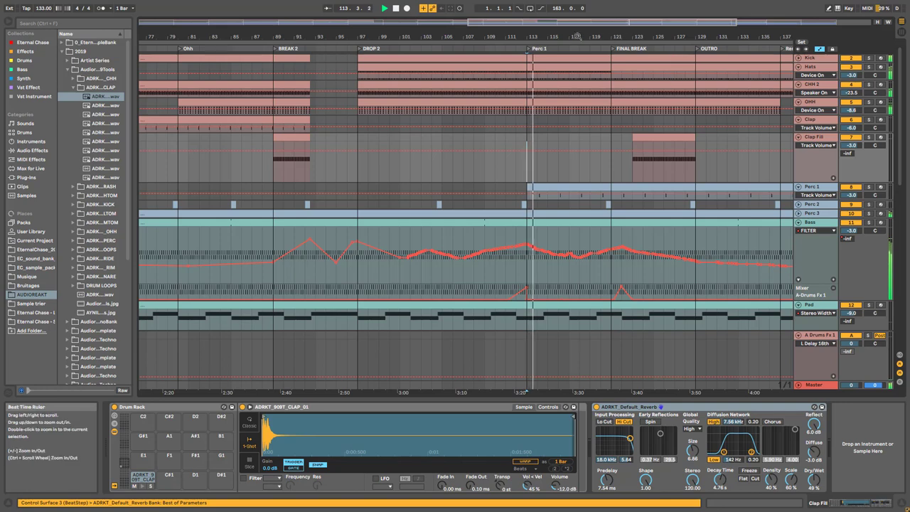
Play the Perc 1 section into FINAL BREAK, collapse all the tracks, and stop in bar 122
drag(577, 32, 593, 46)
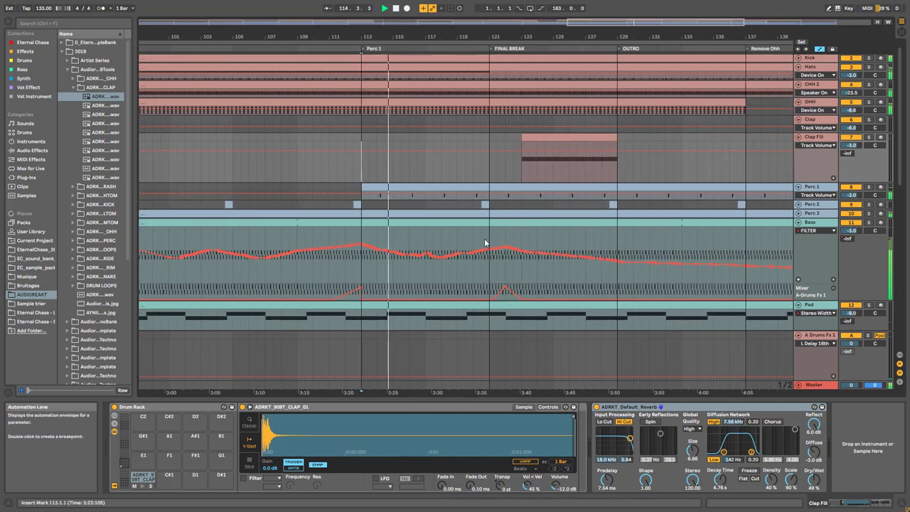
click(468, 186)
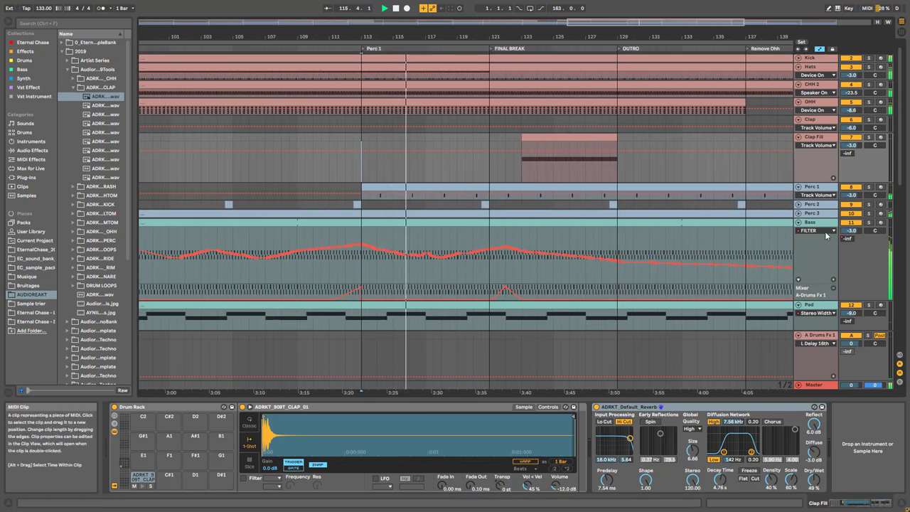
click(798, 222)
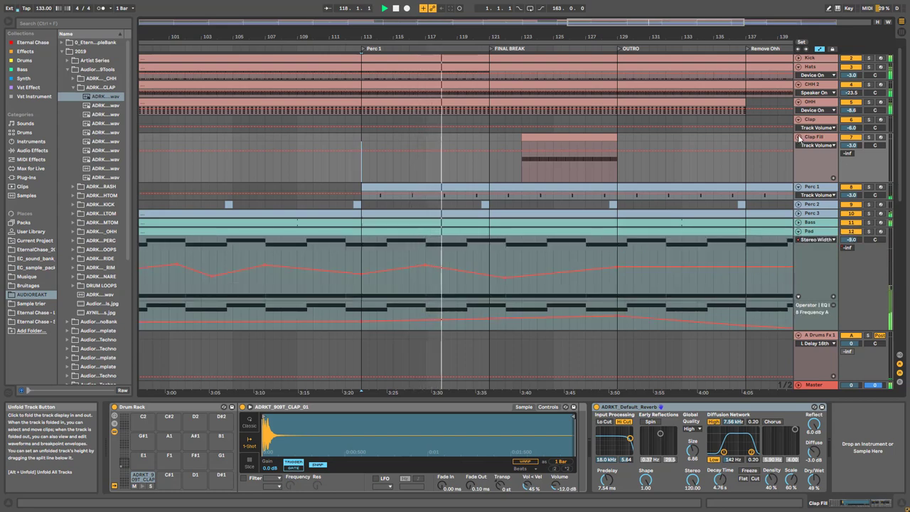
alt+click(798, 138)
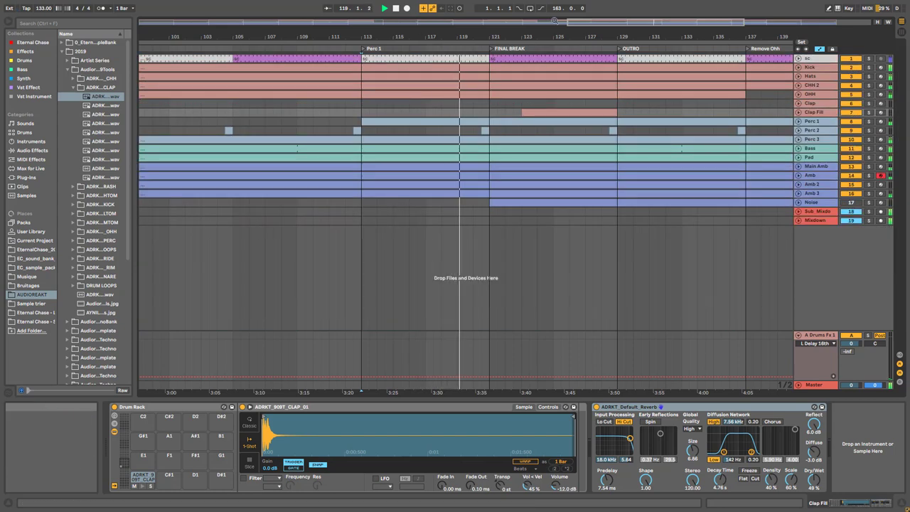
drag(402, 22, 368, 70)
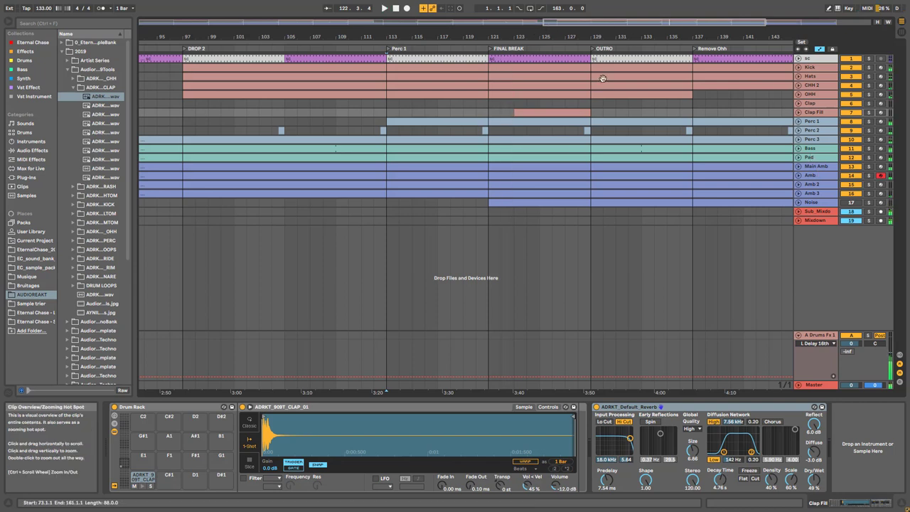
Unfold the Bass and Pad tracks and examine their automation lanes from DROP 2 through FINAL BREAK and the OUTRO
click(798, 148)
click(798, 234)
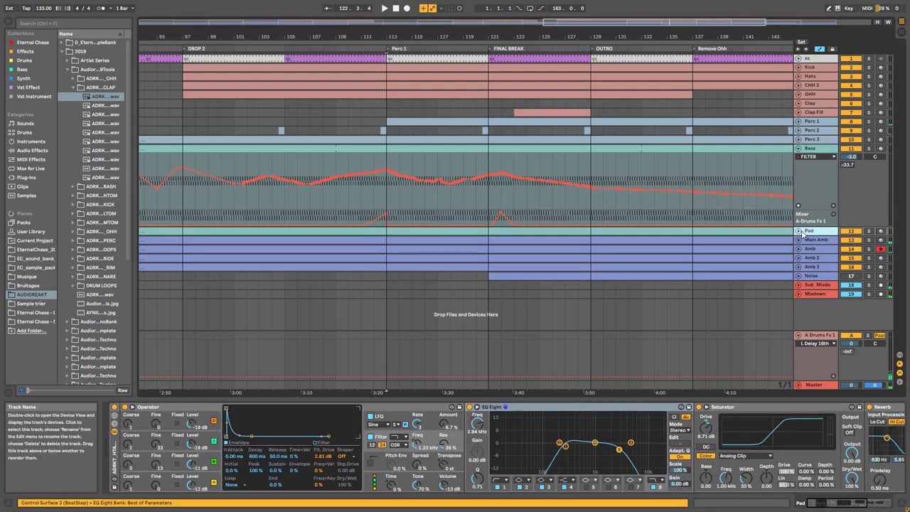
click(798, 231)
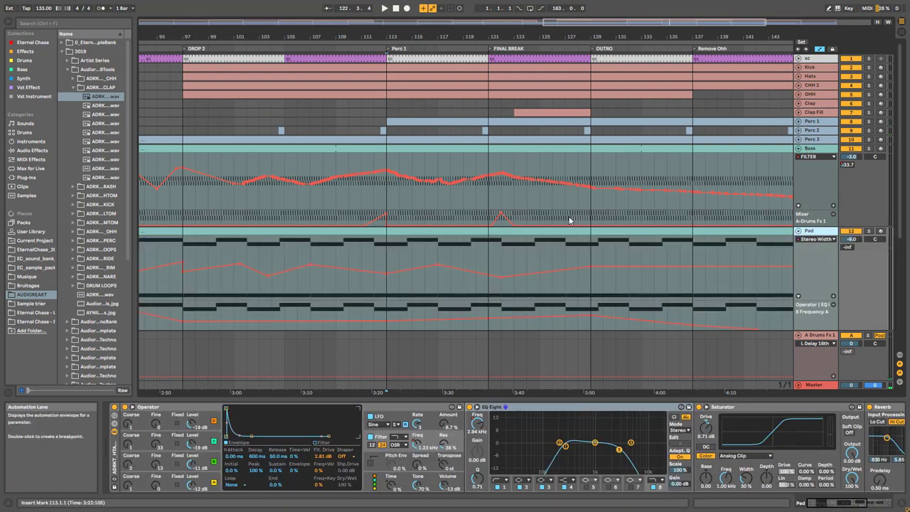
scroll(753, 246, down, 3)
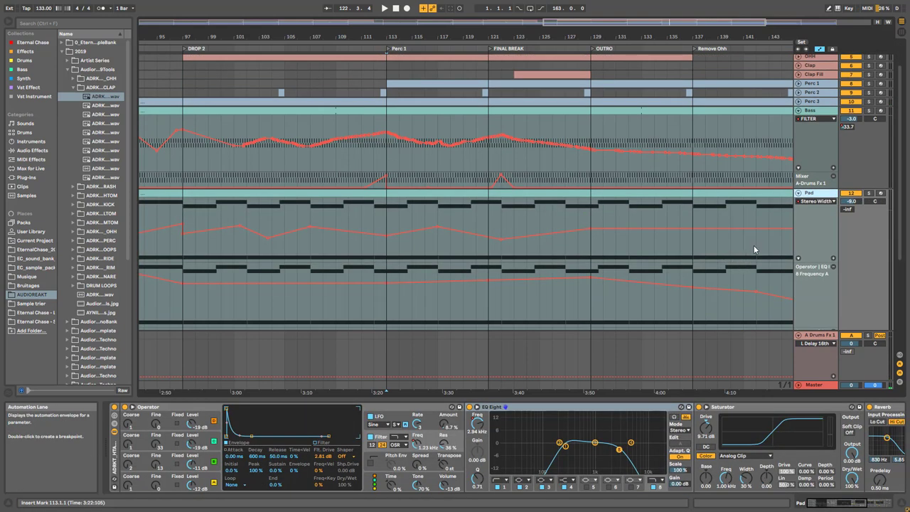
scroll(691, 221, up, 1)
click(688, 211)
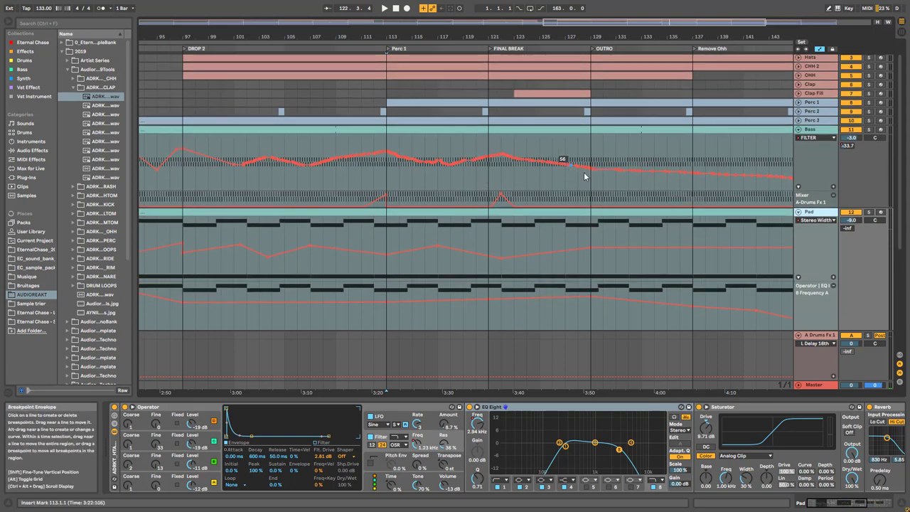
scroll(583, 164, up, 1)
click(600, 96)
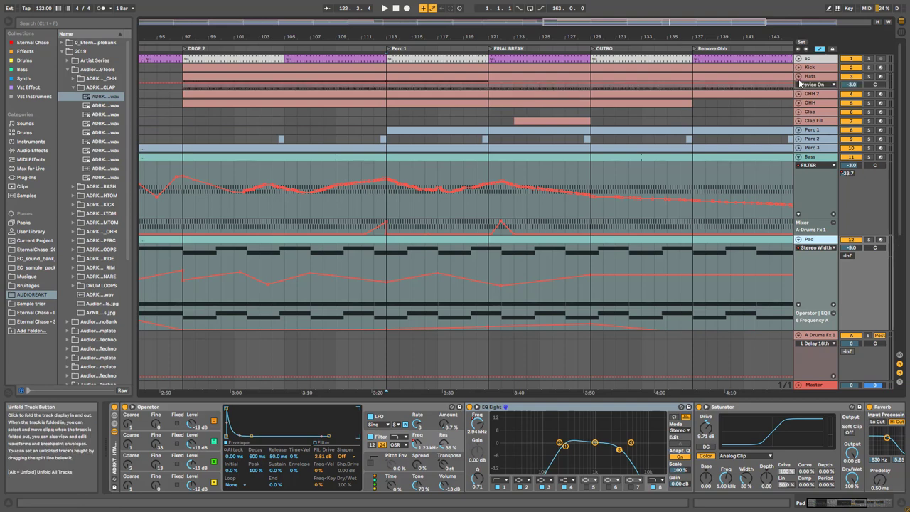
Unfold the Hats track and enlarge its lane to inspect the hat patterns around FINAL BREAK
click(798, 76)
click(536, 85)
drag(797, 91, 797, 140)
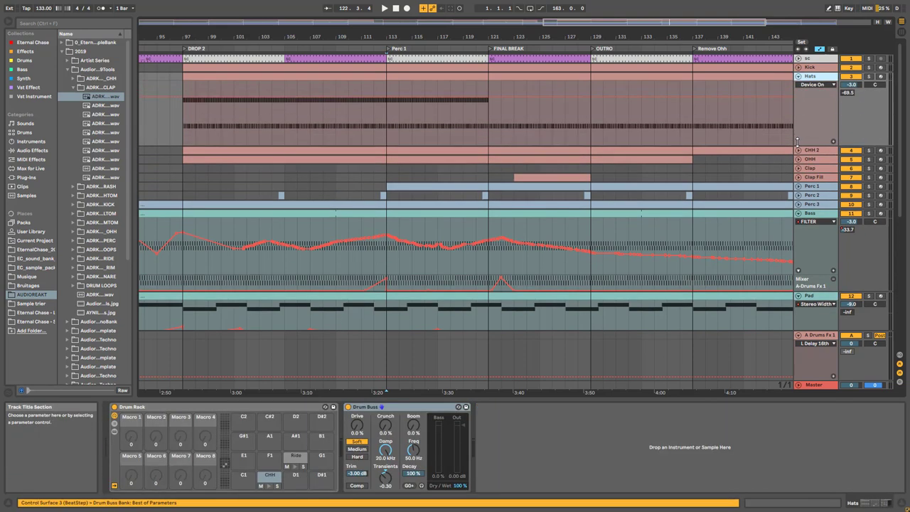
click(462, 135)
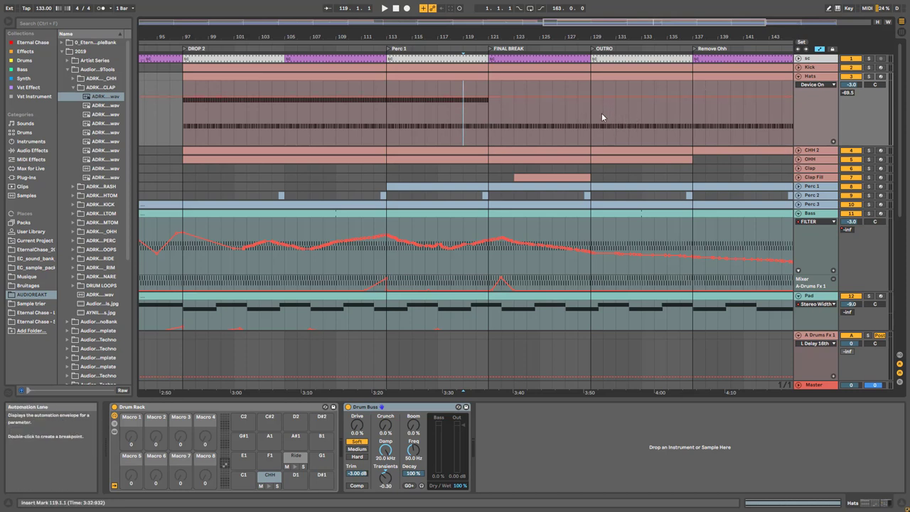
Play FINAL BREAK from bar 121.1 into the OUTRO, unfold the Clap Fill track to review its clip, and stop in bar 130
click(487, 125)
scroll(550, 248, down, 3)
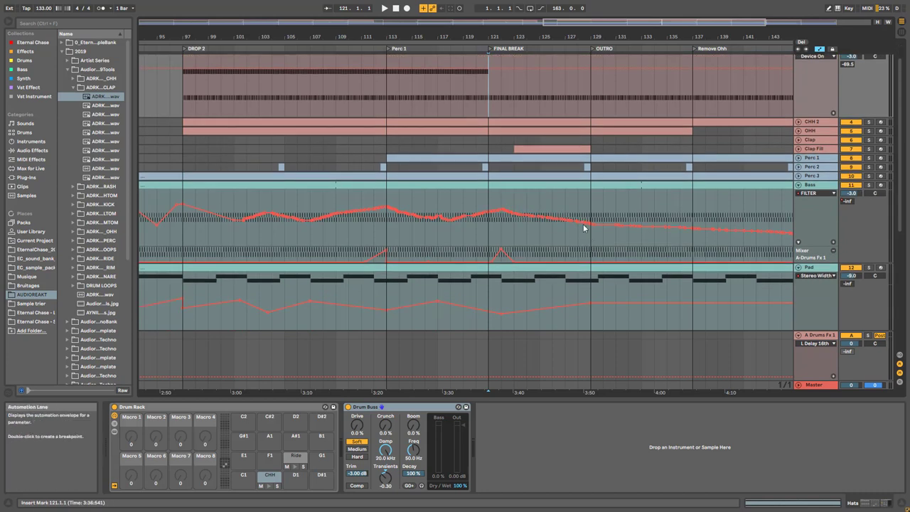
scroll(711, 203, up, 1)
key(space)
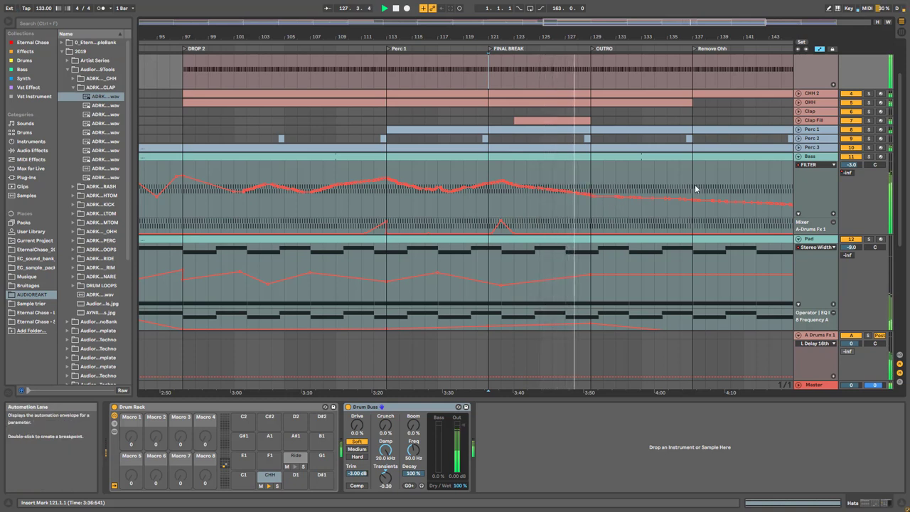
click(798, 120)
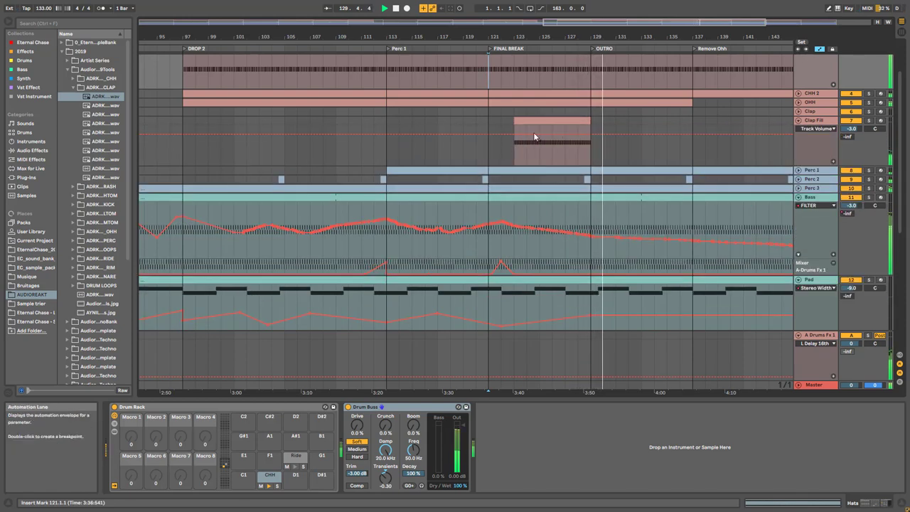
click(568, 124)
key(space)
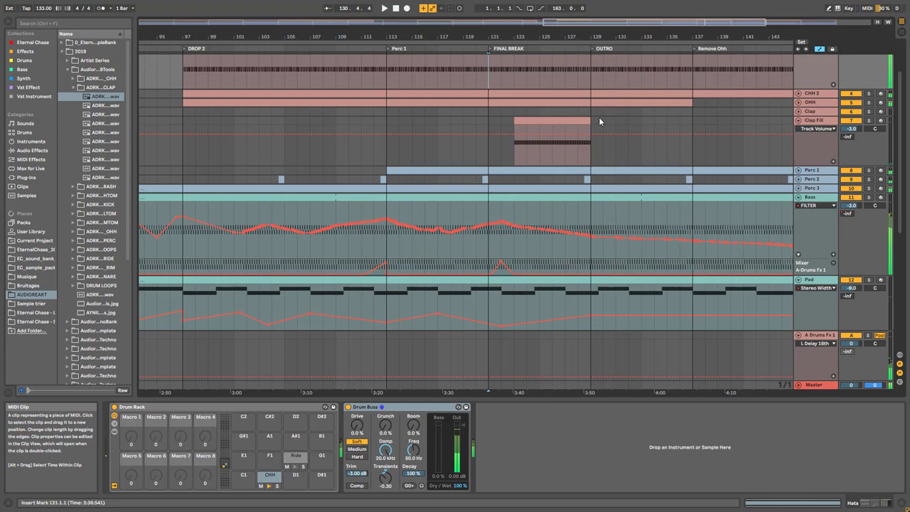
Show the arrangement through to the End marker, collapse the Hats track, and place the insert marker at bar 136.1 on the Clap track
key(minus)
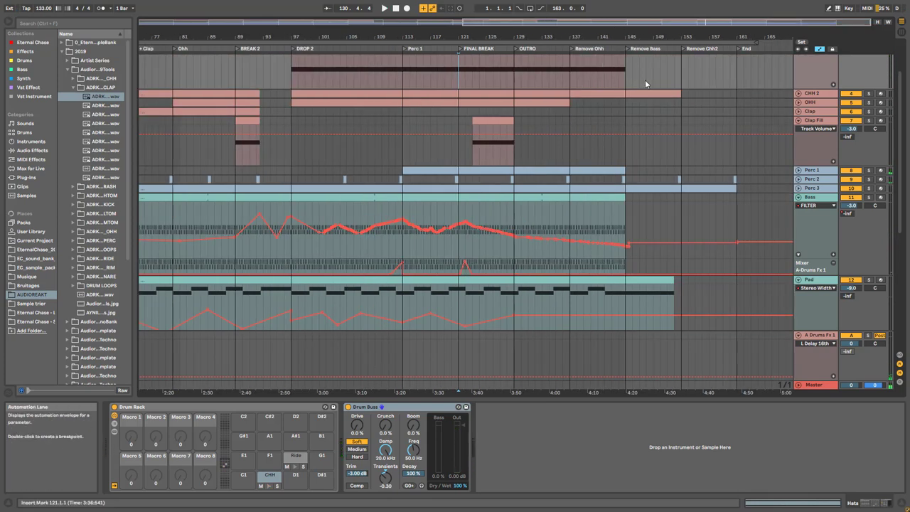
scroll(657, 104, up, 4)
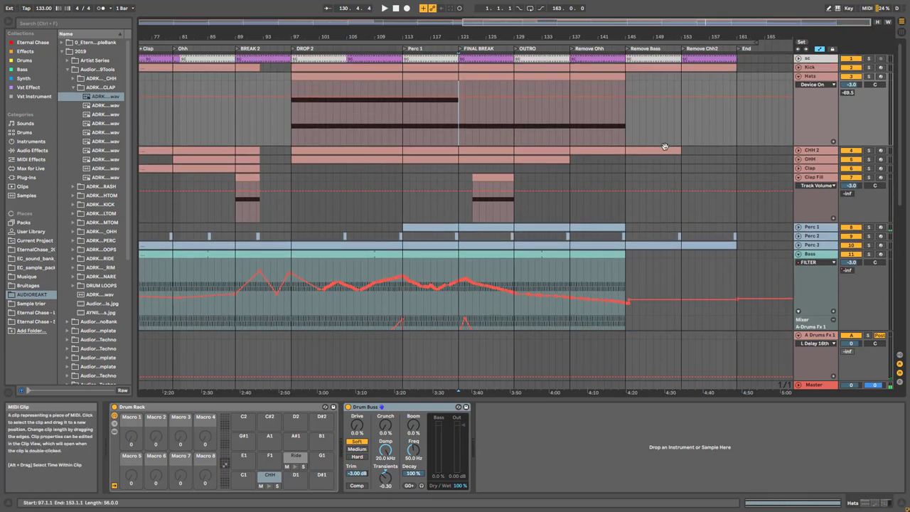
click(798, 76)
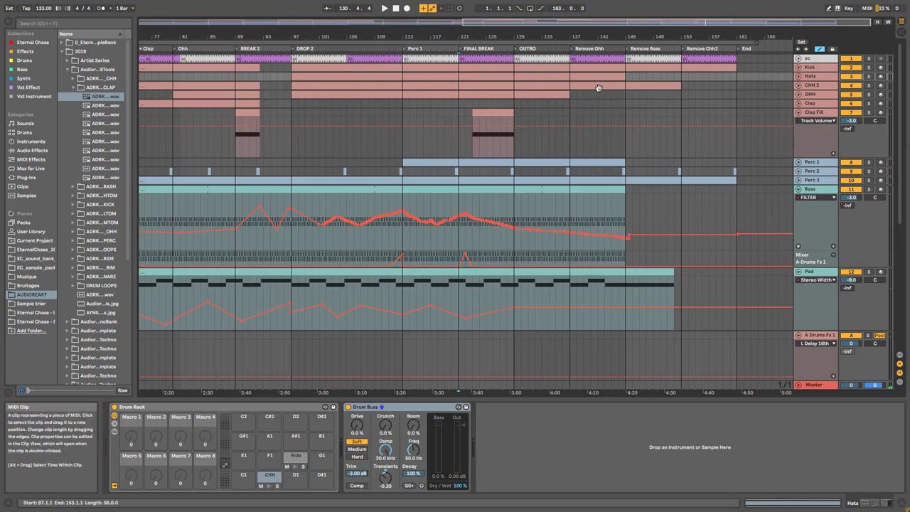
click(566, 104)
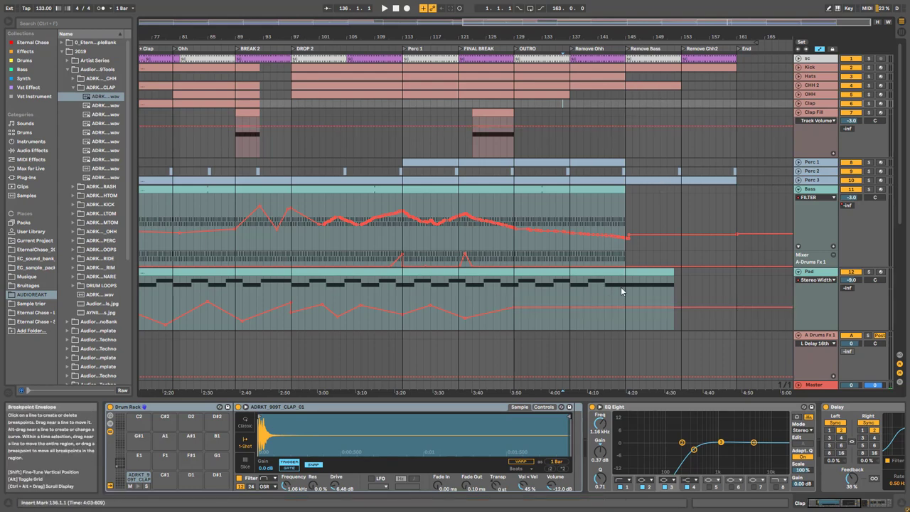
Solo the Bass track, audition its filter automation from bar 142.1, and unsolo it while playback continues into Remove Bass
scroll(632, 281, down, 2)
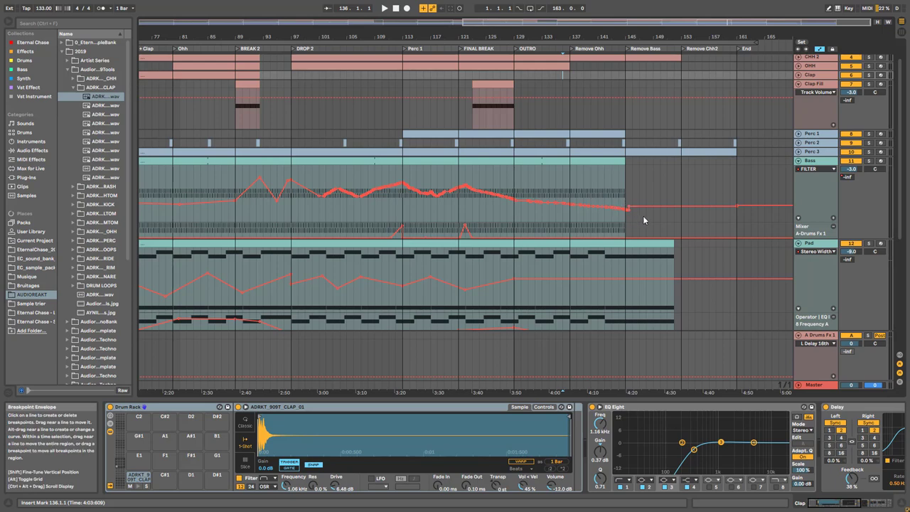
click(557, 190)
click(868, 161)
key(space)
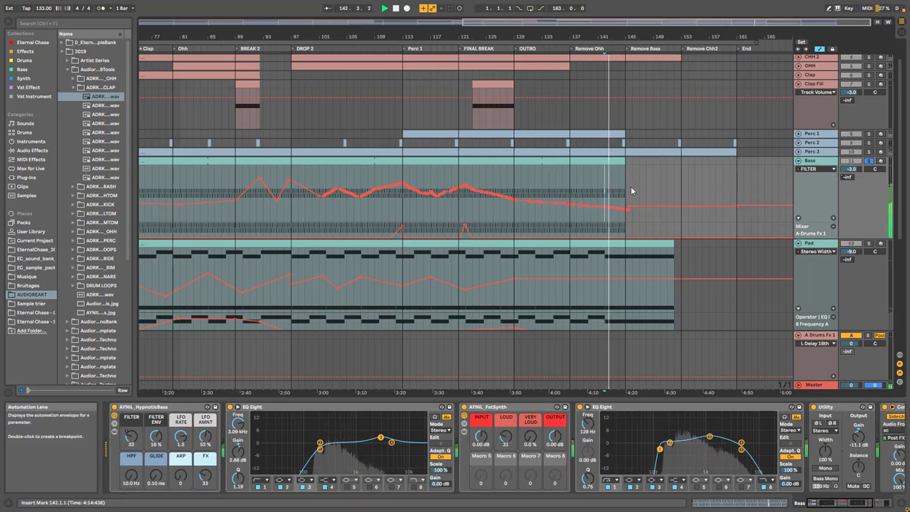
click(867, 162)
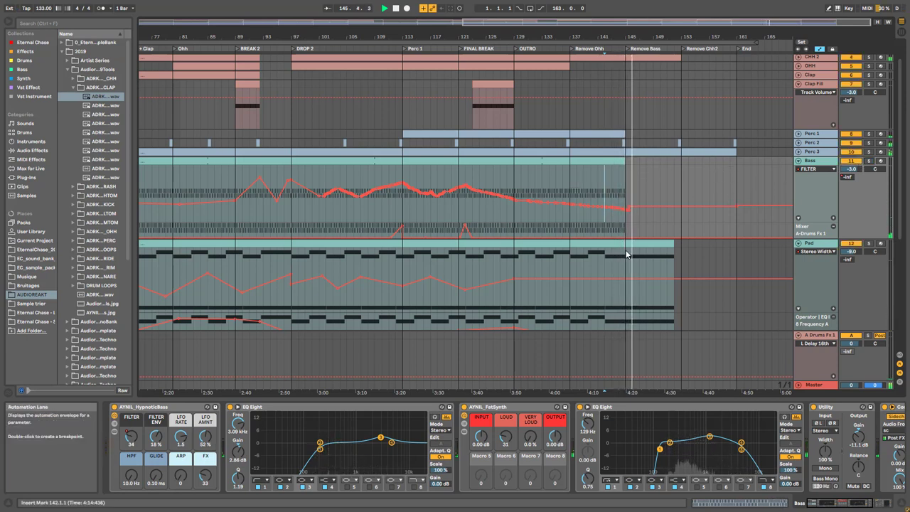
Stop playback in bar 148, collapse the Bass, Pad and Clap Fill tracks, and show the entire arrangement
scroll(613, 244, down, 3)
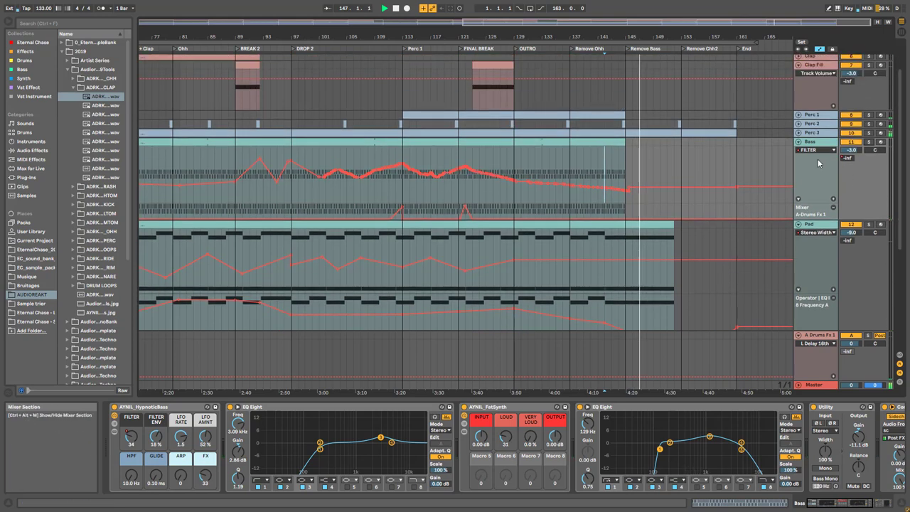
click(797, 142)
click(798, 152)
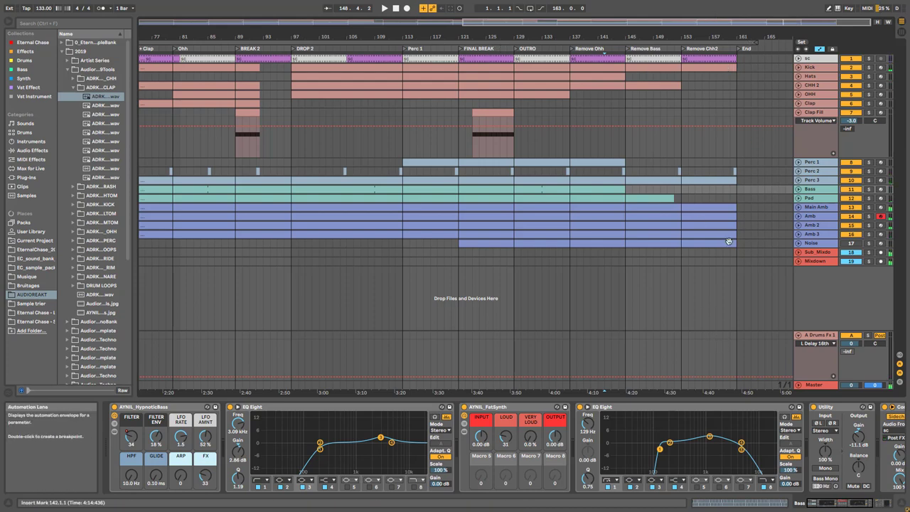
drag(623, 26, 611, 71)
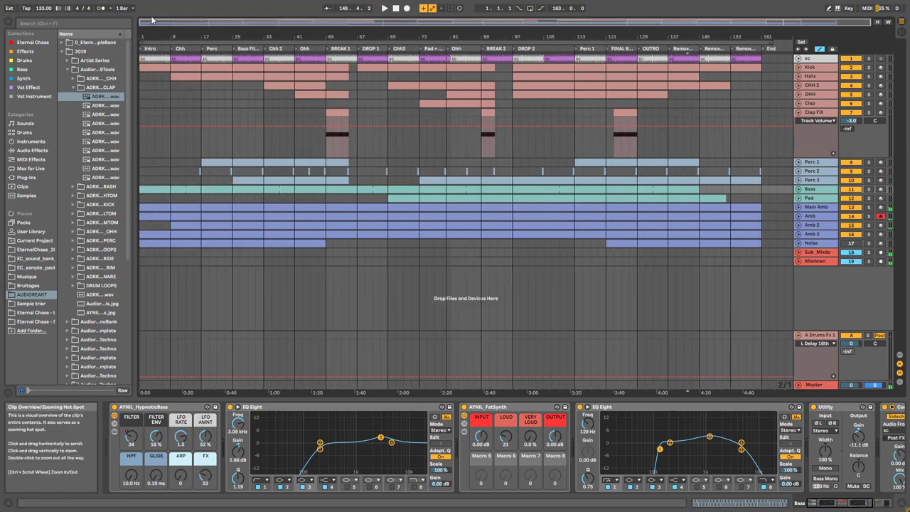
click(798, 114)
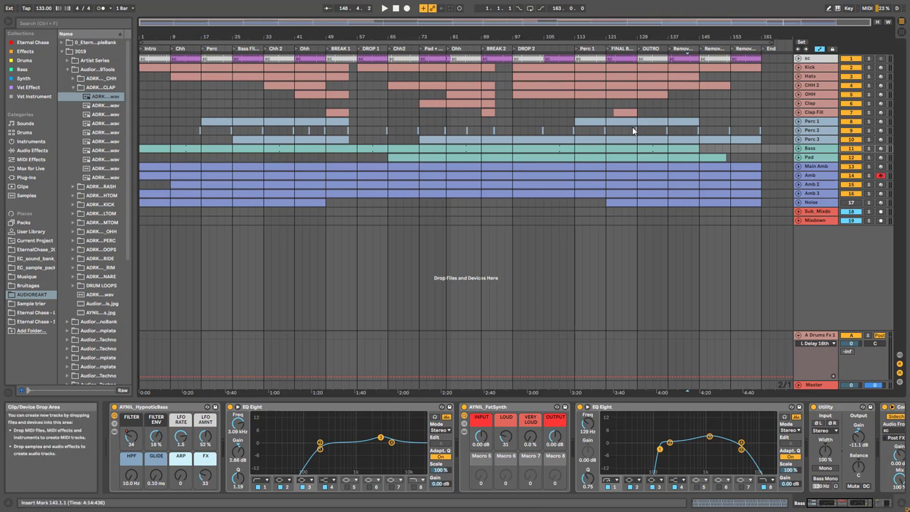
Examine the Pad and Bass automation lanes across the whole arrangement, collapsing each track after viewing it
click(798, 158)
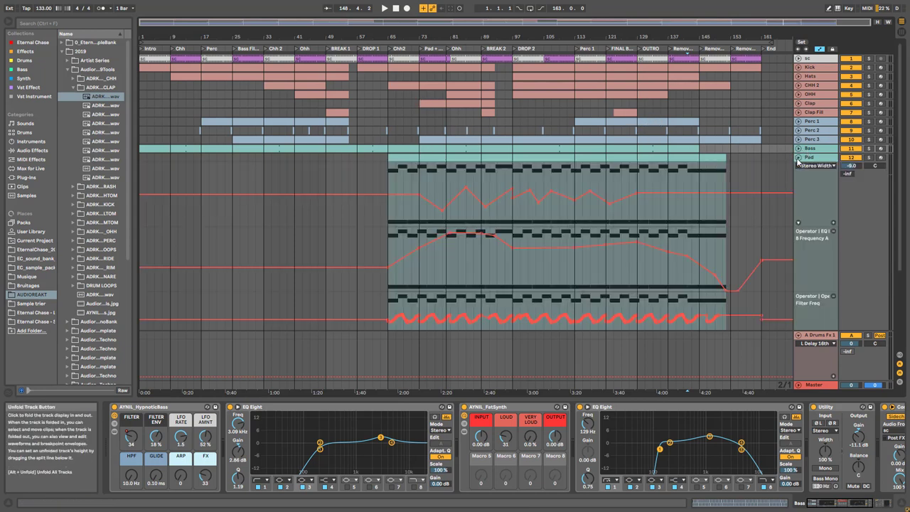
click(797, 158)
click(798, 149)
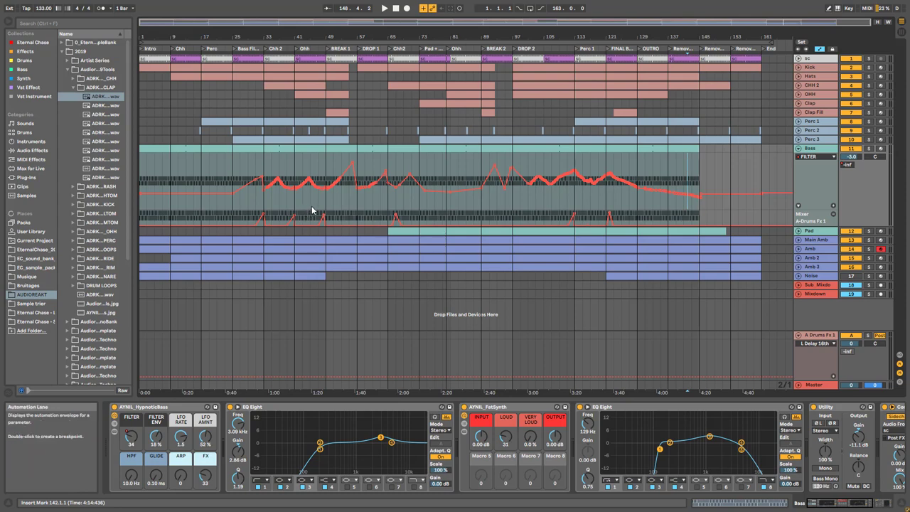
click(798, 148)
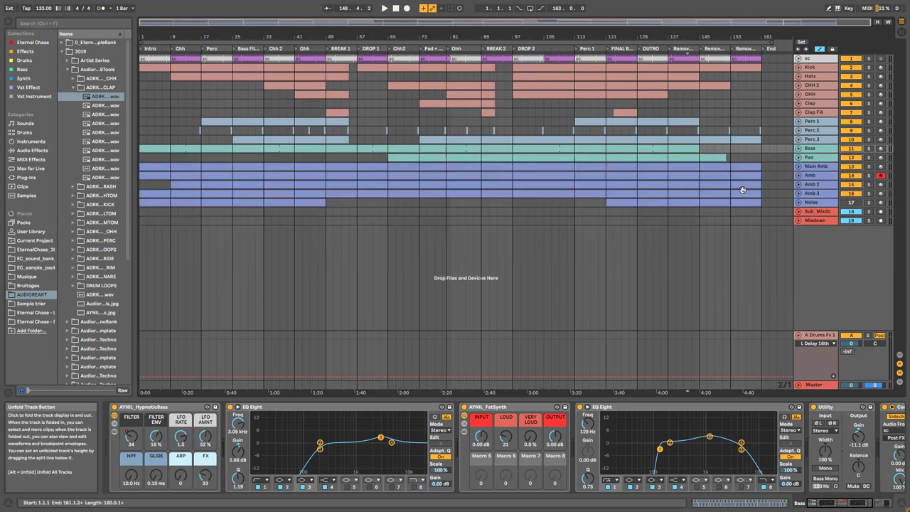
Unfold the Main Amb track, open its Wavetable modulation matrix, and audition the soloed ambience from bar 142.1
click(798, 167)
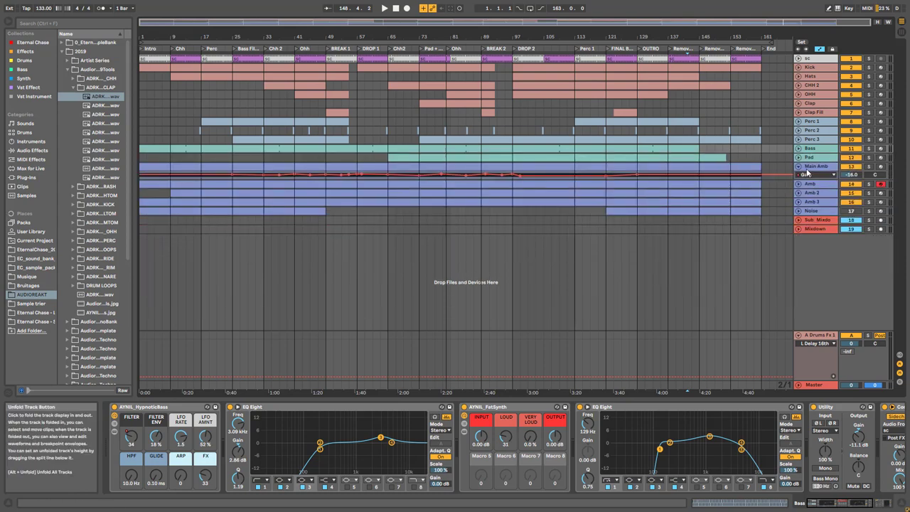
click(812, 168)
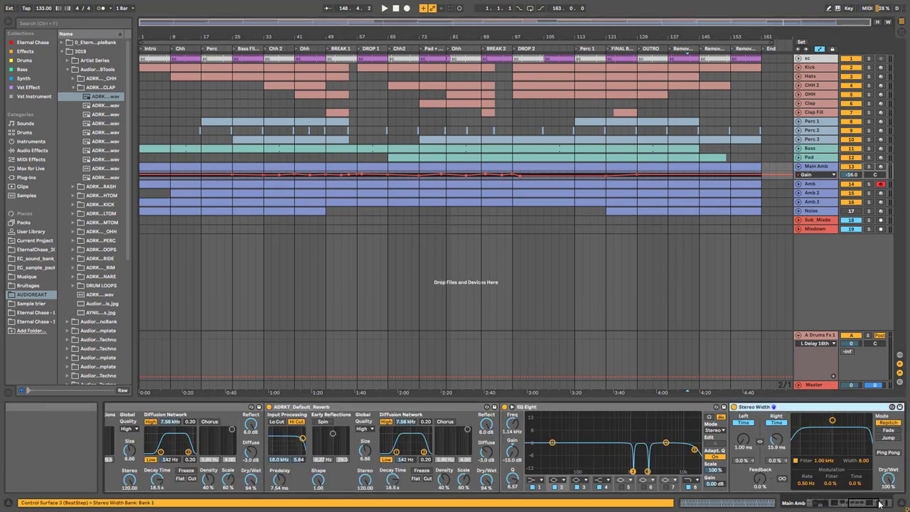
click(816, 501)
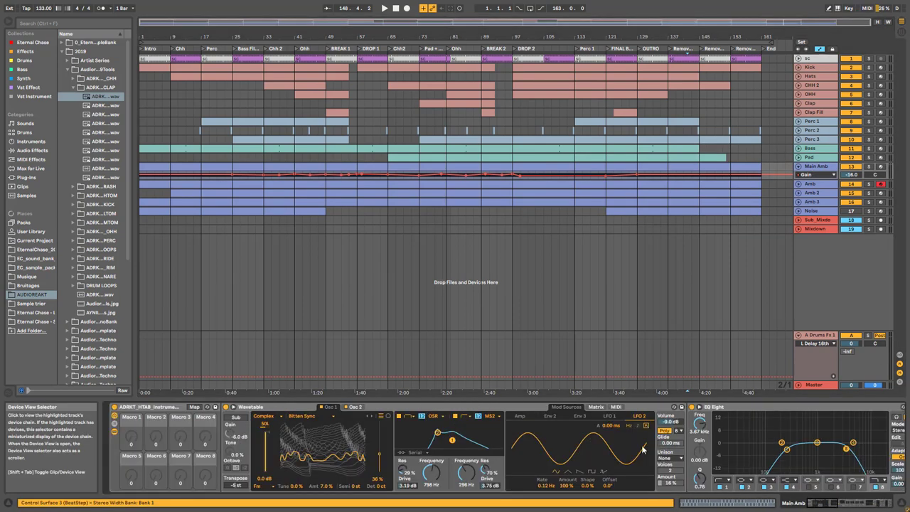
click(595, 407)
scroll(633, 447, up, 1)
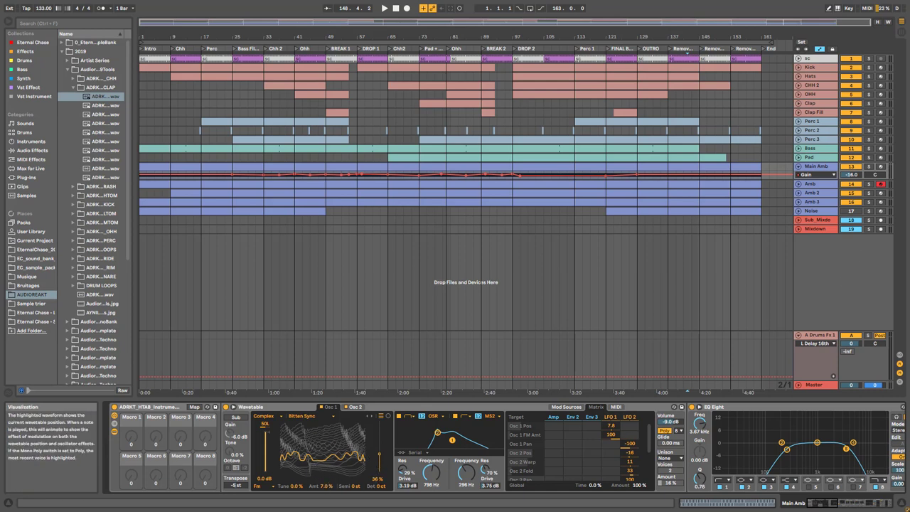
key(space)
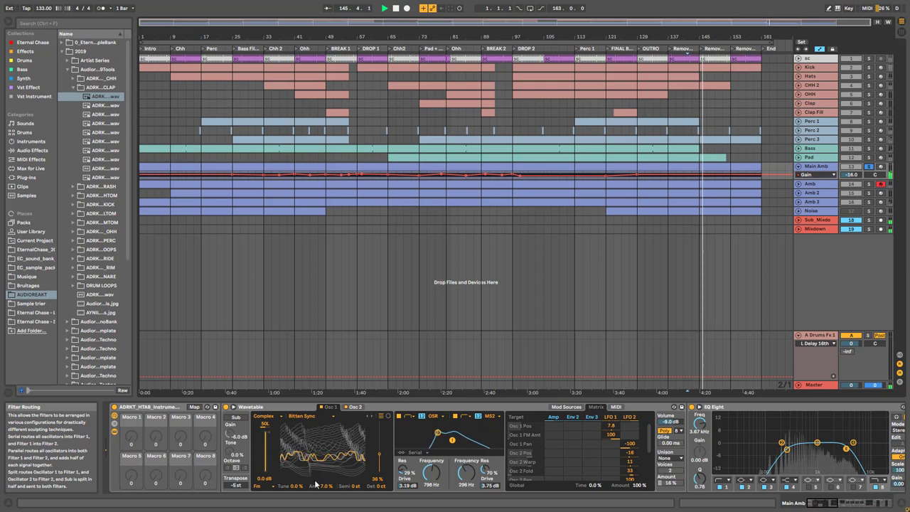
Show Main Amb's second Wavetable oscillator, examine its Gain automation in an enlarged lane with playback stopped, and collapse the track
click(353, 407)
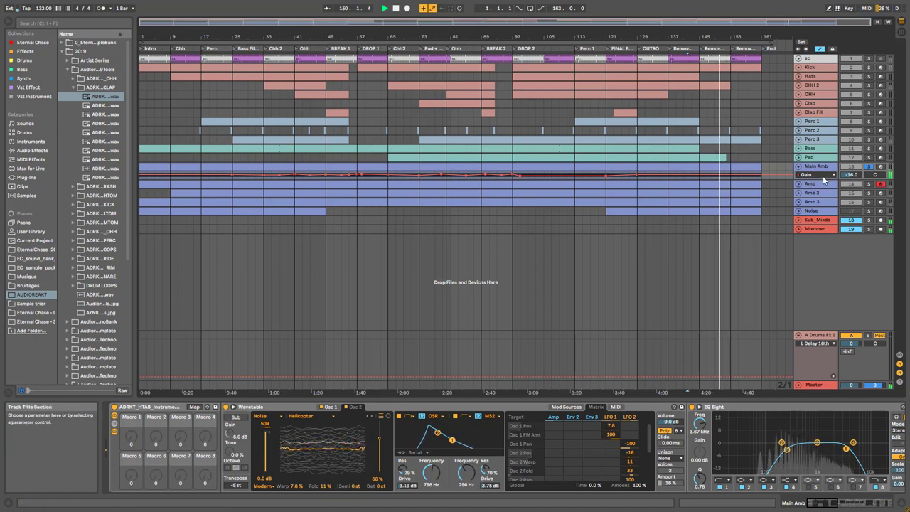
drag(822, 178, 822, 211)
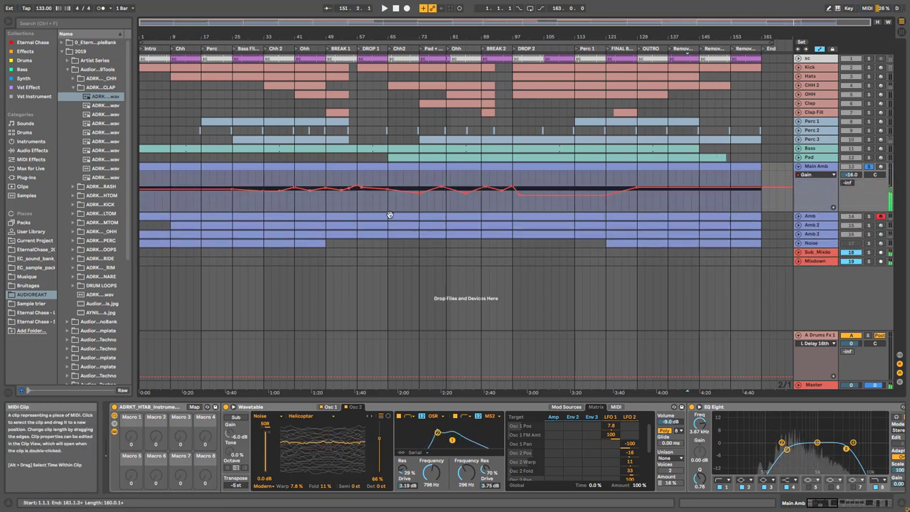
click(264, 204)
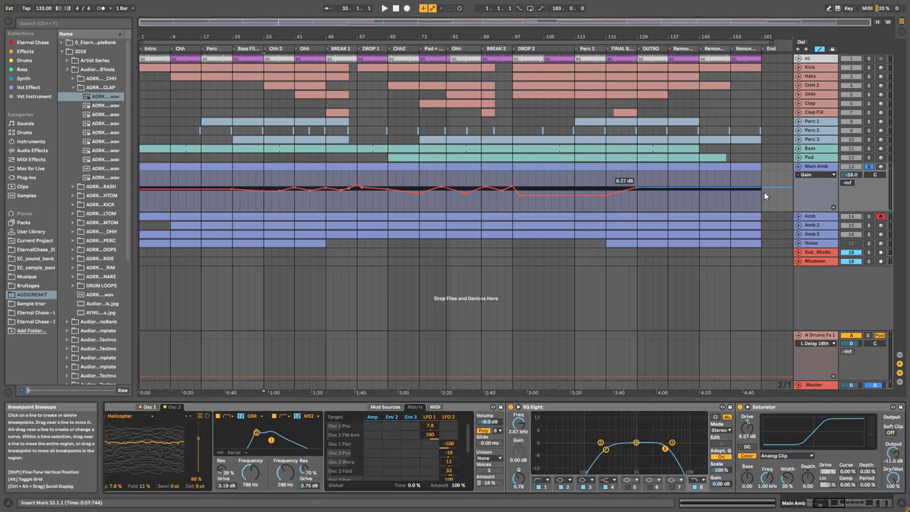
click(799, 165)
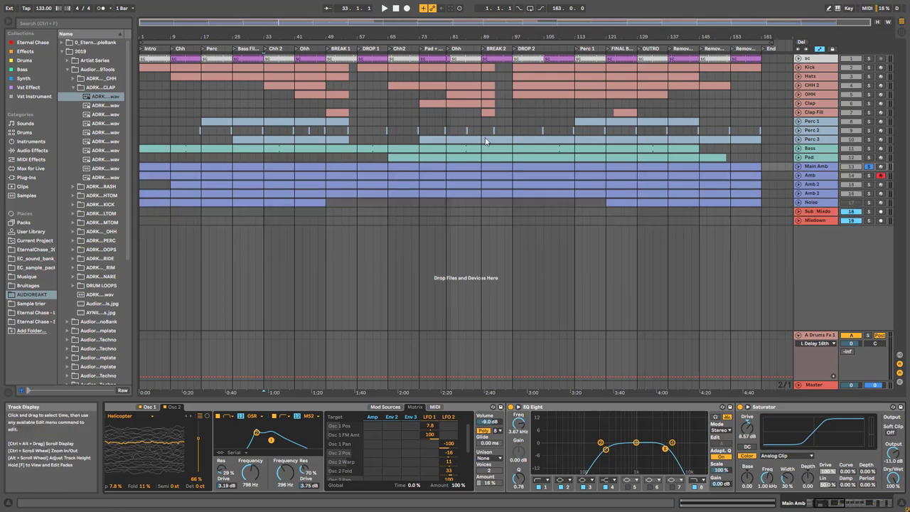
Solo the CHH 2 track, open its MIDI clip at bar 33 to inspect the note velocities, and audition it
click(810, 76)
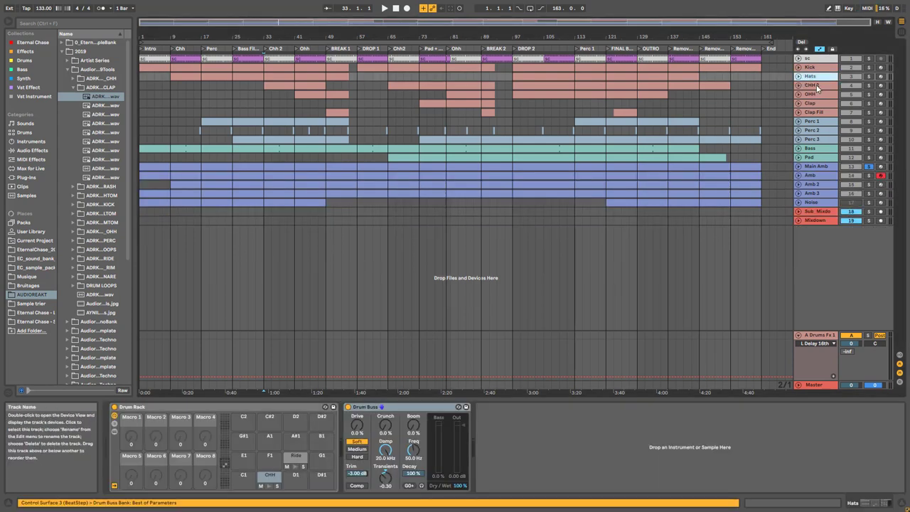
click(813, 85)
click(266, 85)
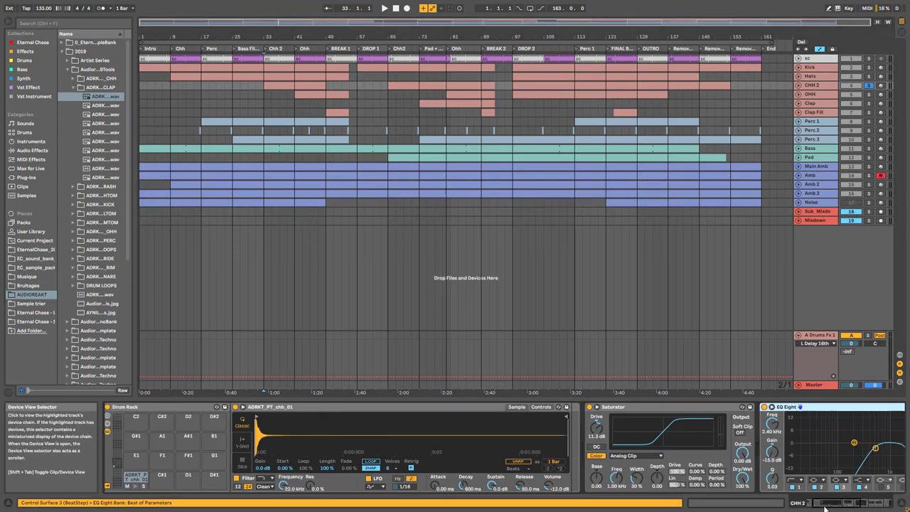
click(288, 92)
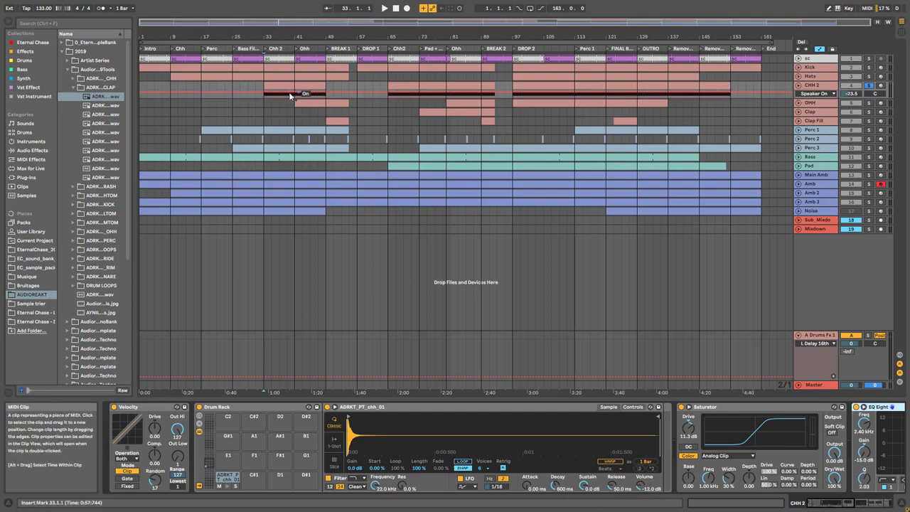
double_click(289, 92)
key(space)
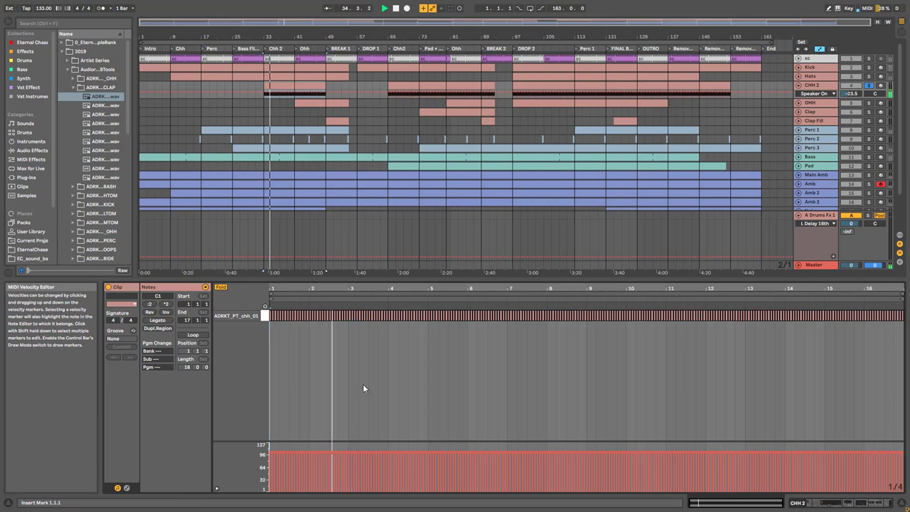
Compare the CHH 2 hi-hat with its Velocity device bypassed and re-enabled during playback, and collapse the track
double_click(810, 85)
key(space)
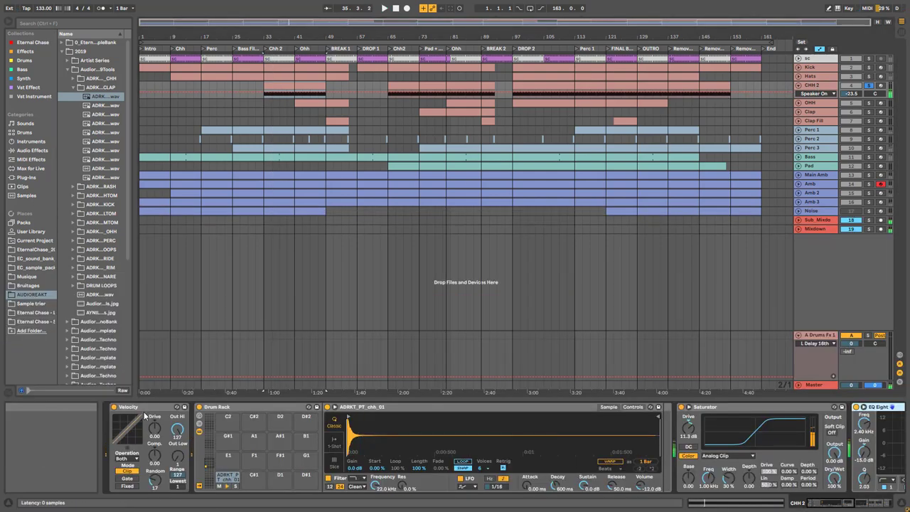
click(173, 456)
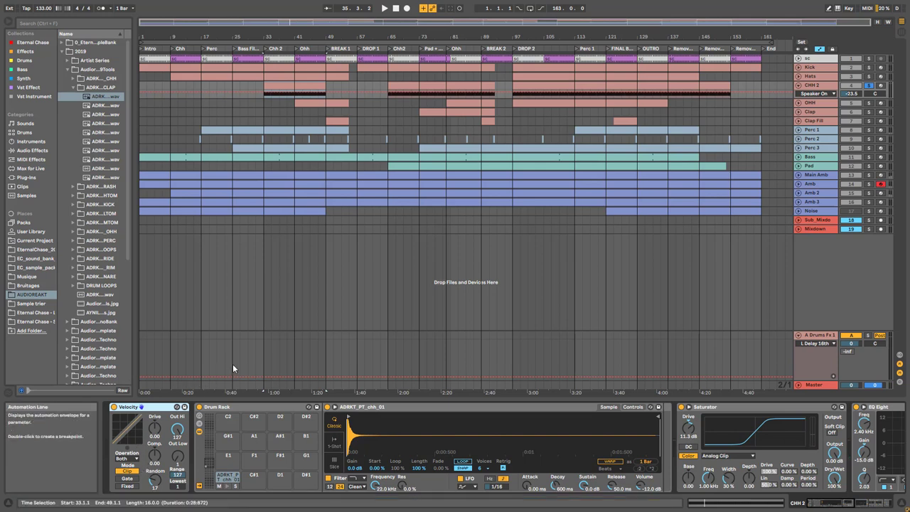
key(space)
click(114, 407)
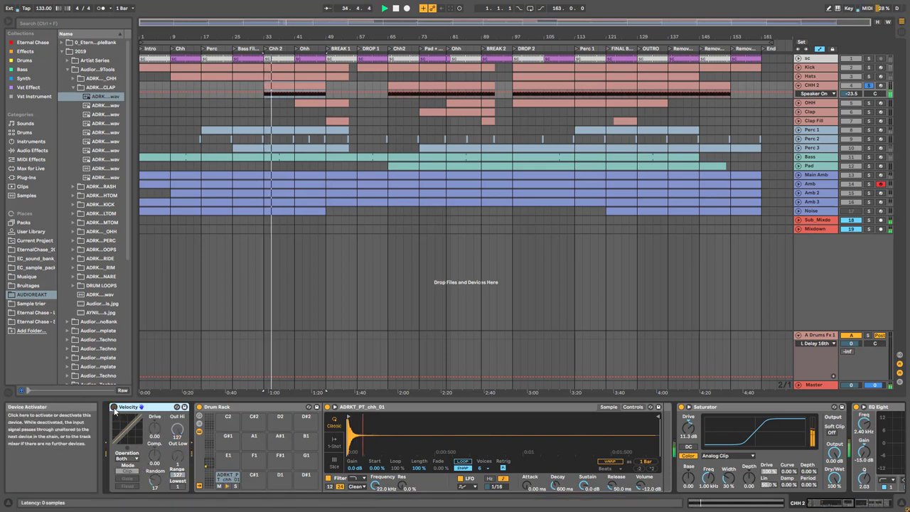
click(115, 408)
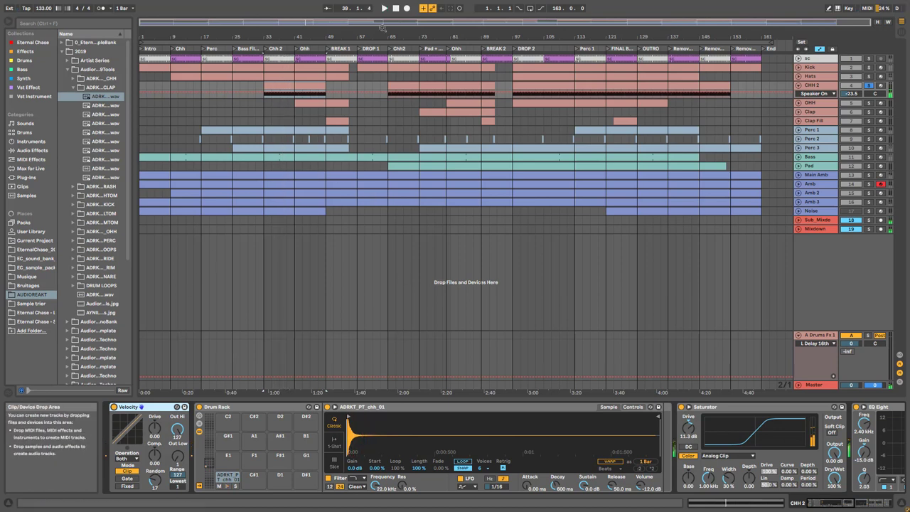
click(798, 85)
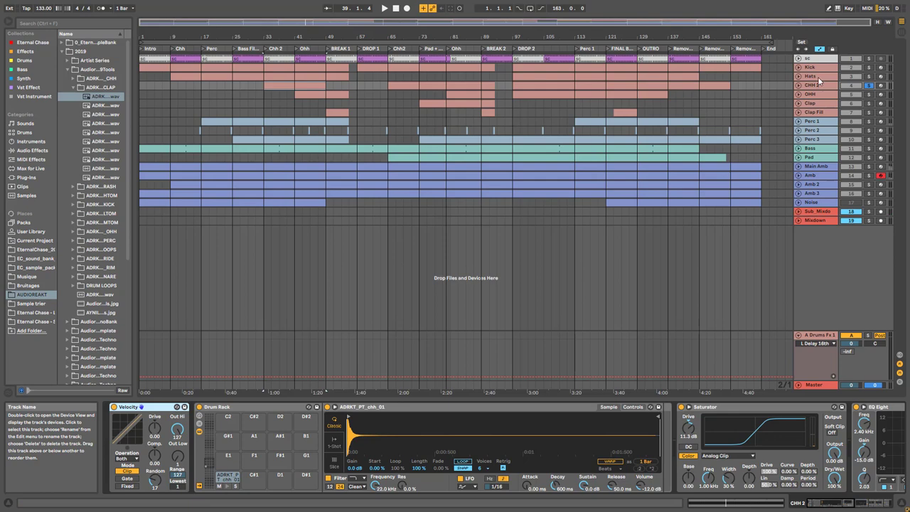
Unfold and solo the Bass track, audition its A-Drums Fx 1 send automation from bar 31, and stop and unsolo it
click(799, 148)
click(820, 150)
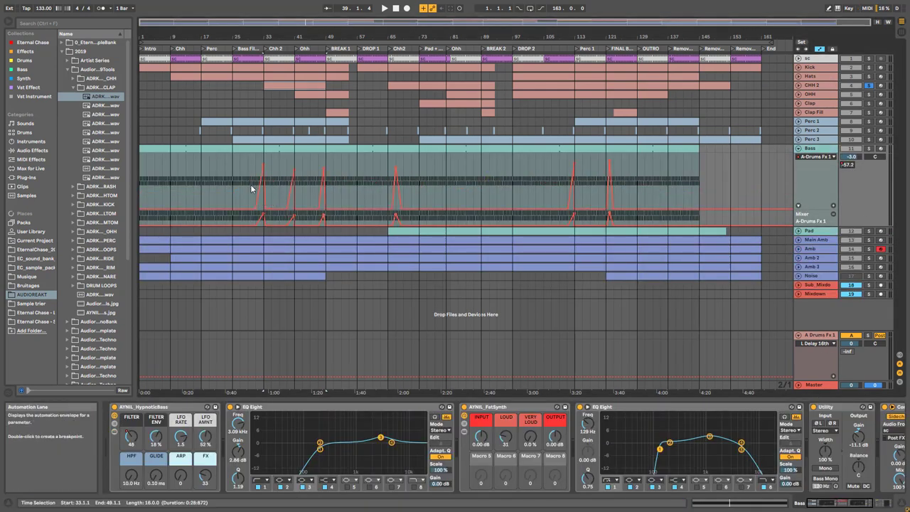
click(868, 148)
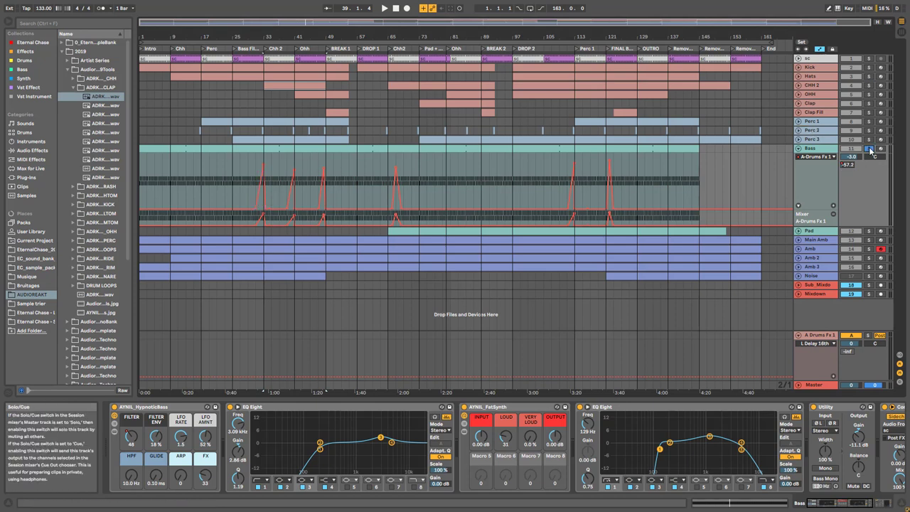
click(251, 150)
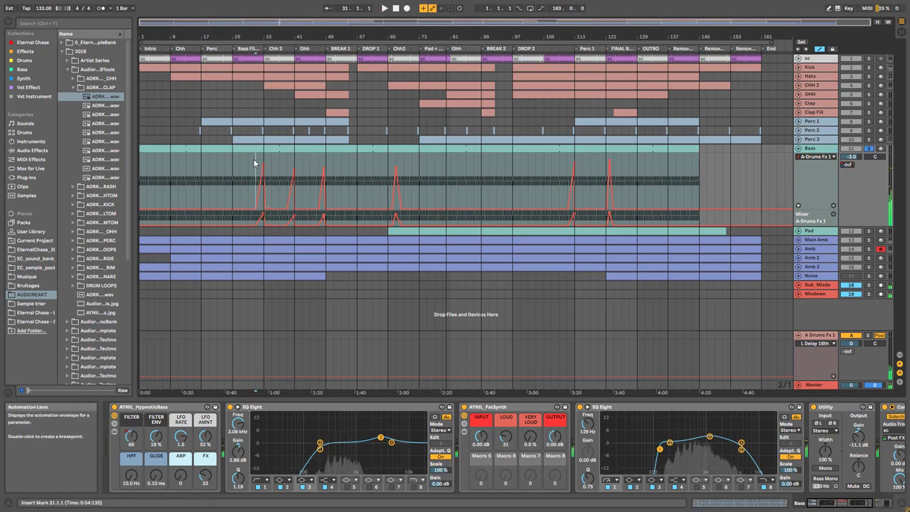
key(space)
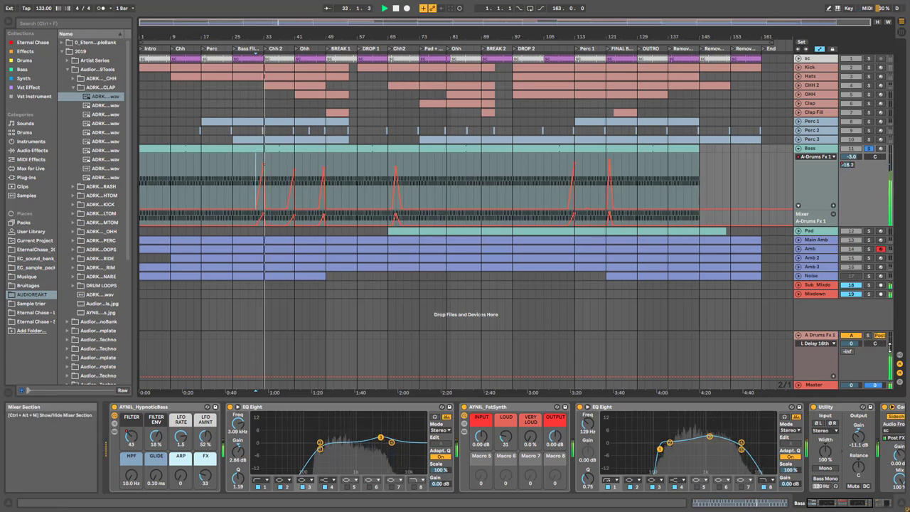
key(space)
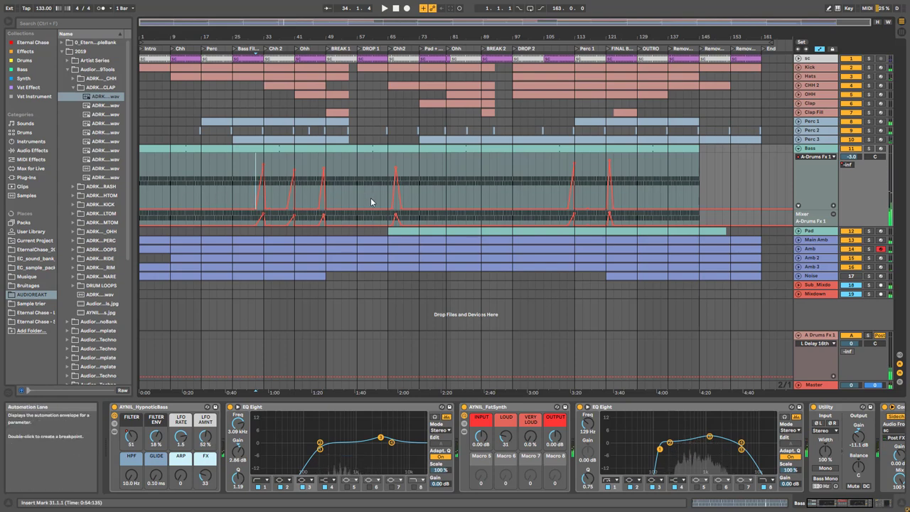
Examine the Bass send automation before Chh 2, Ohh and BREAK 1 with the A Drums Fx 1 return's effects, and collapse Bass
drag(317, 22, 317, 57)
click(260, 173)
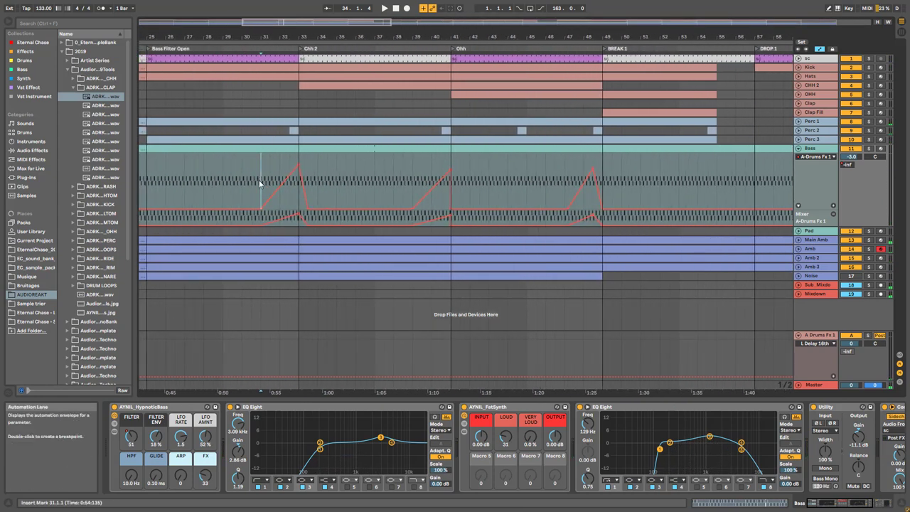
click(820, 335)
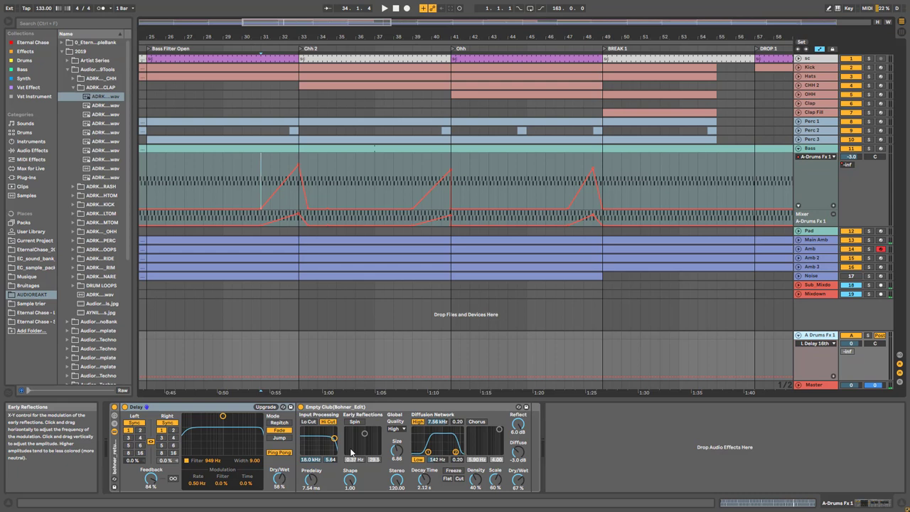
click(263, 190)
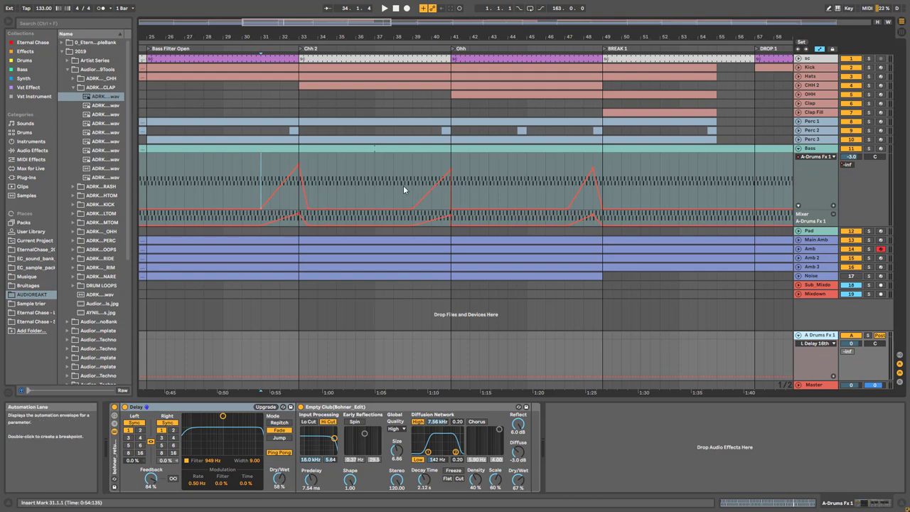
double_click(398, 22)
scroll(312, 22, up, 2)
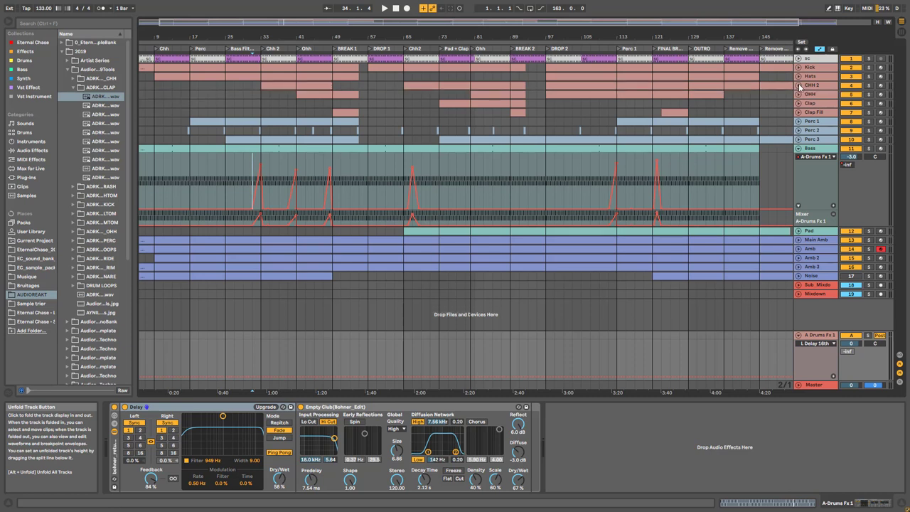
click(798, 149)
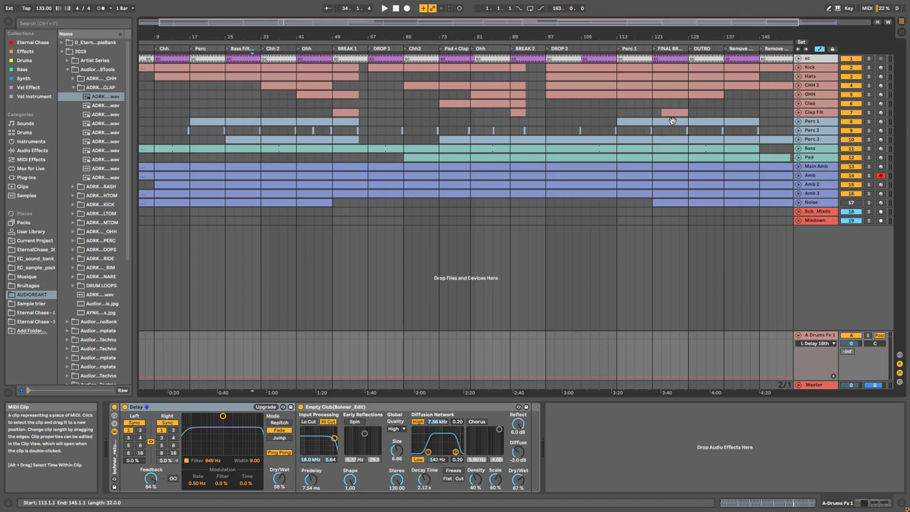
Unfold Main Amb and Bass, and display the Bass FILTER automation alongside Main Amb's Gain automation up to BREAK 1
click(799, 166)
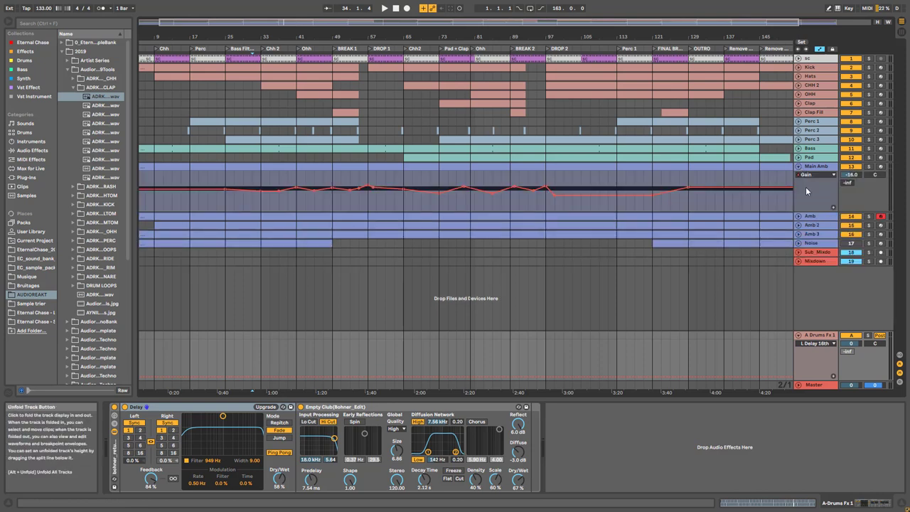
click(799, 149)
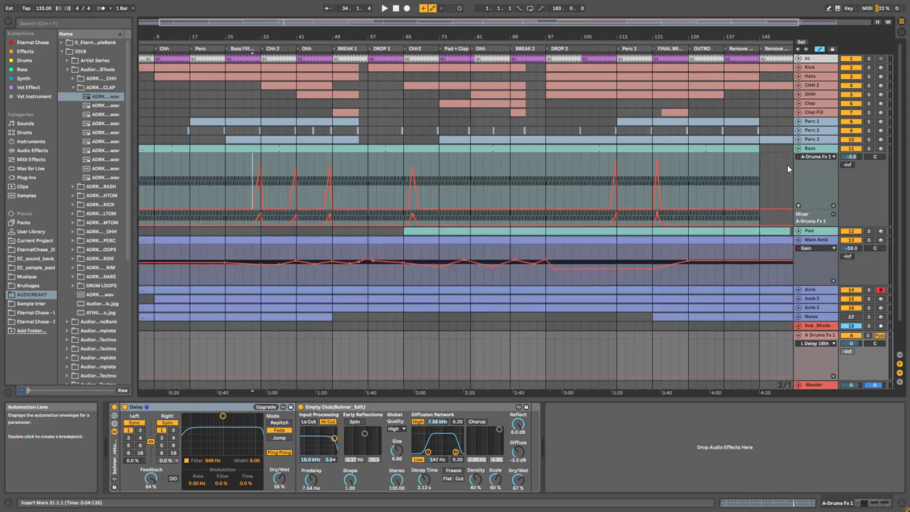
click(817, 157)
click(824, 177)
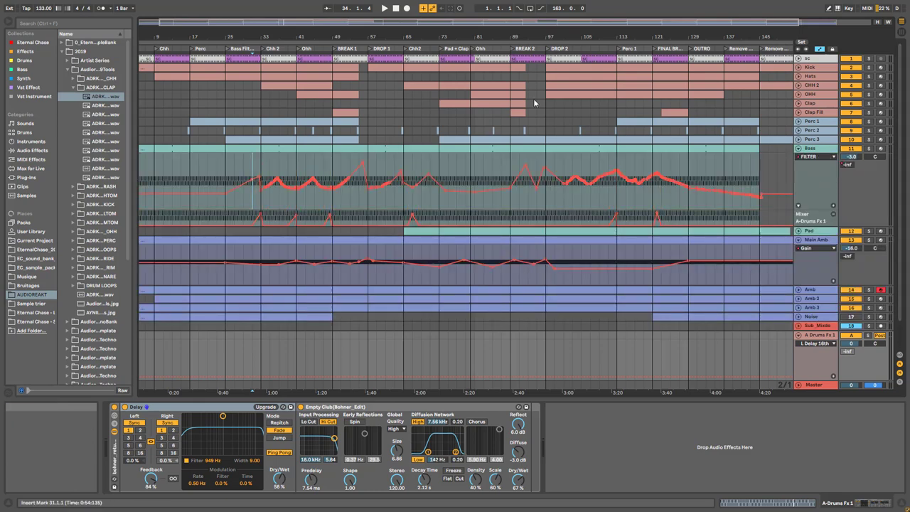
drag(305, 36, 456, 78)
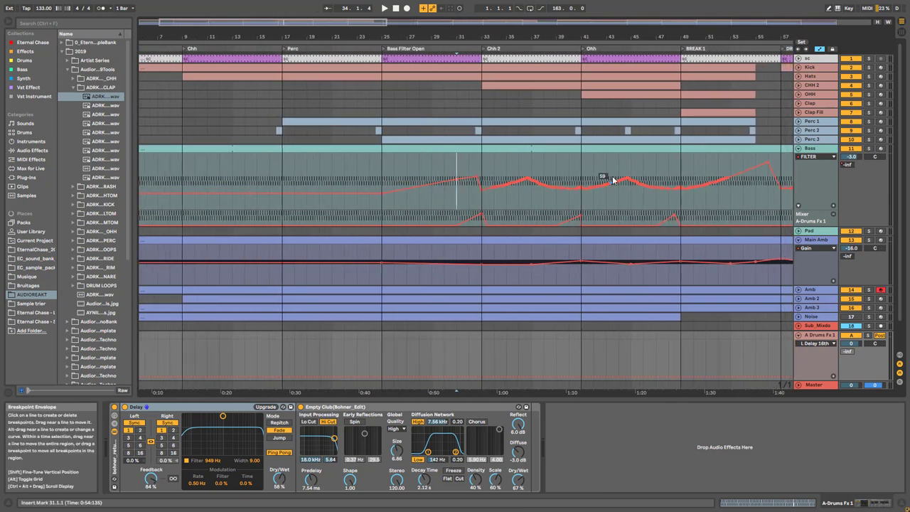
Solo Main Amb together with Bass and audition how their automation interacts from bar 37
click(868, 240)
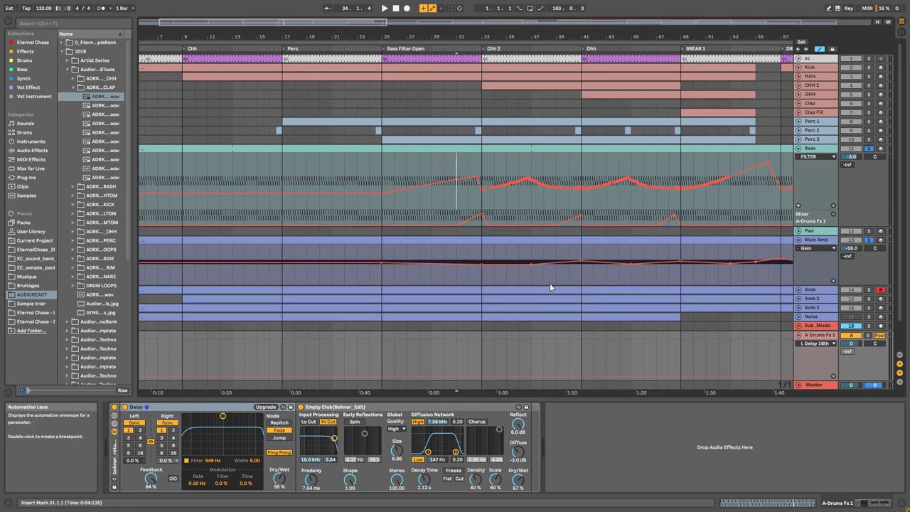
key(space)
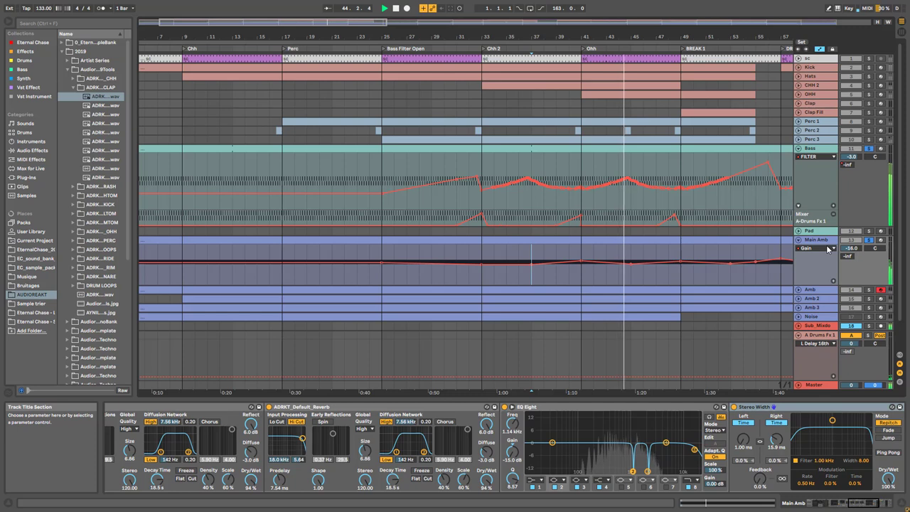
key(space)
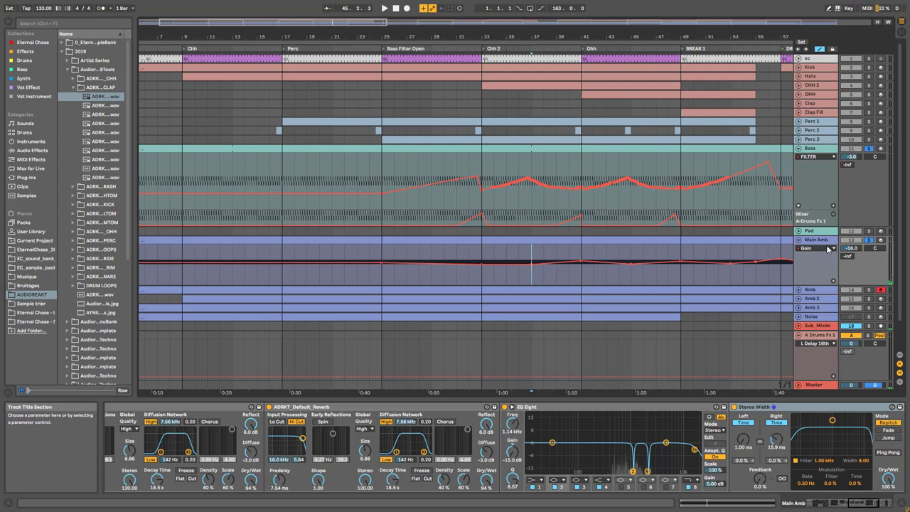
Unfold Amb and Amb 2, enlarge the Amb 2 Gain automation lane, and select its envelope from bar 47 to bar 55
drag(193, 22, 245, 9)
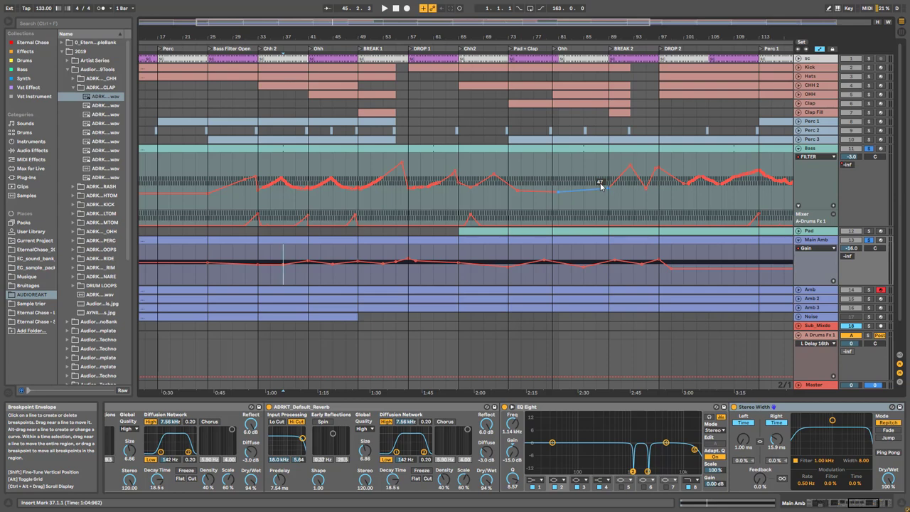
click(799, 290)
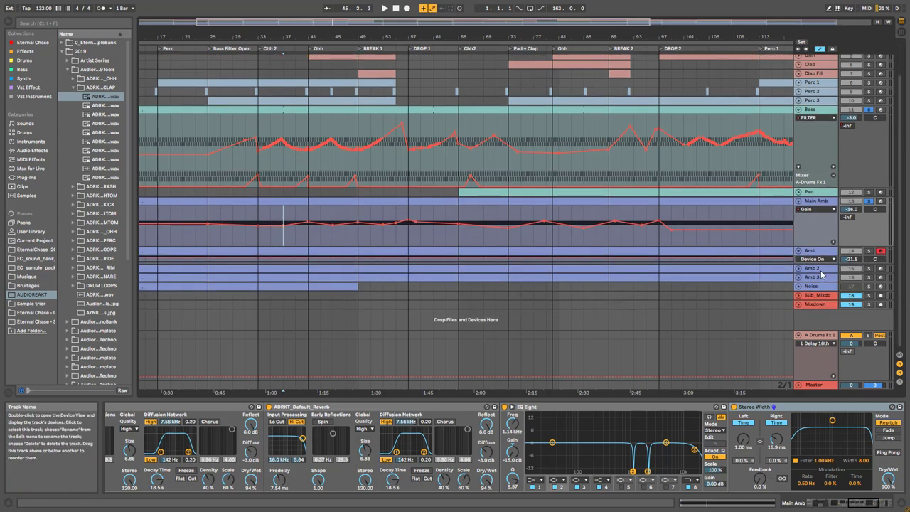
click(800, 269)
click(823, 327)
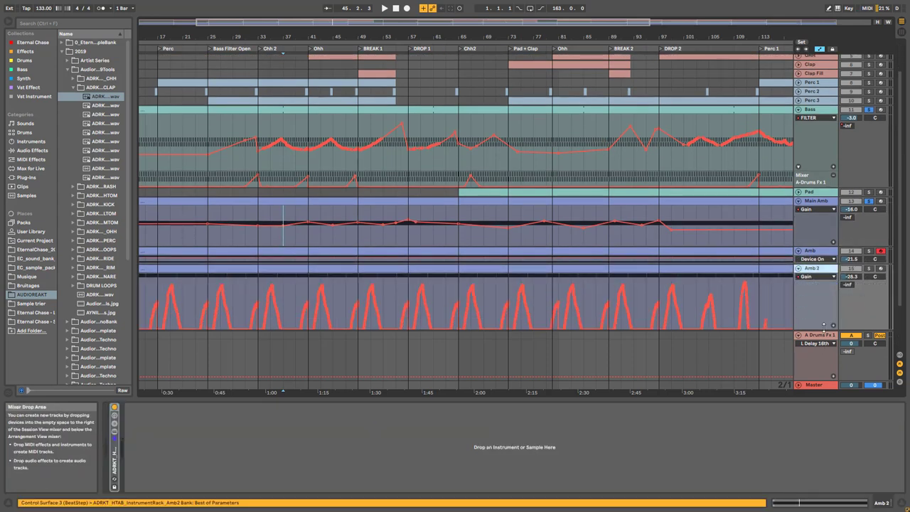
scroll(821, 298, down, 2)
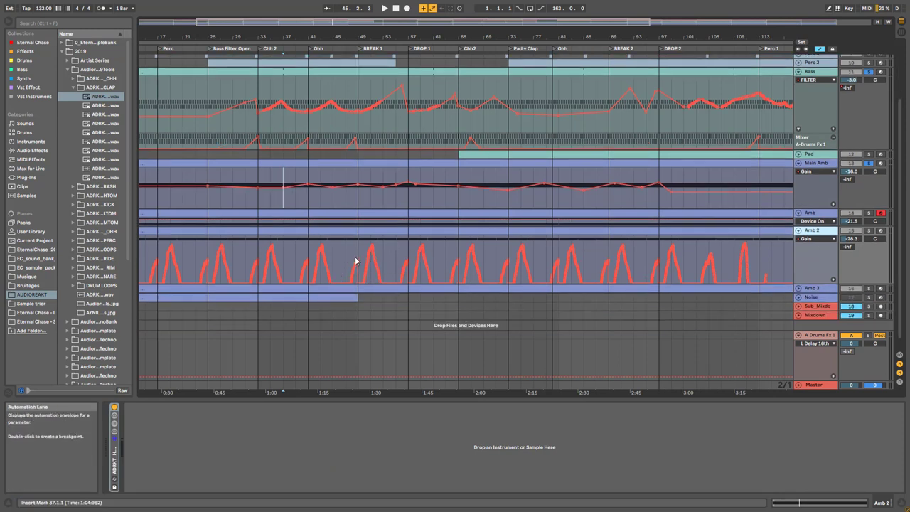
drag(348, 264, 392, 276)
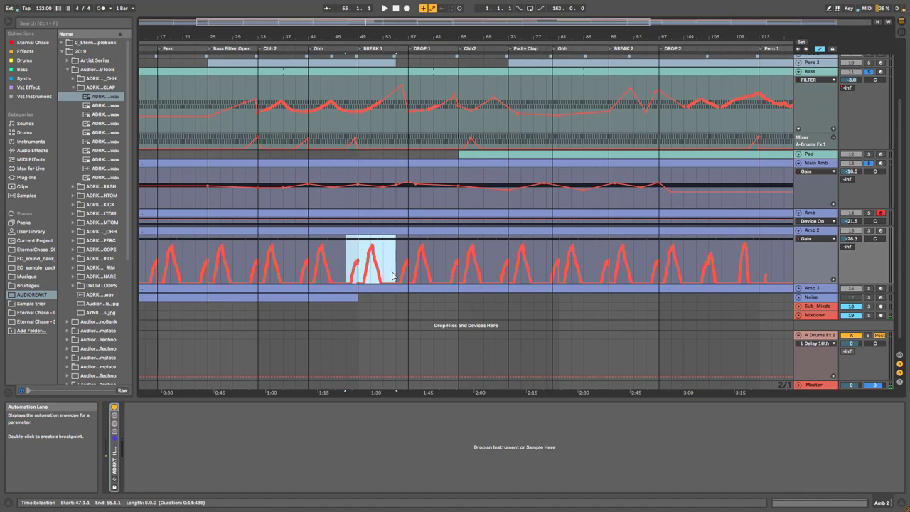
Solo Amb 2, audition its Gain swells from bar 47, and examine its device chain from Wavetable to Compressor
click(742, 324)
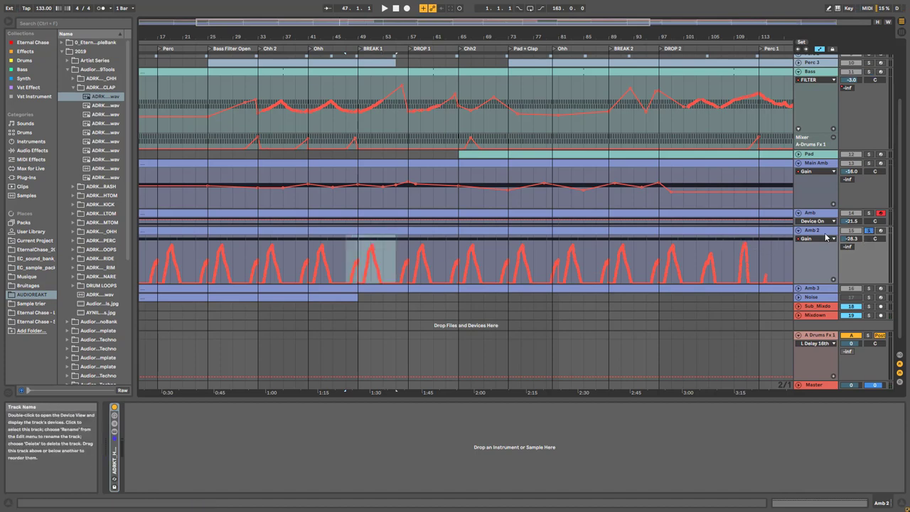
double_click(116, 462)
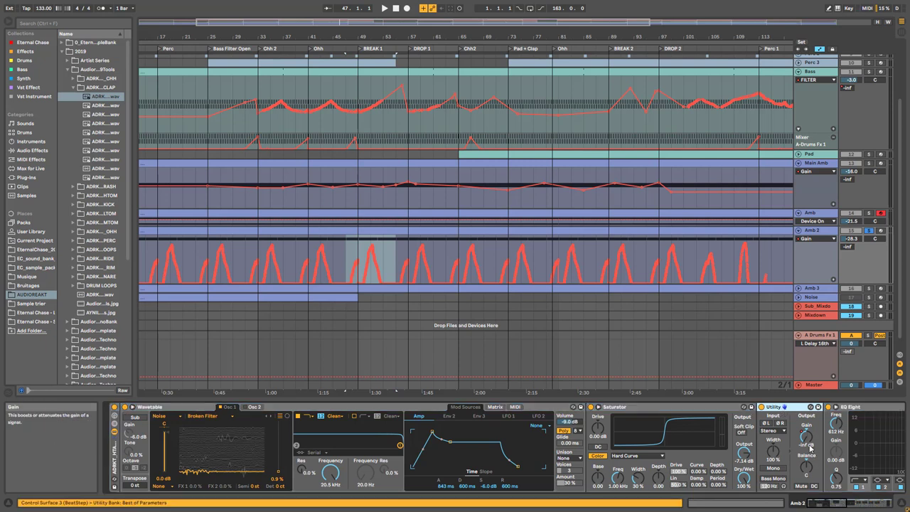
key(space)
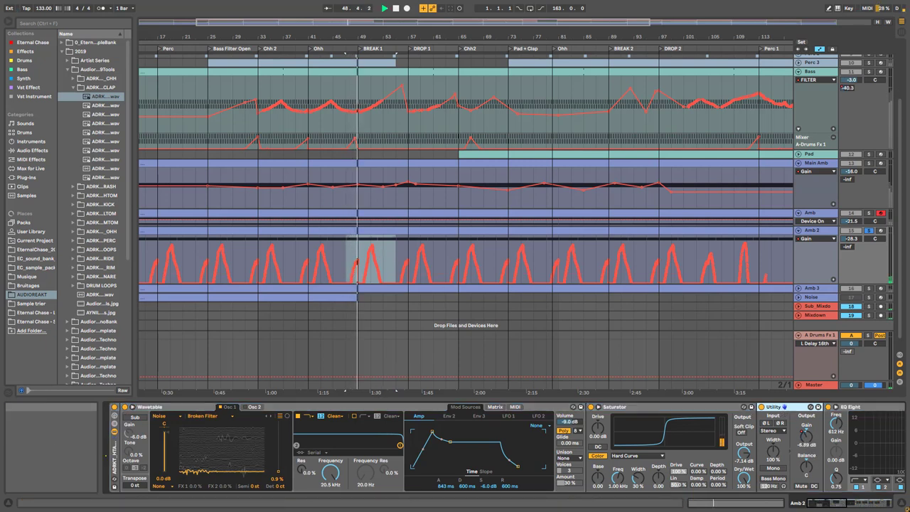
key(space)
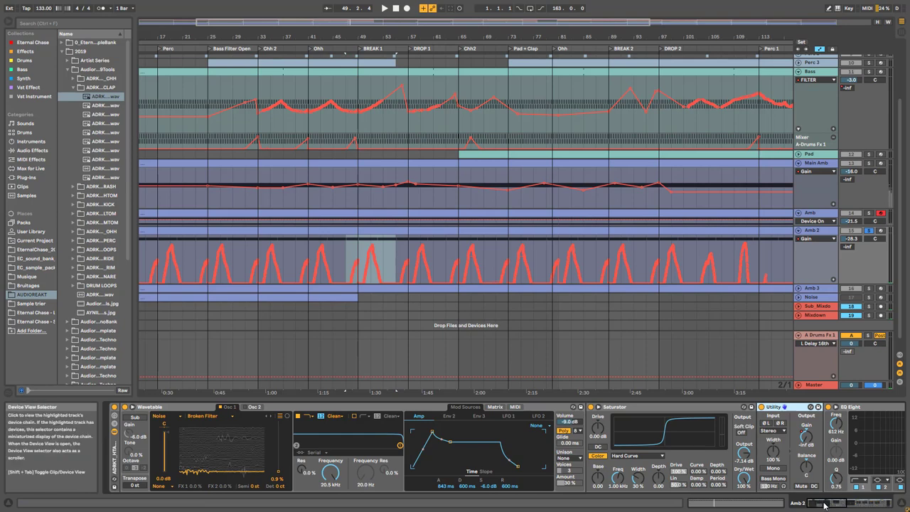
click(845, 503)
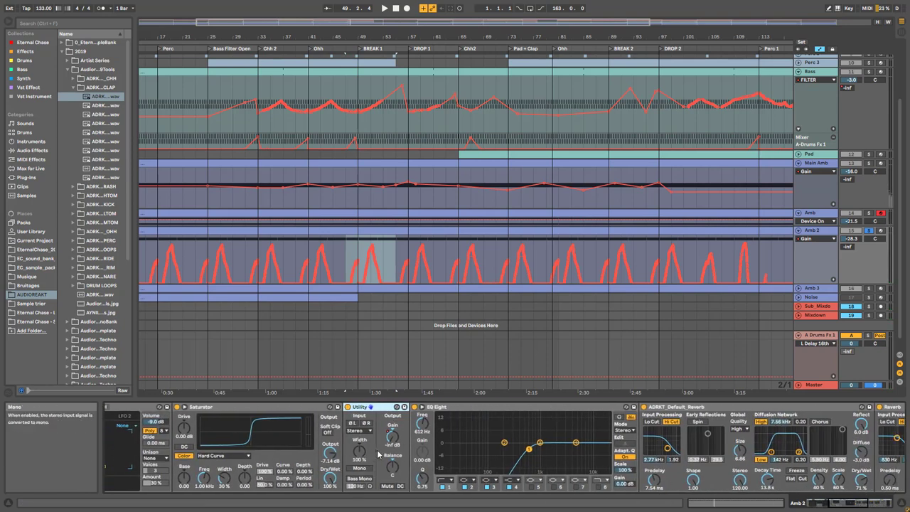
click(866, 503)
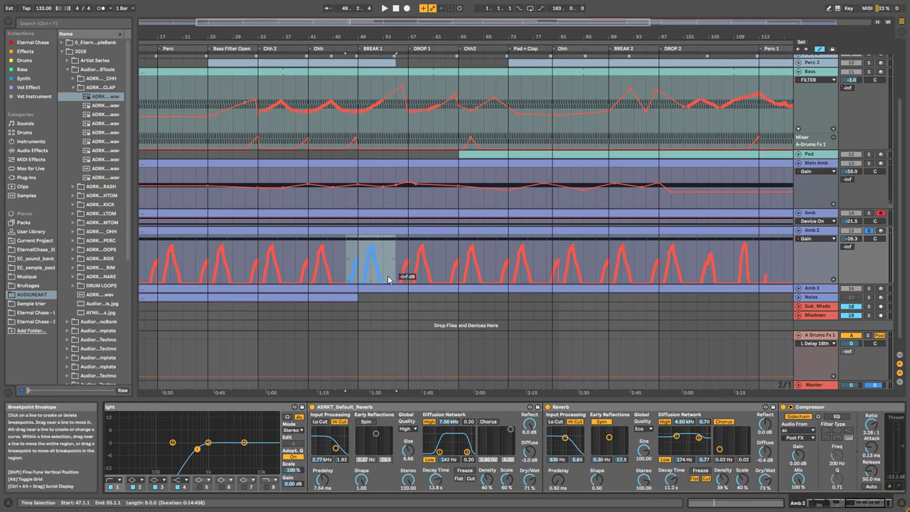
Replay Amb 2 from bar 47, and compare it with the full unsoloed mix from bar 23
click(367, 248)
key(space)
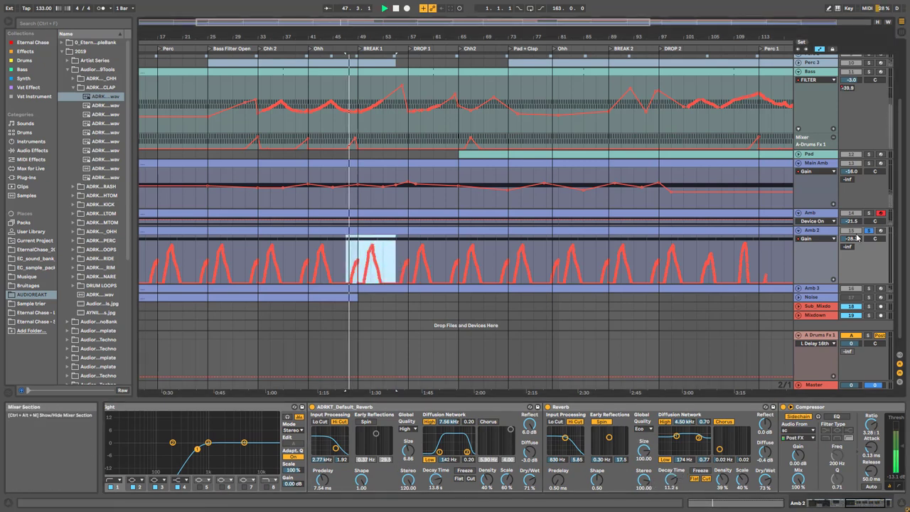
key(space)
click(197, 257)
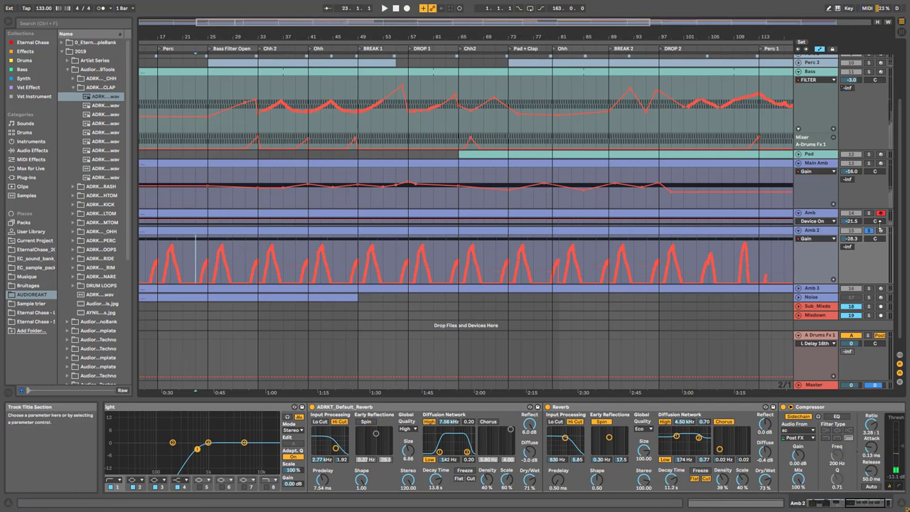
key(space)
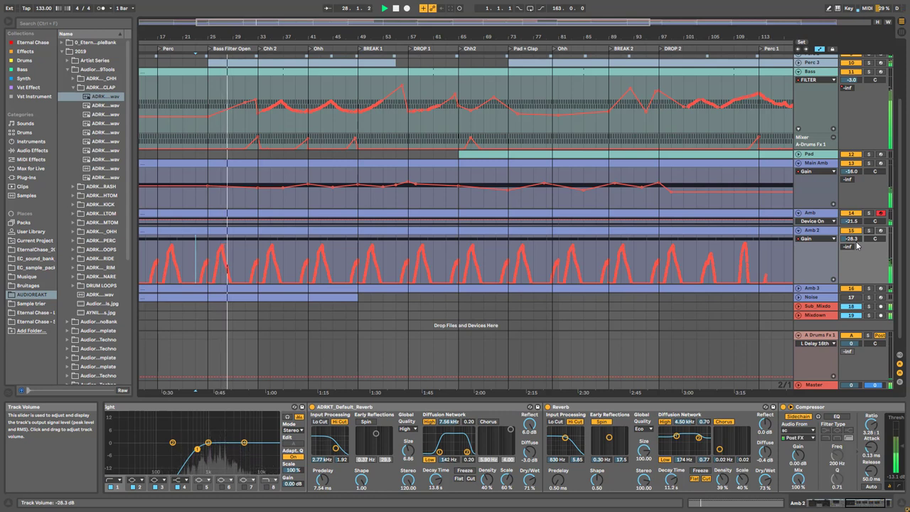
key(space)
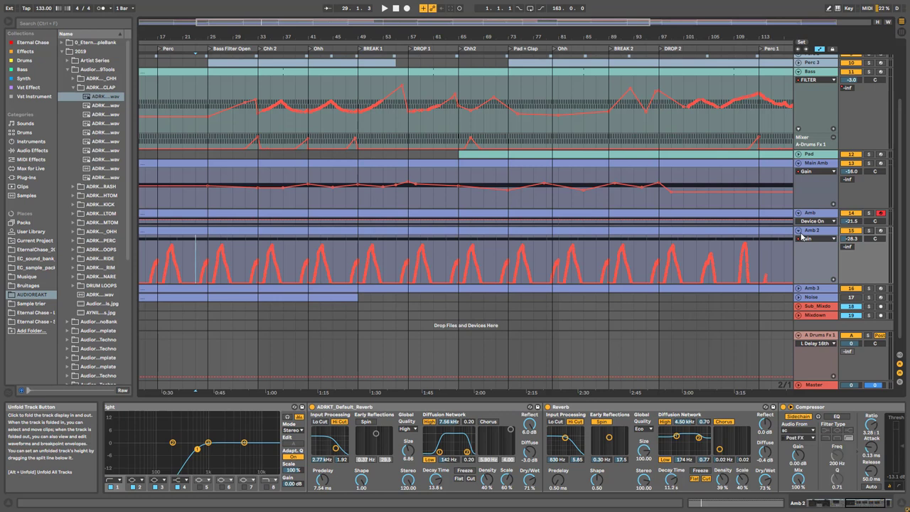
Fold all arrangement tracks and review the device chains on Mixdown and Master, hiding the Master rack's devices
alt+click(798, 73)
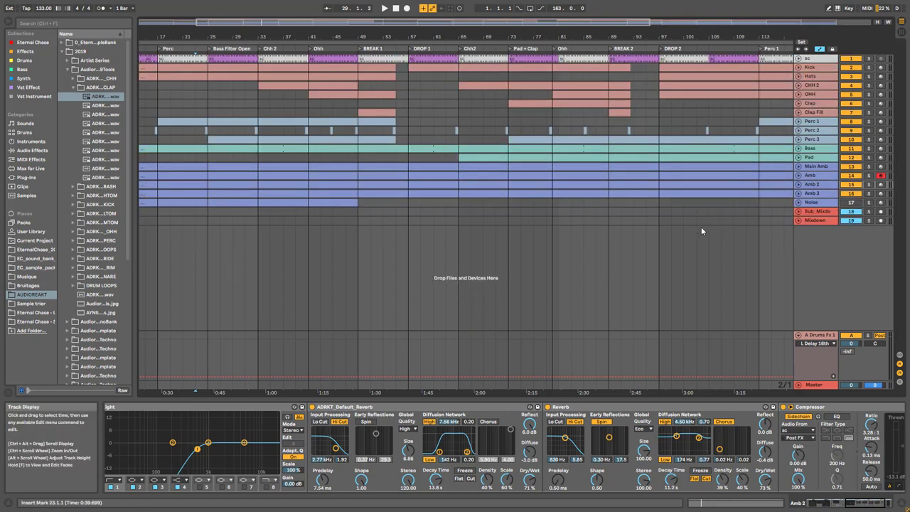
click(819, 220)
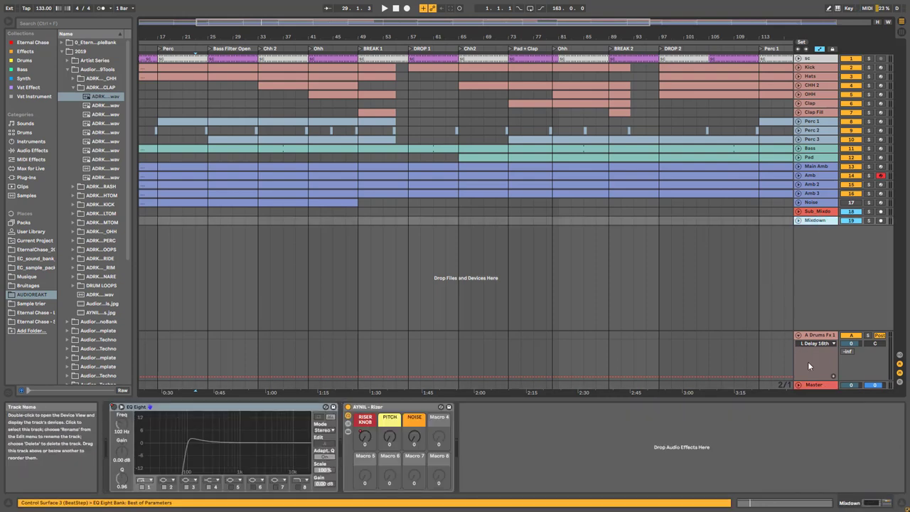
click(810, 385)
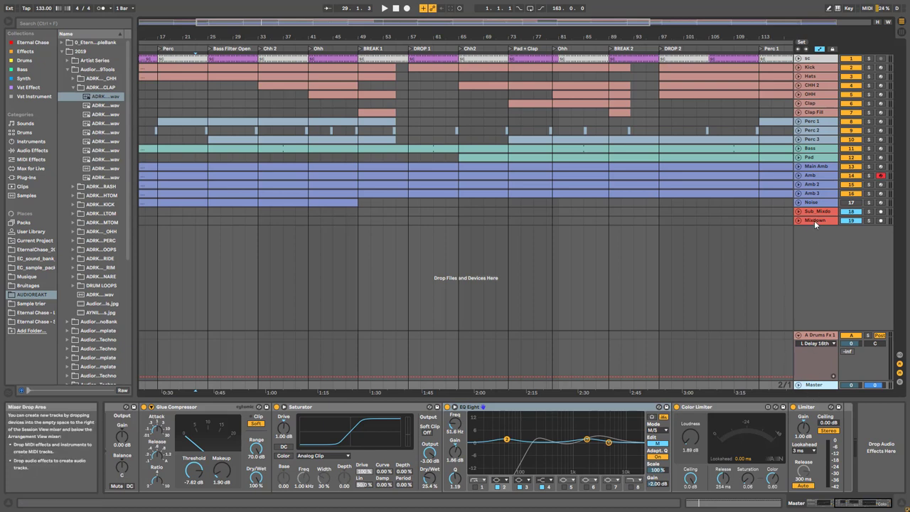
click(852, 502)
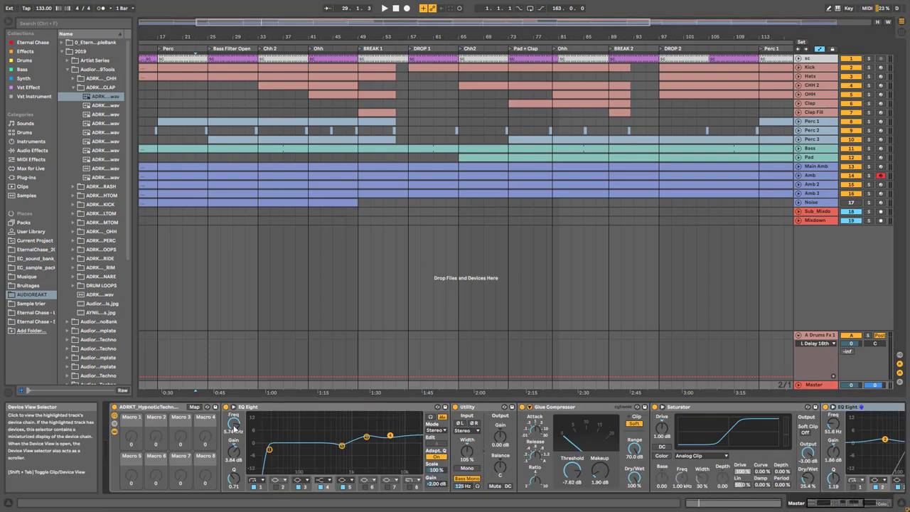
click(691, 239)
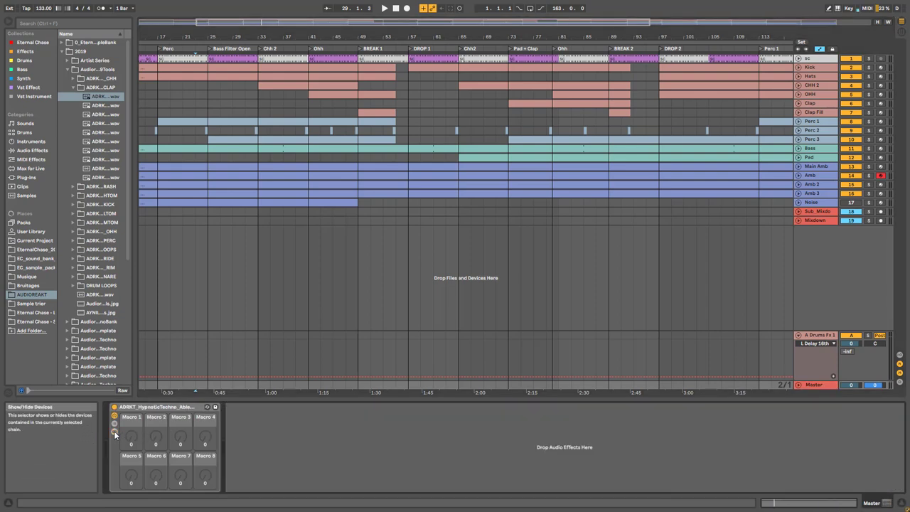
Show the tracks' In/Out section, check Amb 3's output routing to the sub mixdown, and fold Amb 3 again
click(828, 220)
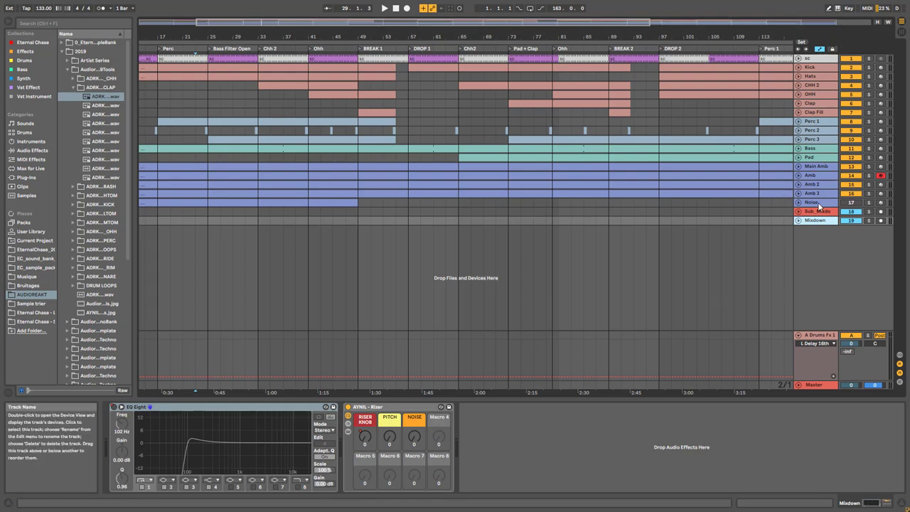
drag(806, 199, 809, 247)
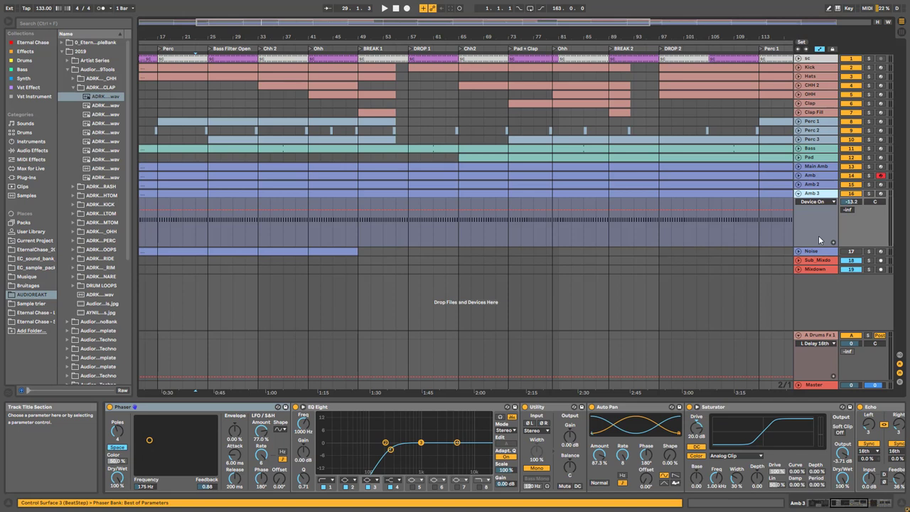
key(ctrl+alt+i)
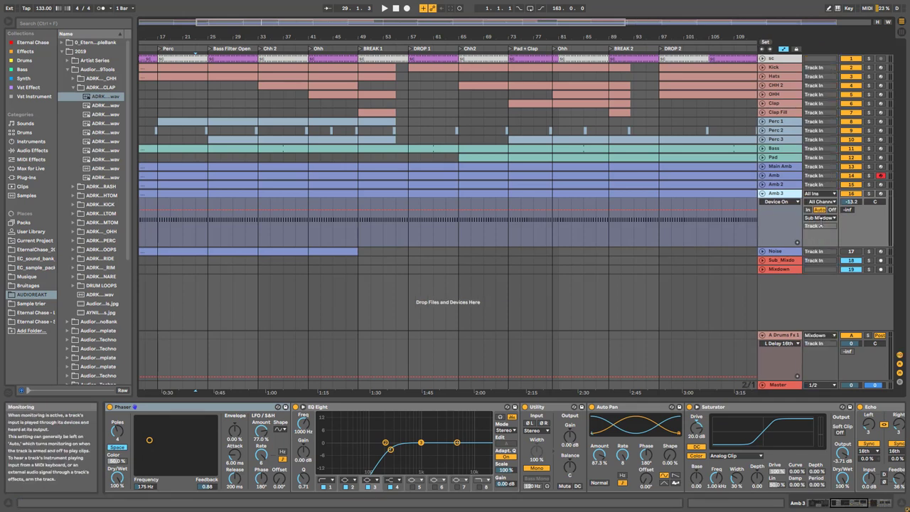
click(822, 218)
click(824, 223)
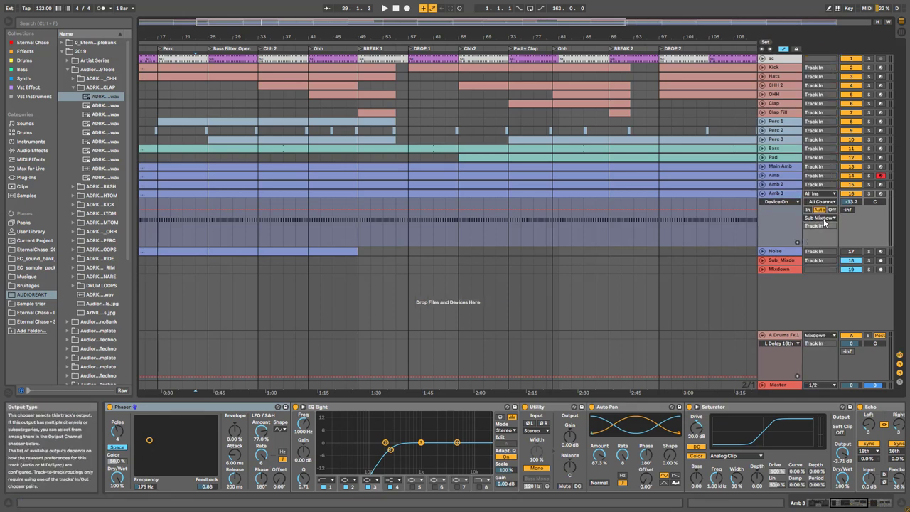
click(761, 192)
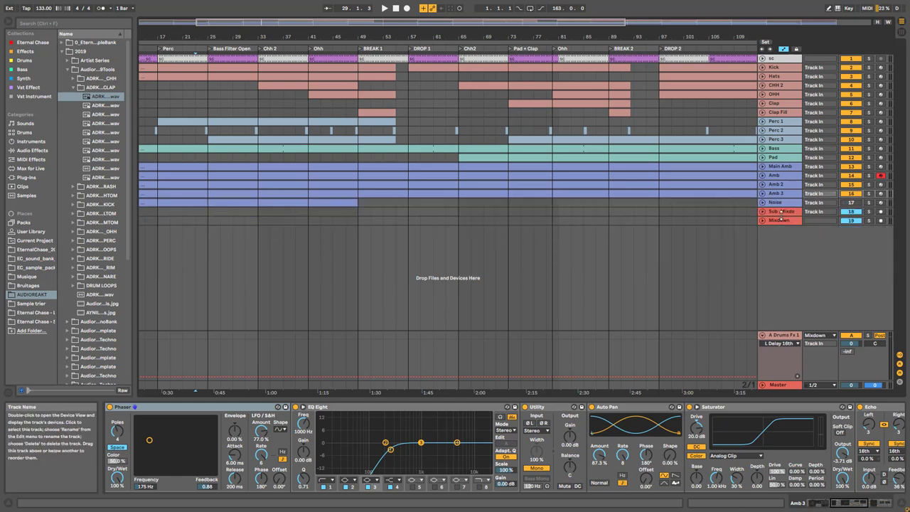
Unfold Sub_Mixdown and examine its A-Drums Fx 1 send automation, placing the insert marker at bar 53
click(781, 212)
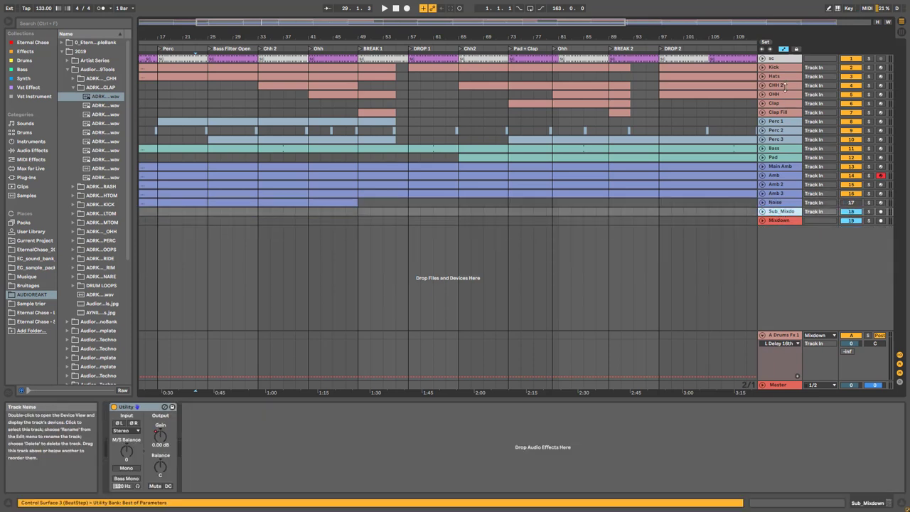
click(761, 211)
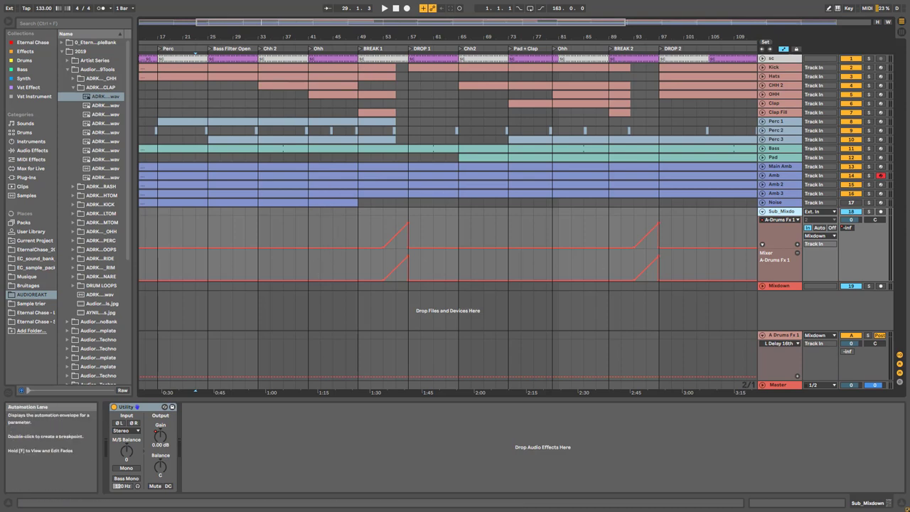
click(384, 229)
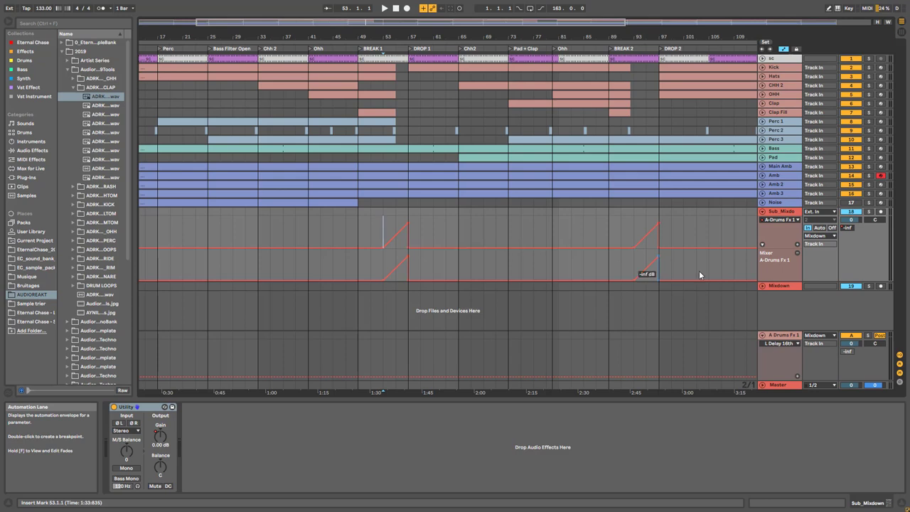
Compare Mixdown's EQ Eight and AYNIL - Rizer rack with the delay and reverb on the A Drums Fx 1 return
click(773, 286)
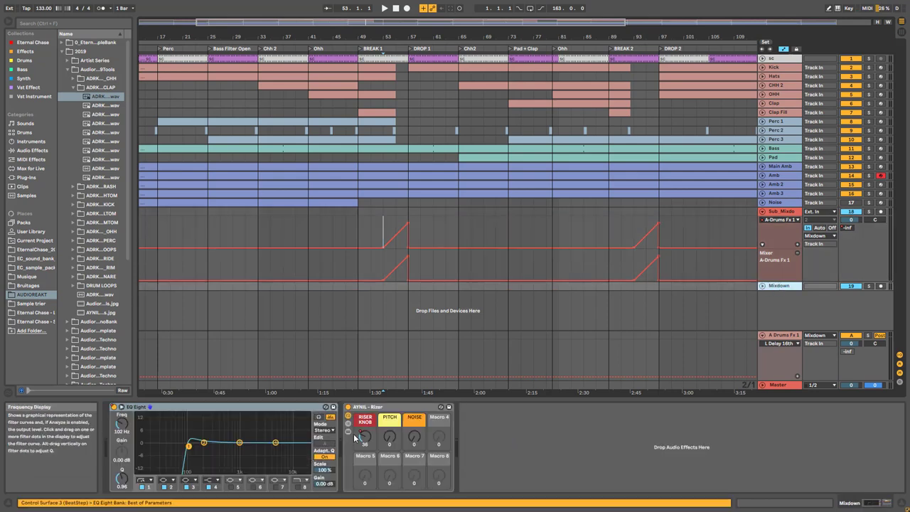
mouse_move(363, 443)
mouse_down()
mouse_move(363, 435)
mouse_move(361, 444)
mouse_up()
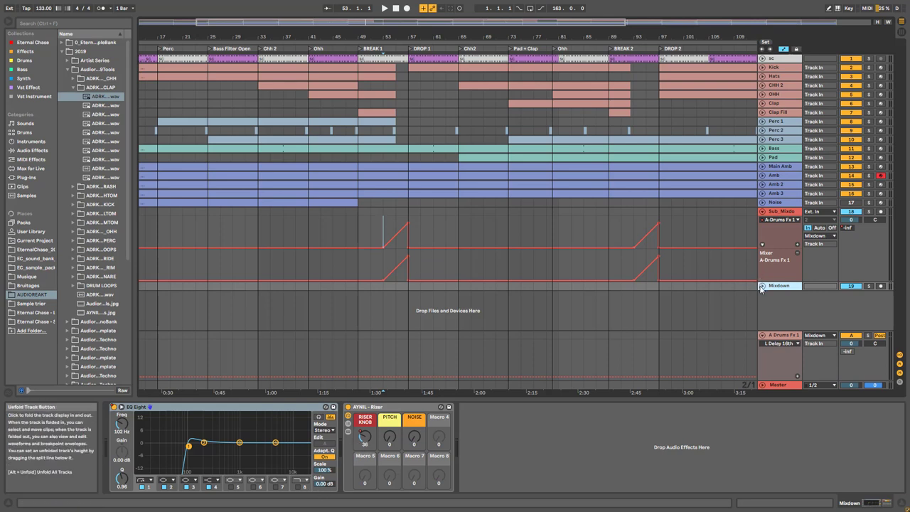
click(786, 339)
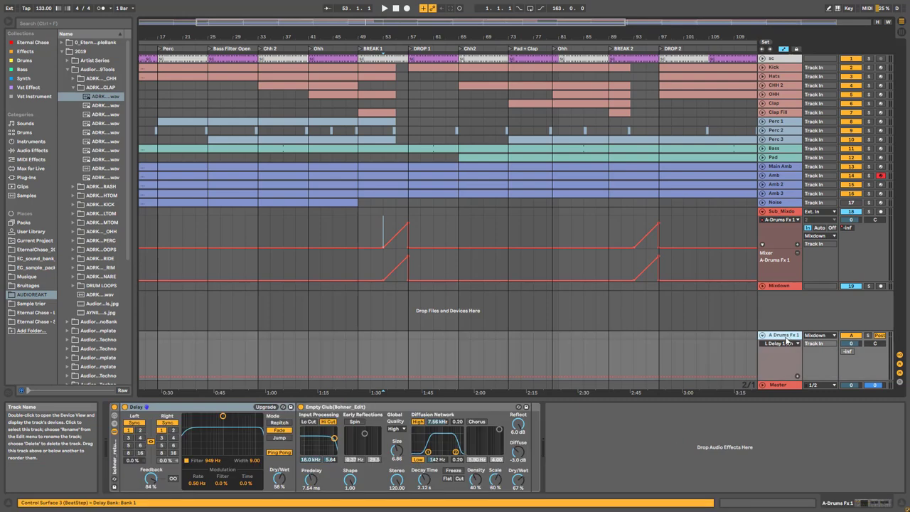
click(782, 287)
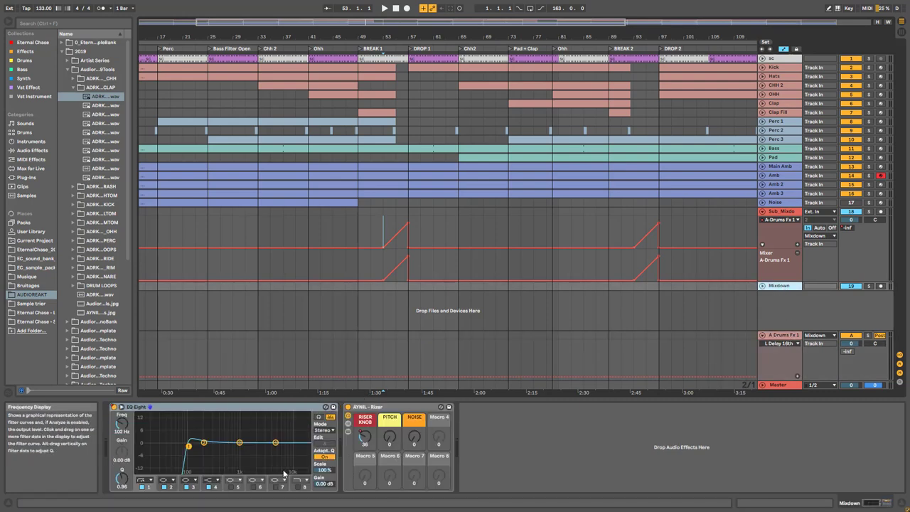
Examine Mixdown's RISER KNOB automation against Sub_Mixdown's send ramps, and fold all tracks and the A Drums Fx 1 return
click(787, 213)
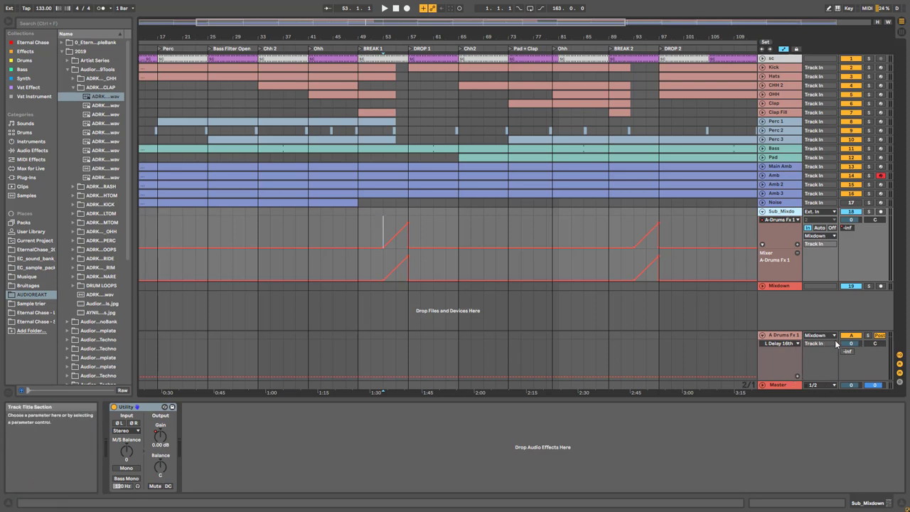
click(762, 286)
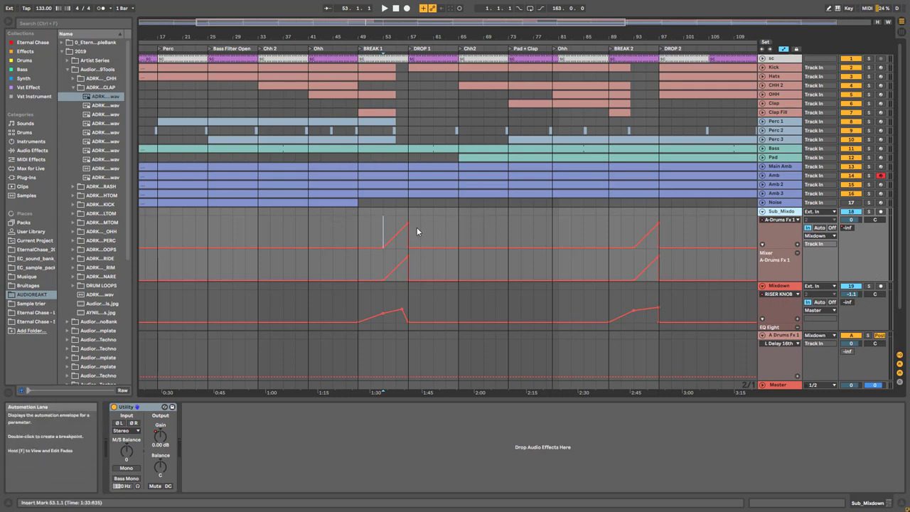
click(644, 327)
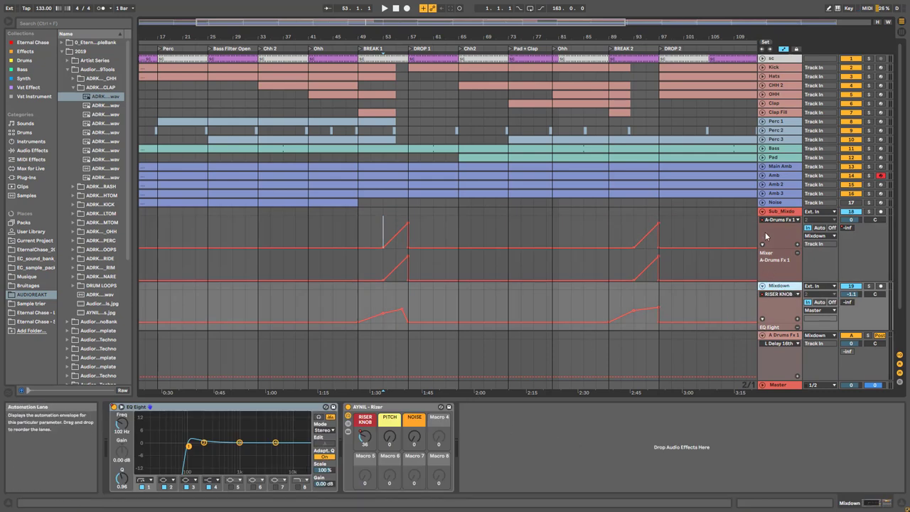
alt+click(762, 211)
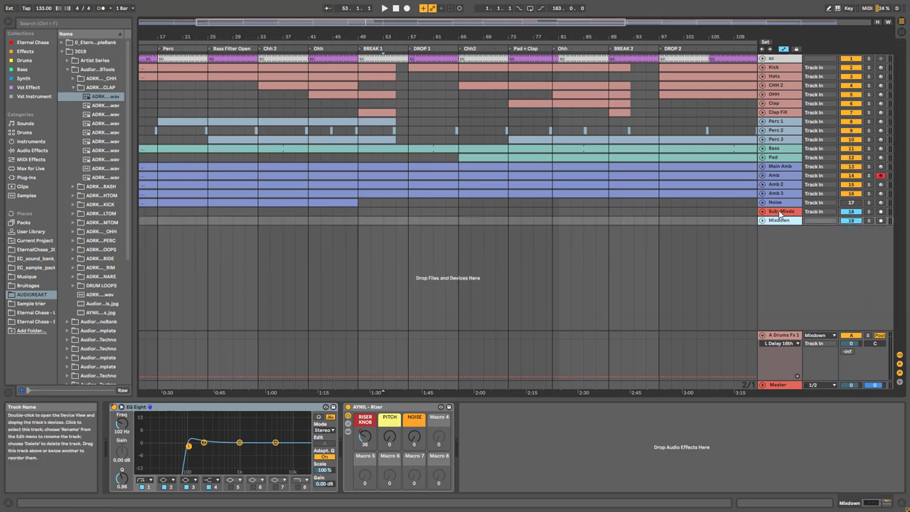
click(761, 334)
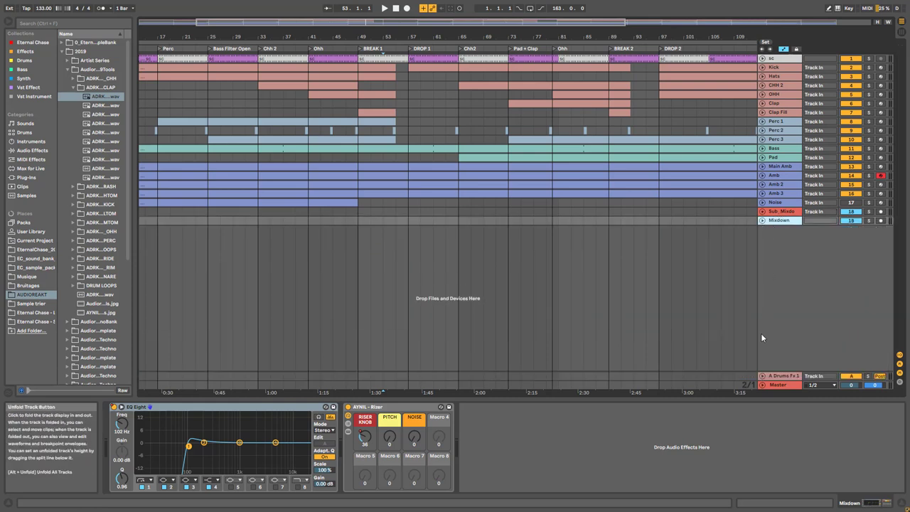
Audition the transition into DROP 1 from bar 55 with Mixdown's devices displayed
click(396, 220)
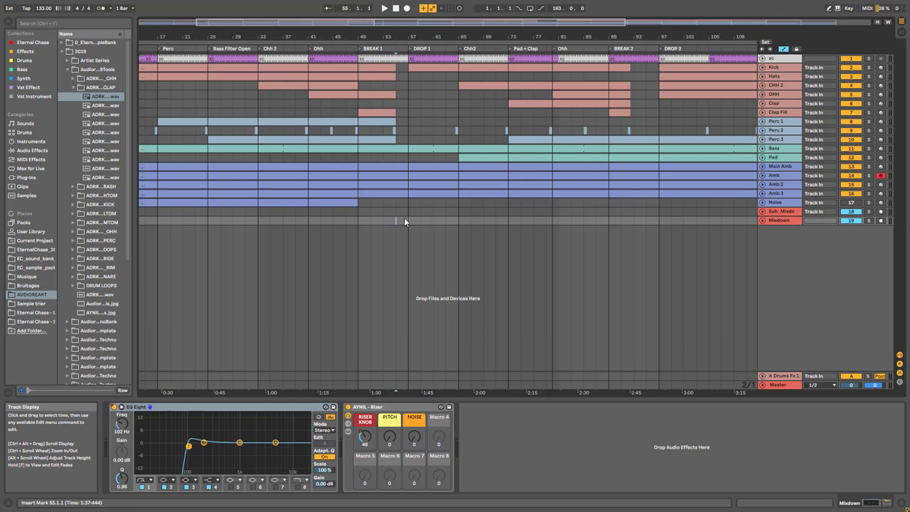
key(space)
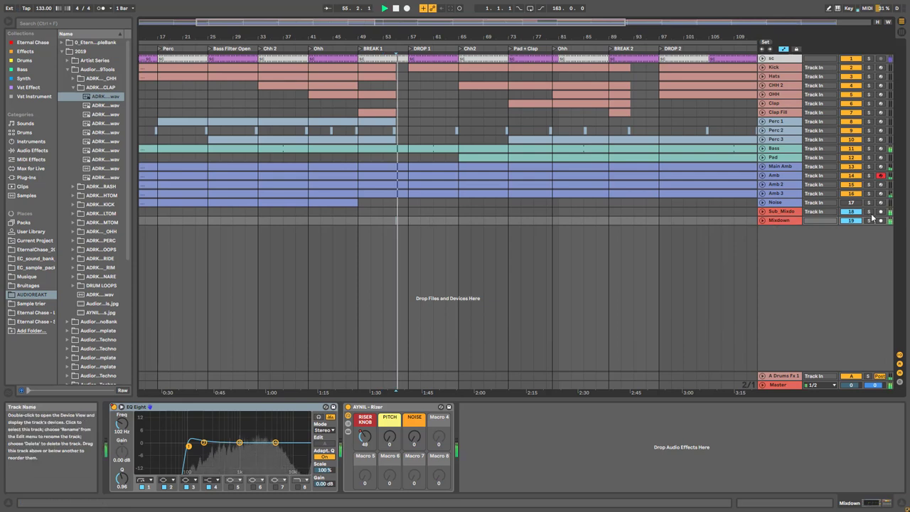
key(space)
click(786, 220)
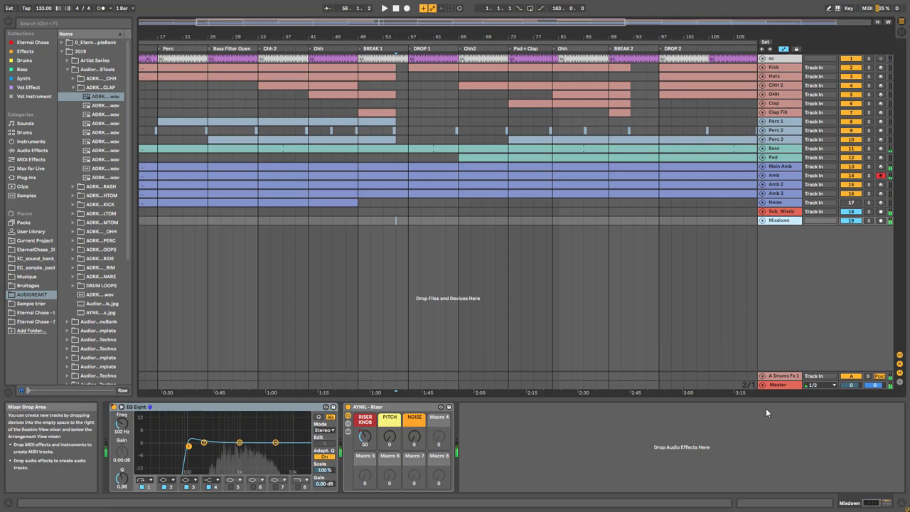
Unfold Hats, examine the EQ Eight, Reverb and Drum Buss following its CHH sample, and fold the track again
click(780, 73)
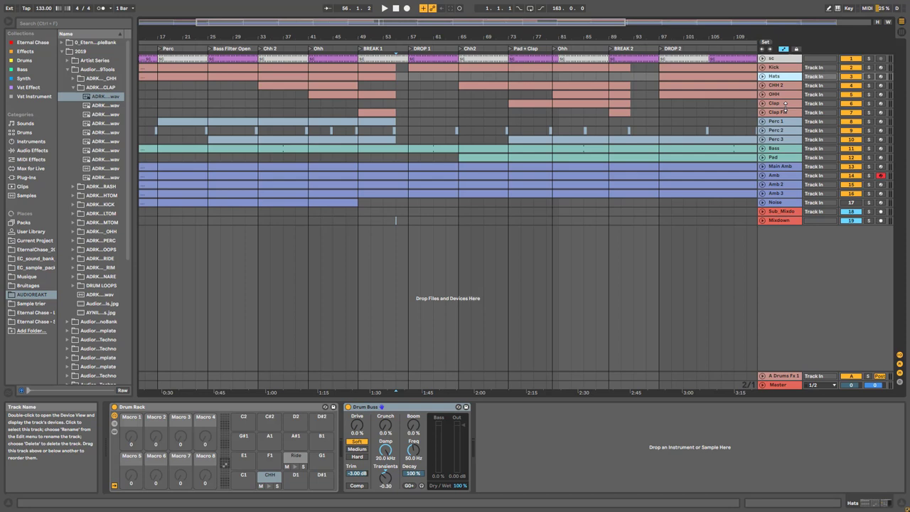
click(762, 76)
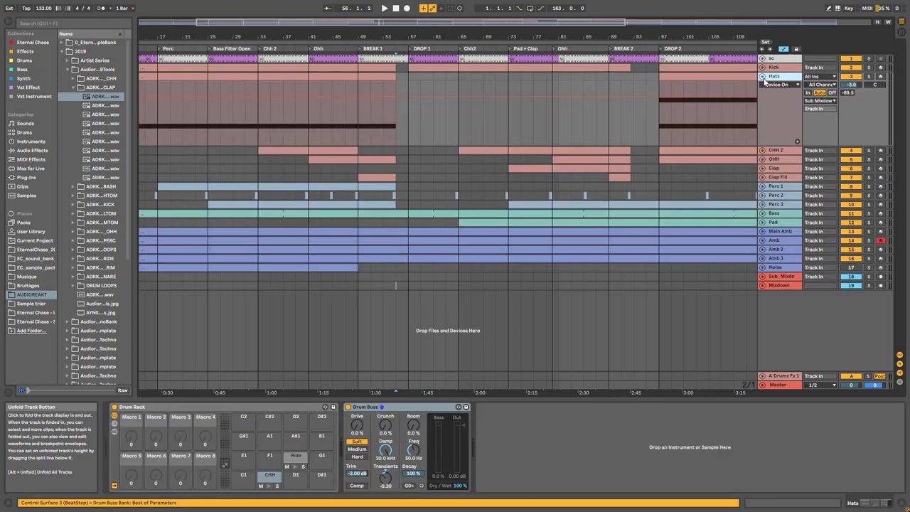
click(262, 480)
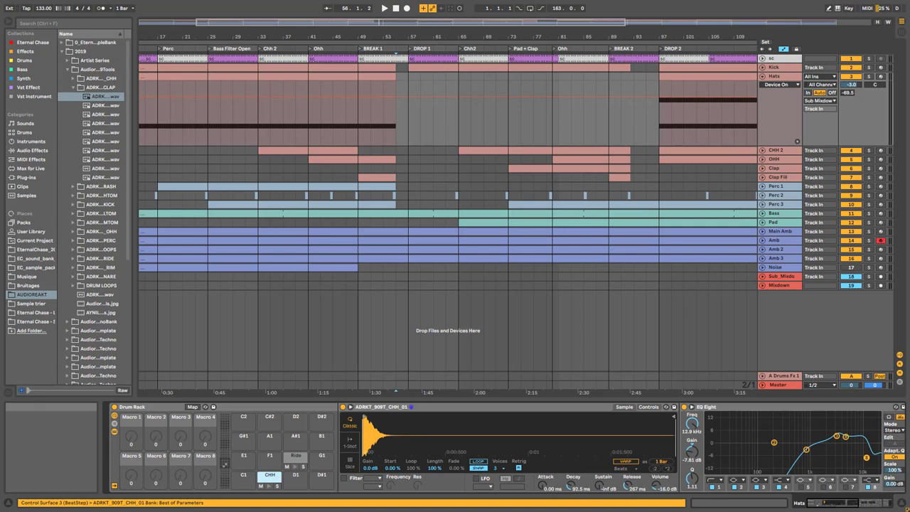
drag(838, 505, 880, 504)
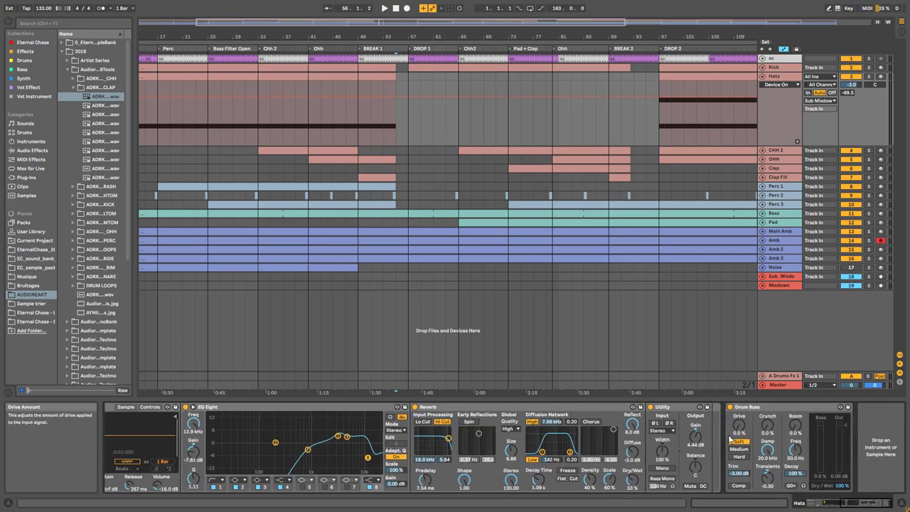
click(492, 408)
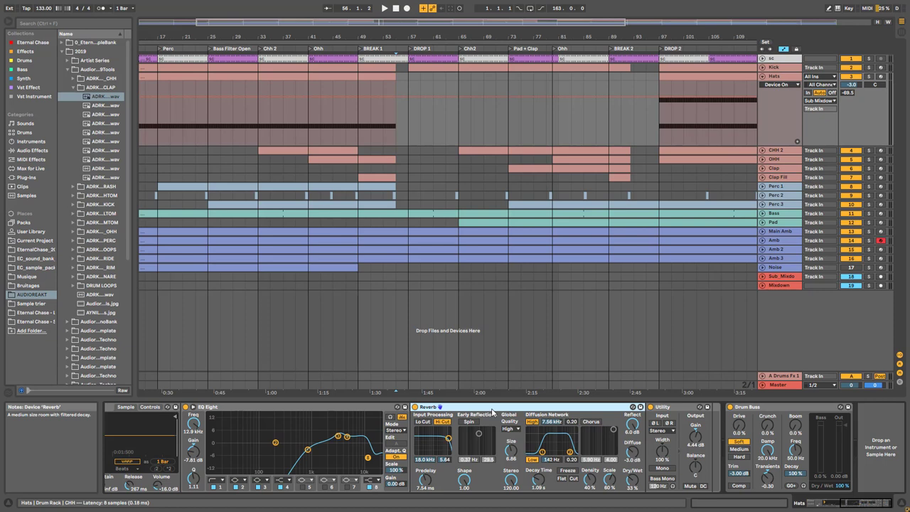
click(762, 76)
click(773, 77)
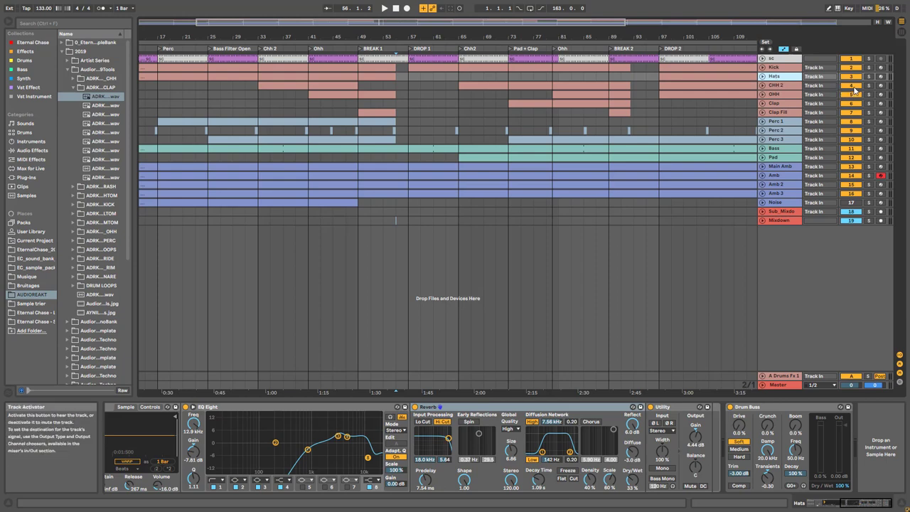
Compare the Bass track's devices with the Pad track's full chain from Operator through EQ Eight, Saturator, Reverb and Utility
click(781, 149)
click(785, 158)
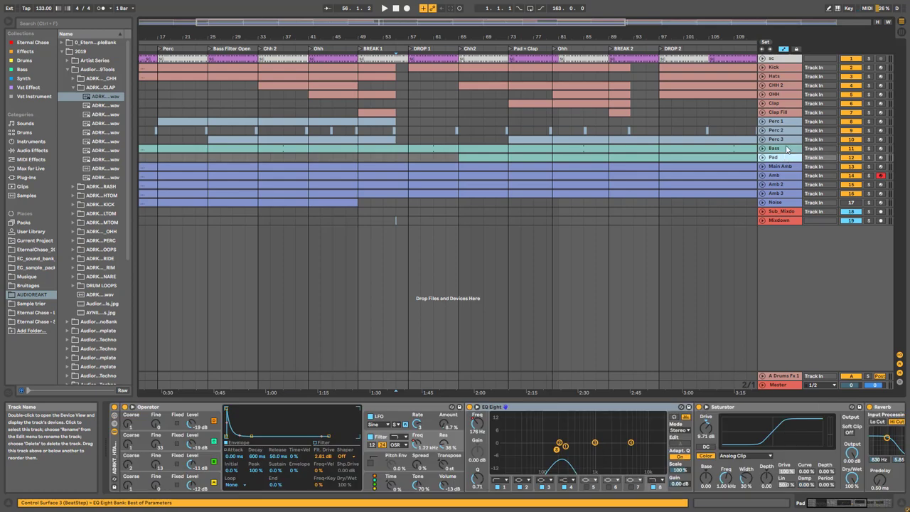
click(785, 150)
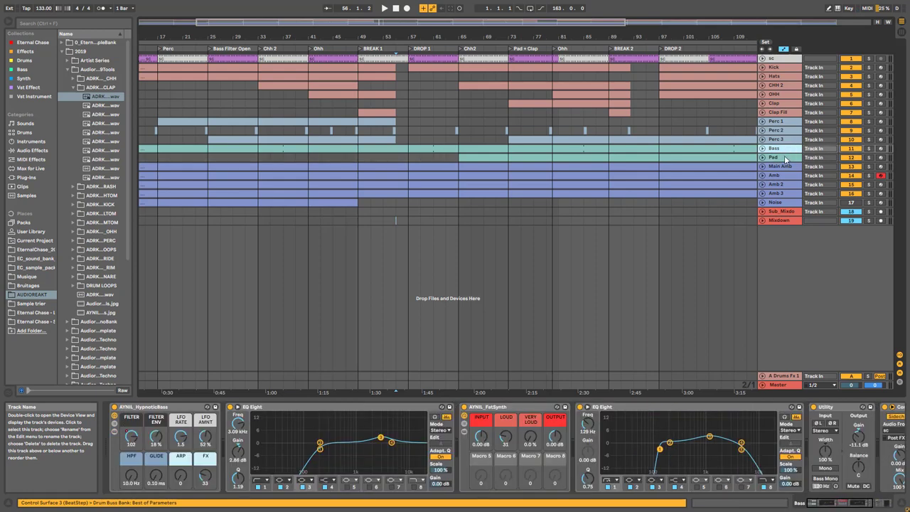
click(784, 158)
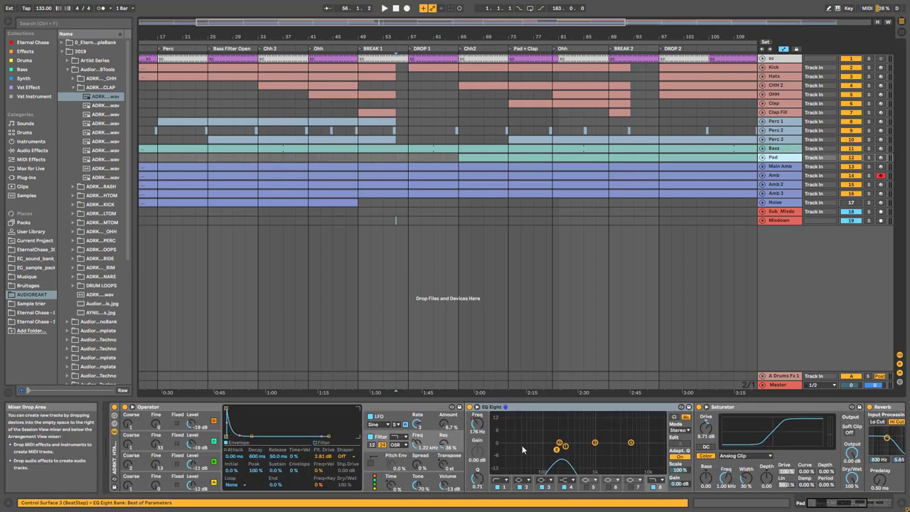
click(880, 500)
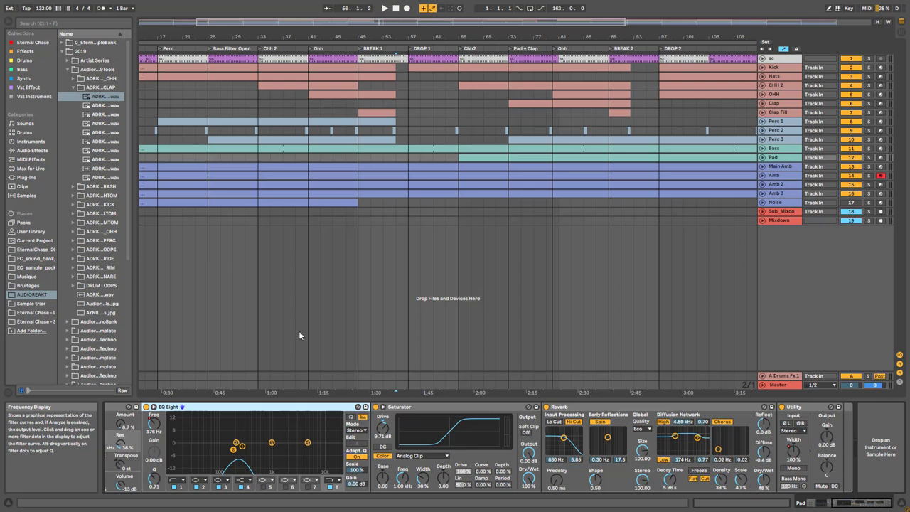
click(861, 503)
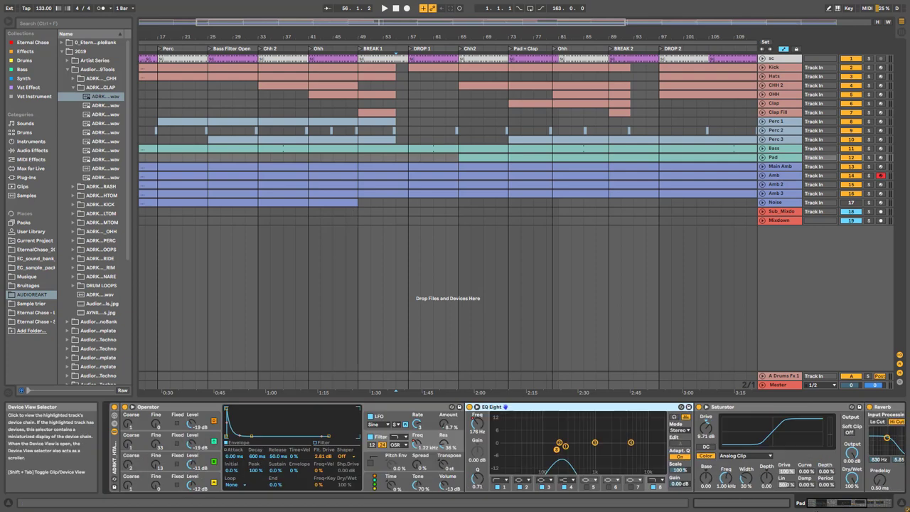
Check Clap Fill's reverb and compare it with the EQ Eight and Reverb settings on the Hats track
click(779, 114)
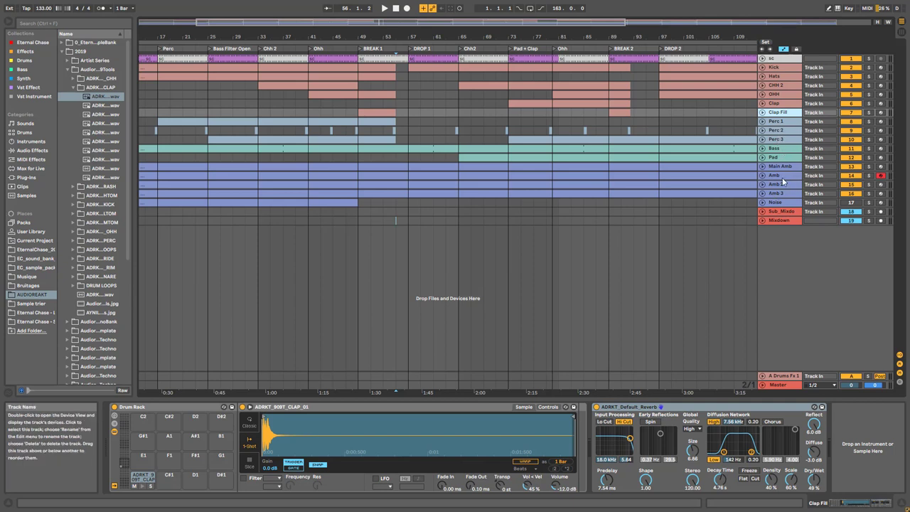
click(784, 78)
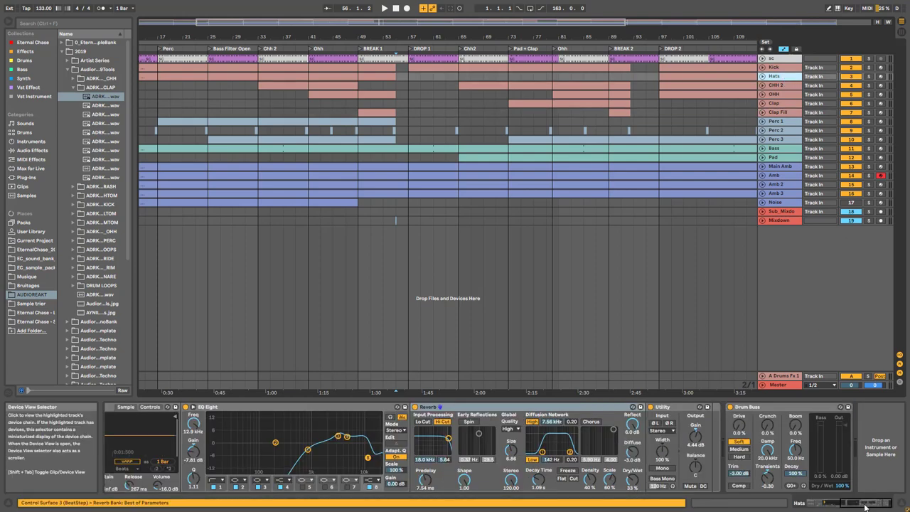
drag(865, 506, 860, 503)
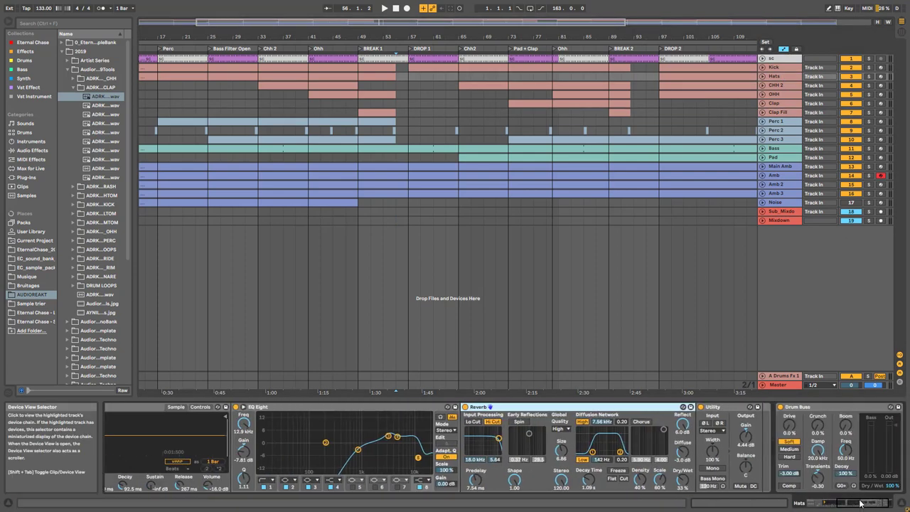
click(369, 409)
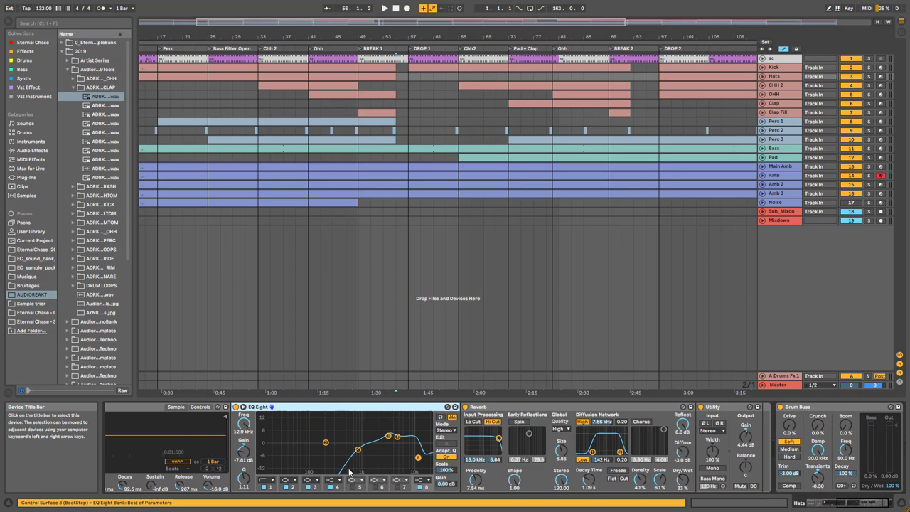
click(501, 412)
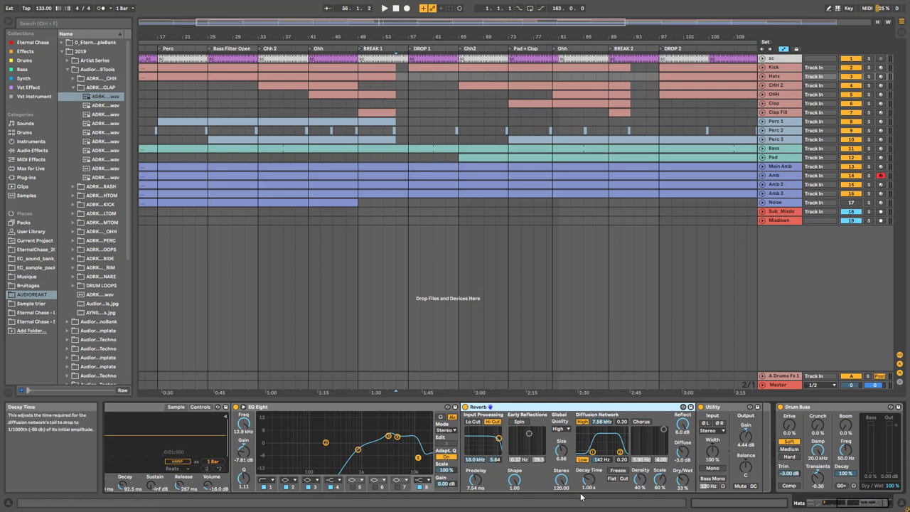
Show the devices inside Bass's AYNIL_HypnoticBass rack and examine its Arpeggiator, Operator, Delay and reverb
click(774, 151)
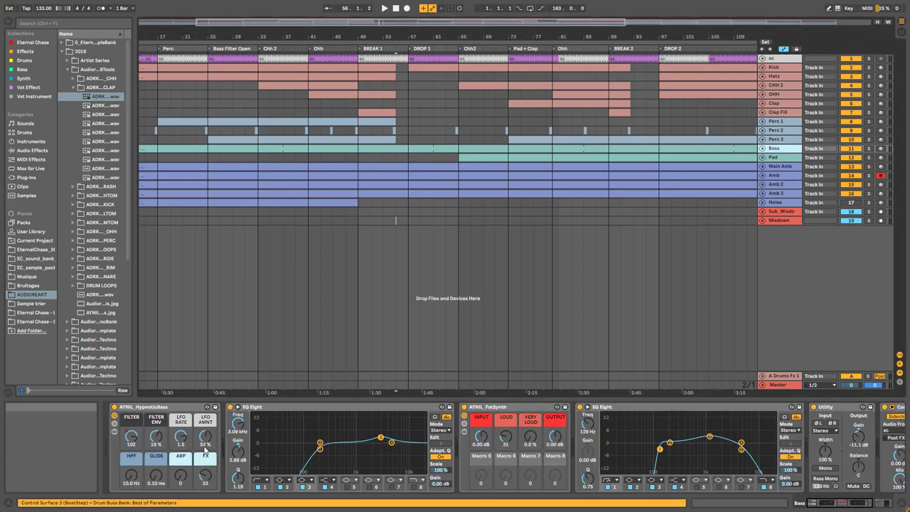
drag(853, 502, 821, 503)
click(116, 433)
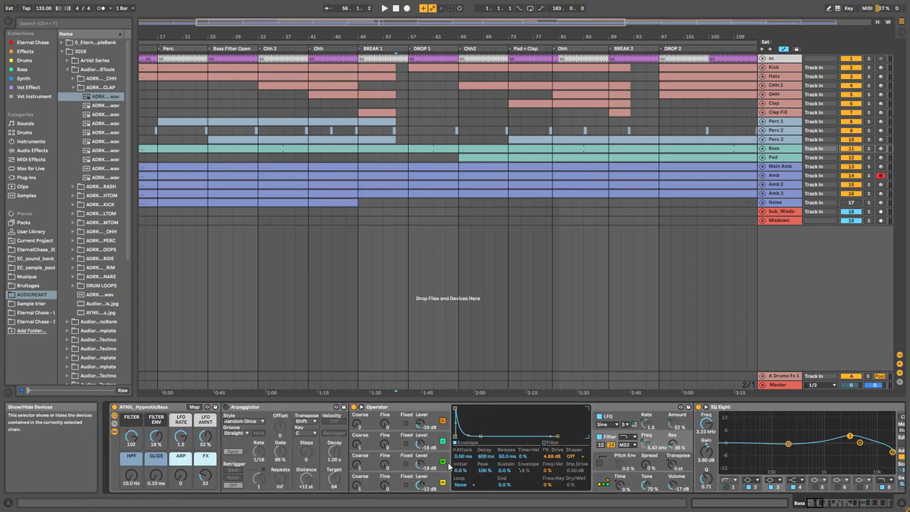
drag(821, 506, 872, 502)
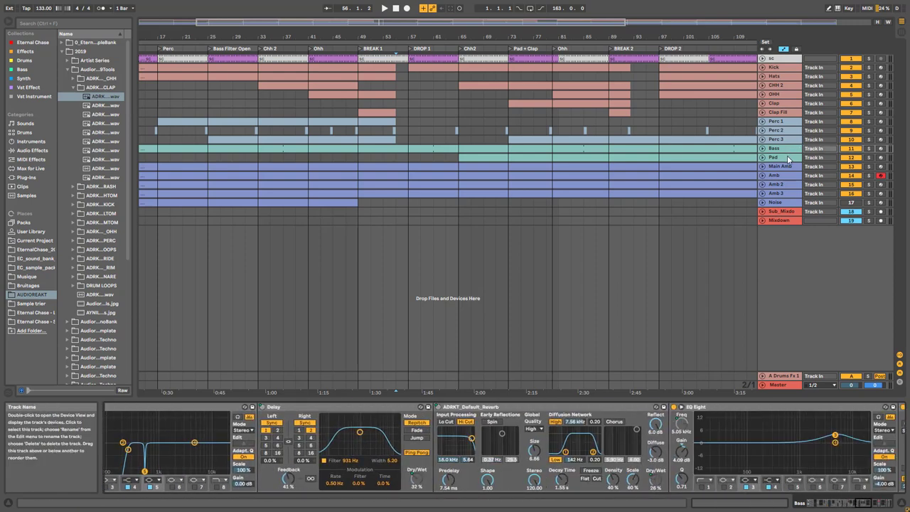
Examine the Saturator, EQ Eight and two reverbs in the Amb track's device chain
key(Down)
key(Down)
key(Down)
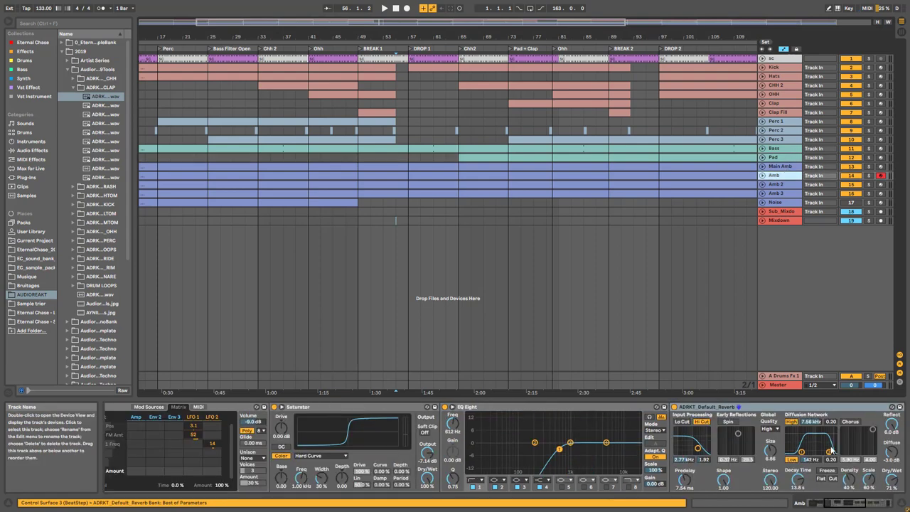
drag(815, 493, 833, 494)
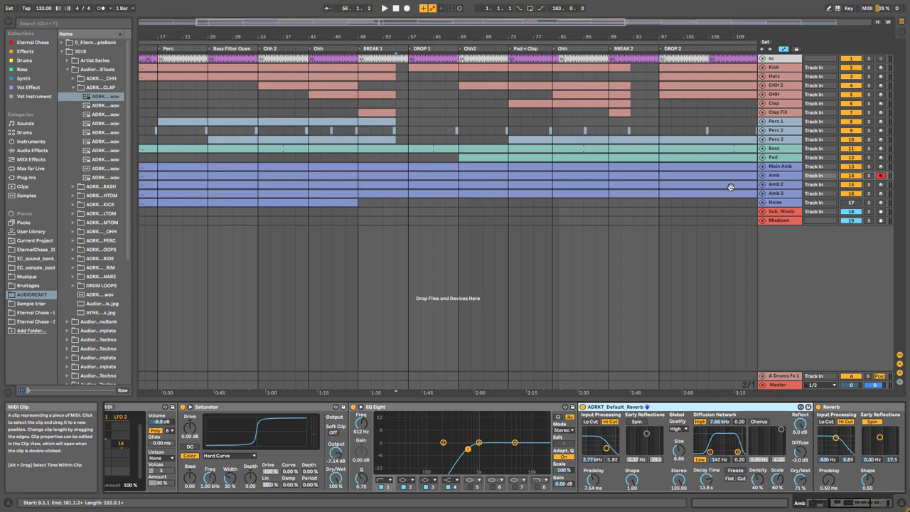
Compare the Reverb settings of CHH 2 and Hats, and inspect CHH 2's Saturator and EQ Eight
click(776, 86)
scroll(690, 487, right, 15)
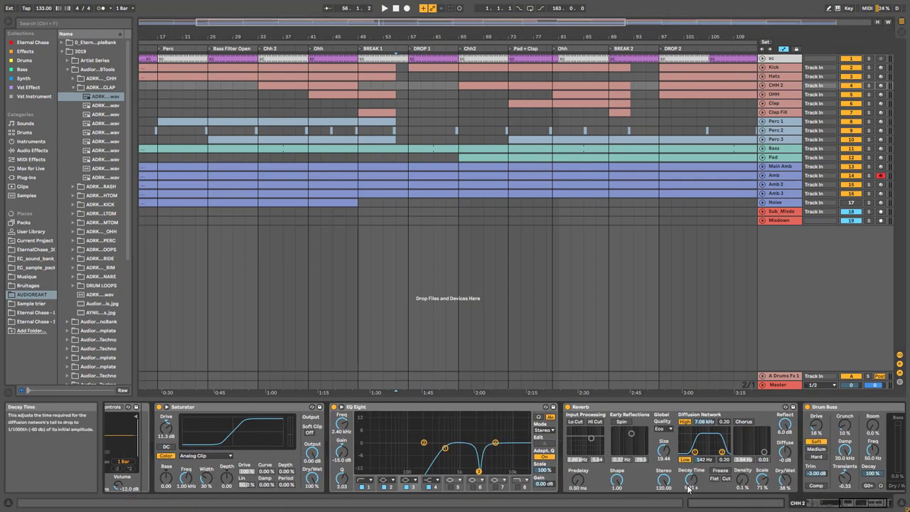
click(782, 77)
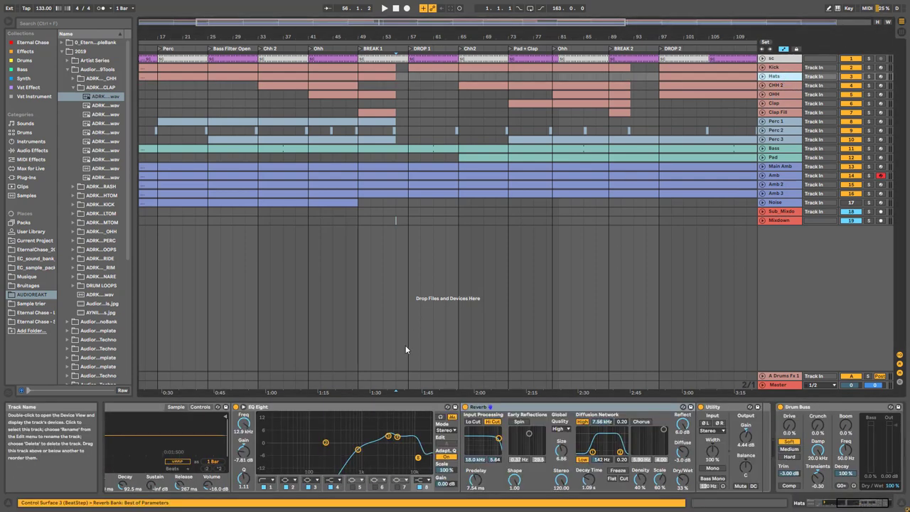
click(778, 86)
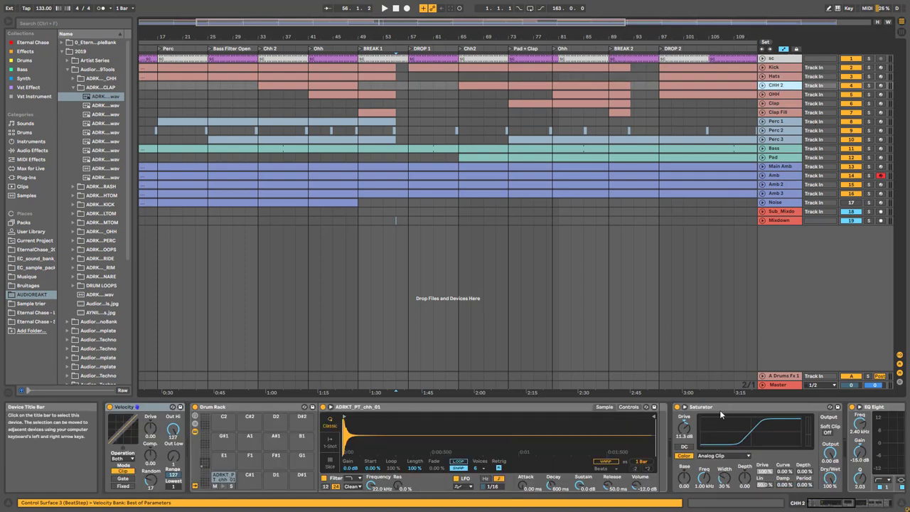
click(724, 456)
click(725, 456)
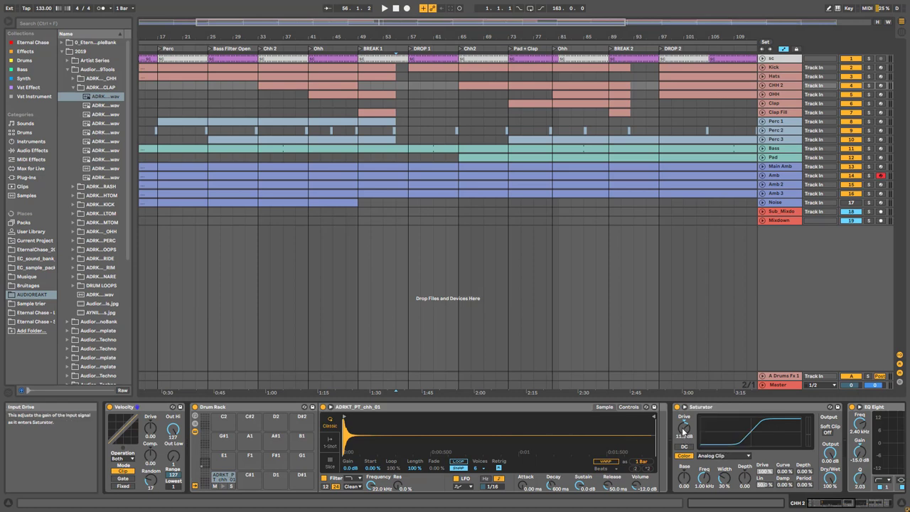
click(838, 503)
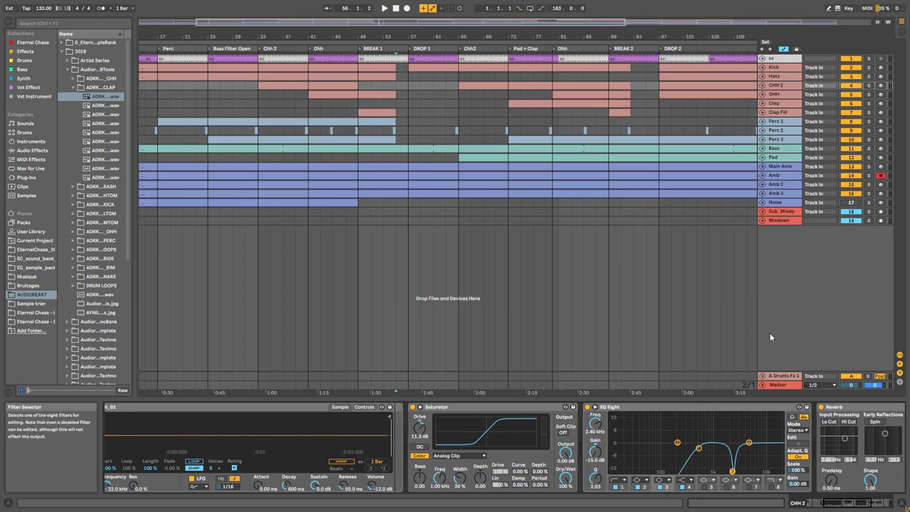
Solo CHH 2 and audition its EQ Eight with and without filter 3 from DROP 2, then review its Reverb and Drum Buss
click(867, 85)
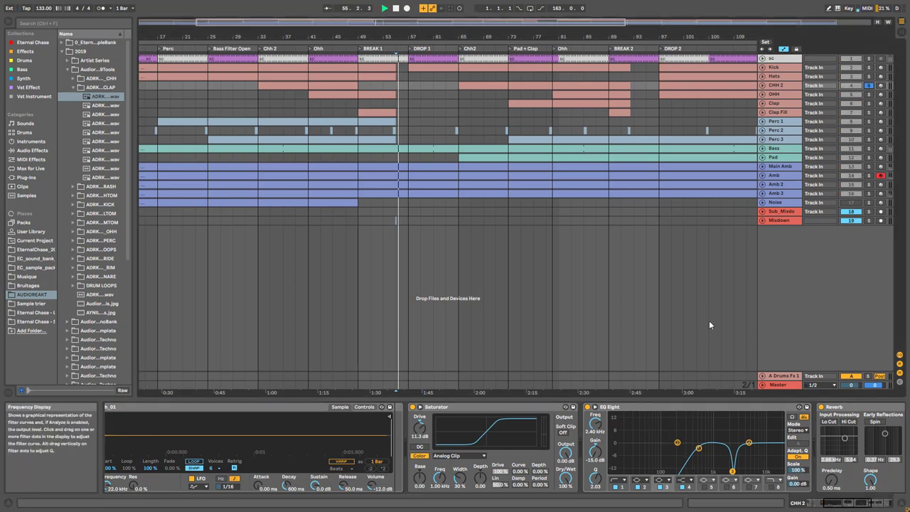
click(664, 48)
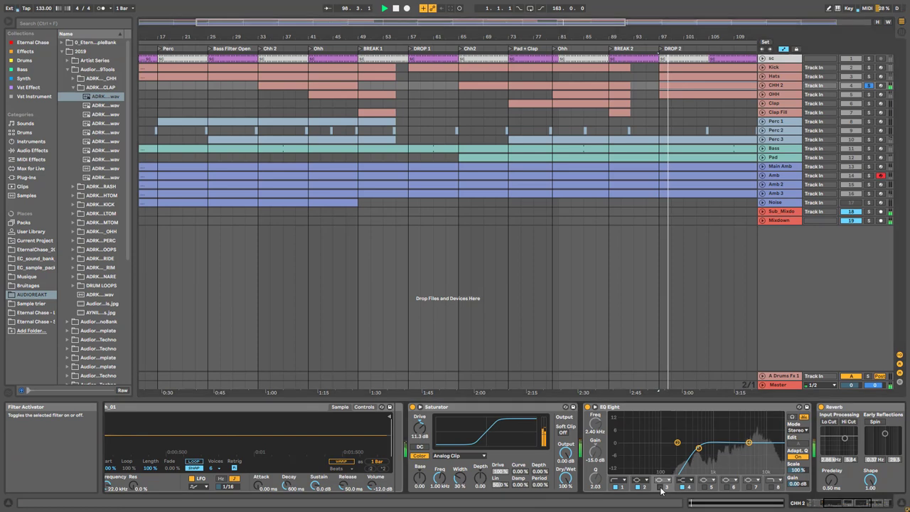
key(space)
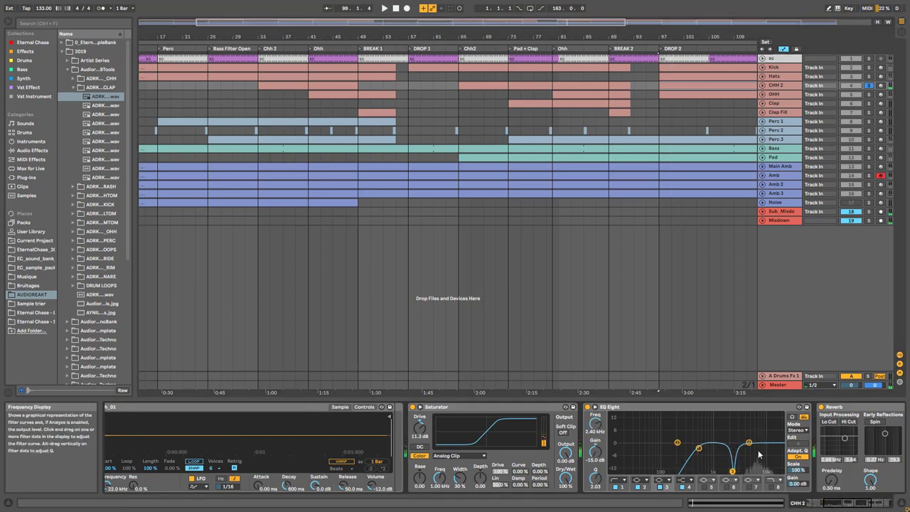
click(851, 502)
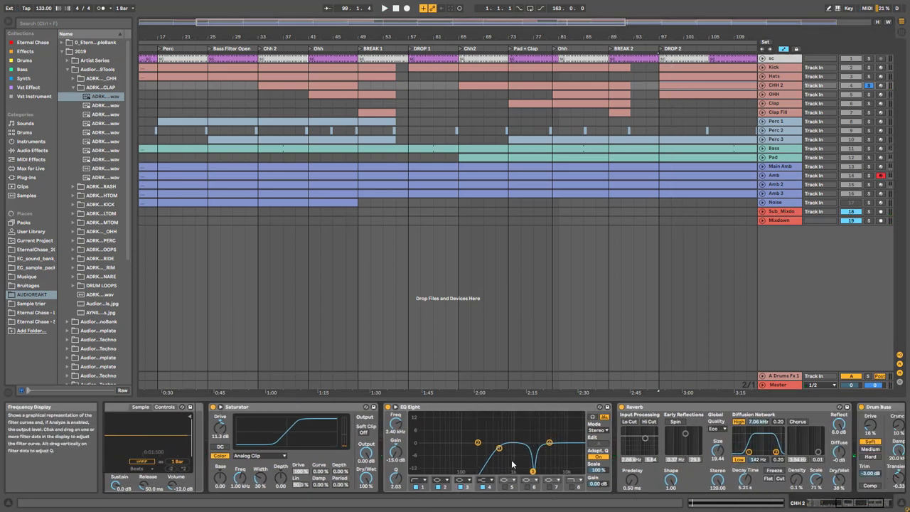
click(873, 503)
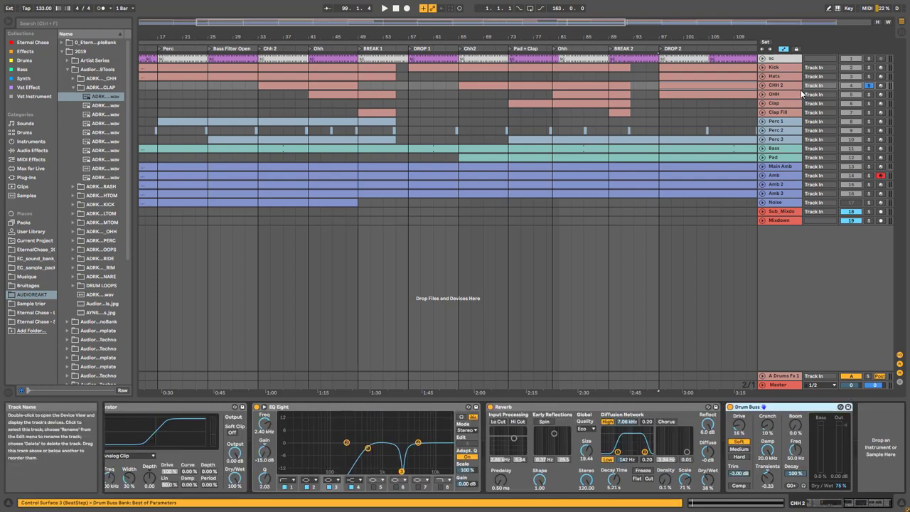
Solo Hats and audition it from DROP 2 with Drum Buss bypassed and active
click(774, 77)
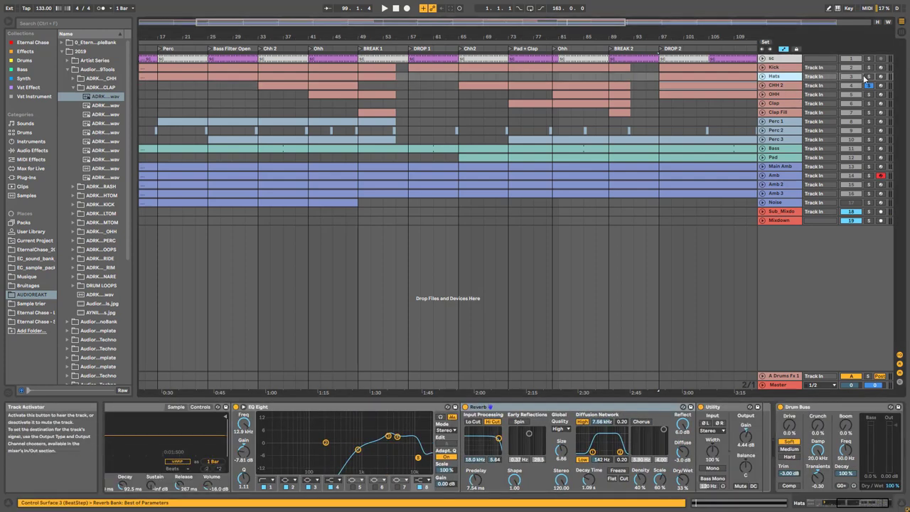
scroll(724, 414, down, 2)
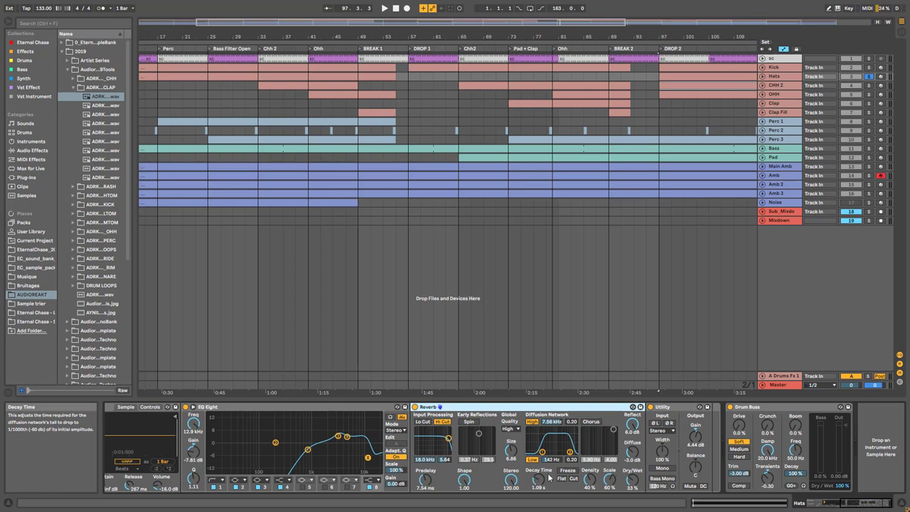
key(space)
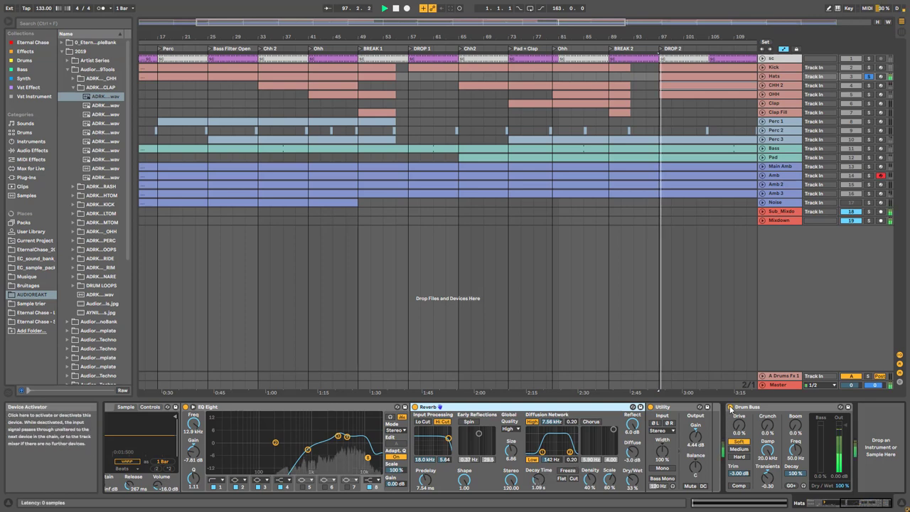
click(730, 408)
click(730, 408)
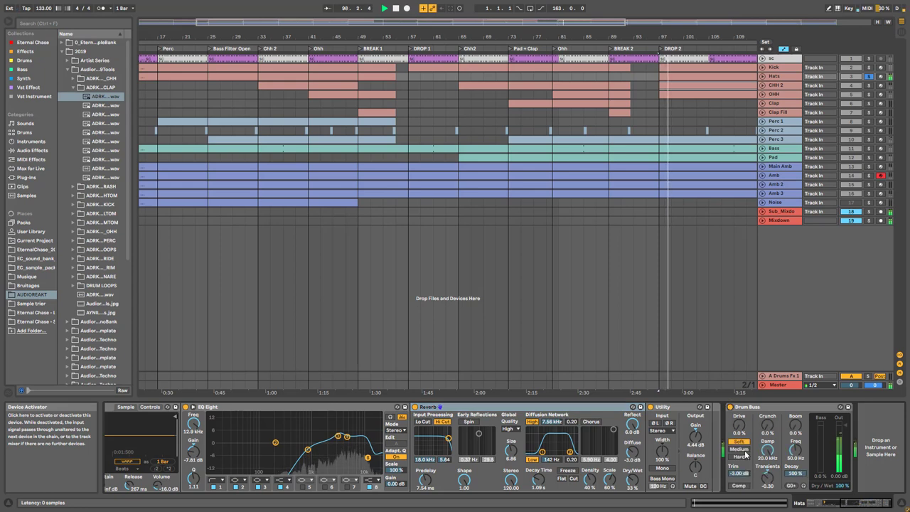
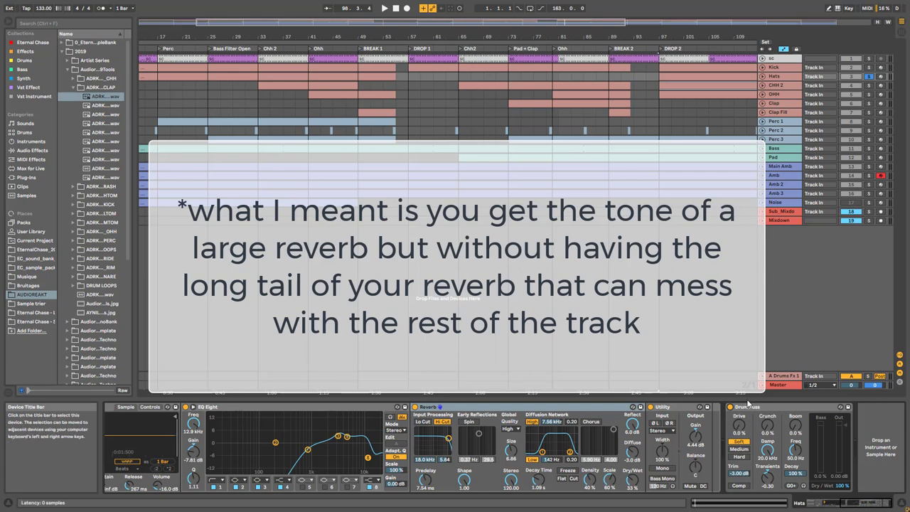
Solo Perc 1 and review its EQ Eight and Reverb, then inspect the device chain of Perc 3
click(868, 122)
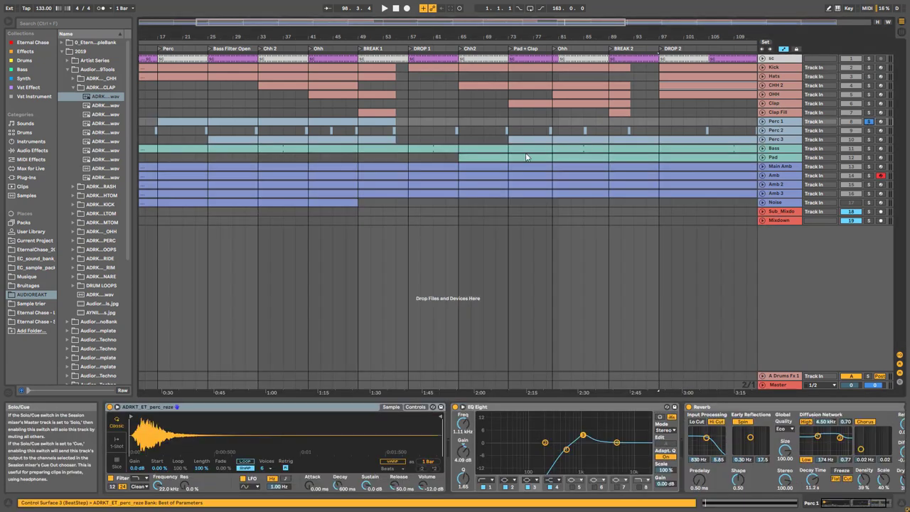
click(857, 504)
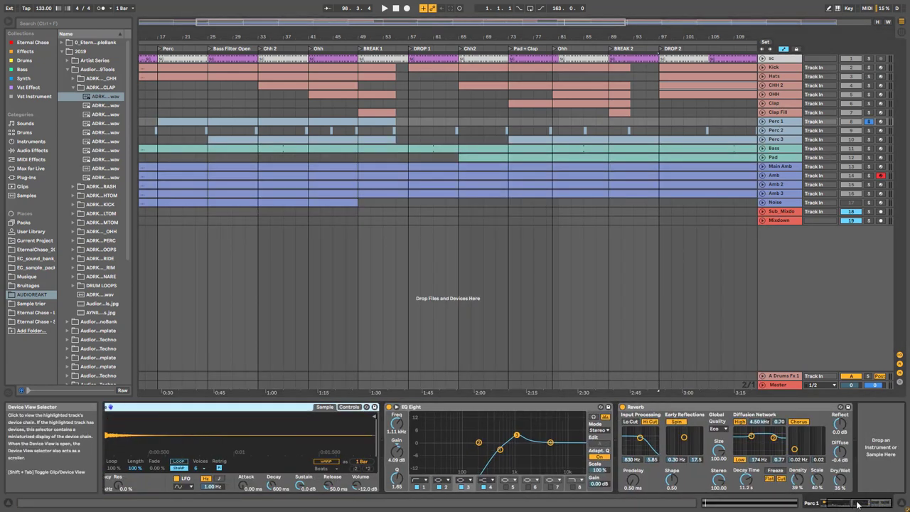
click(776, 140)
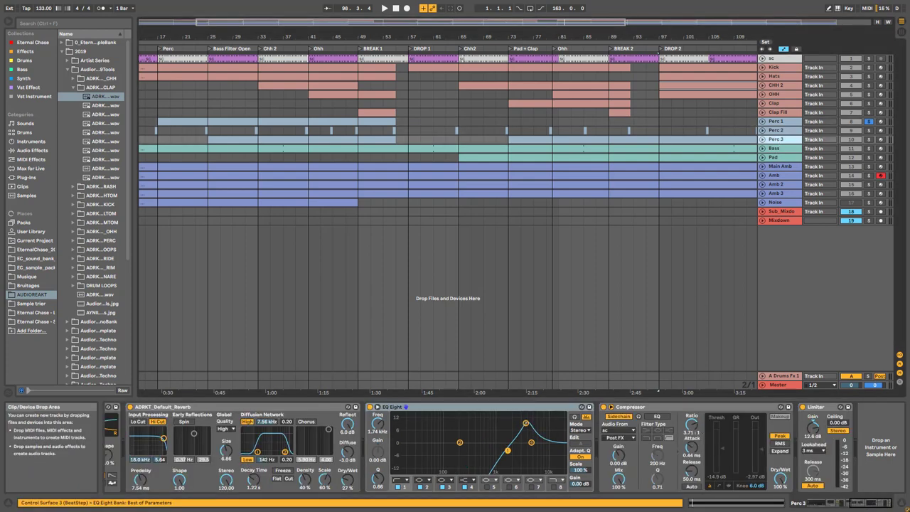
click(808, 502)
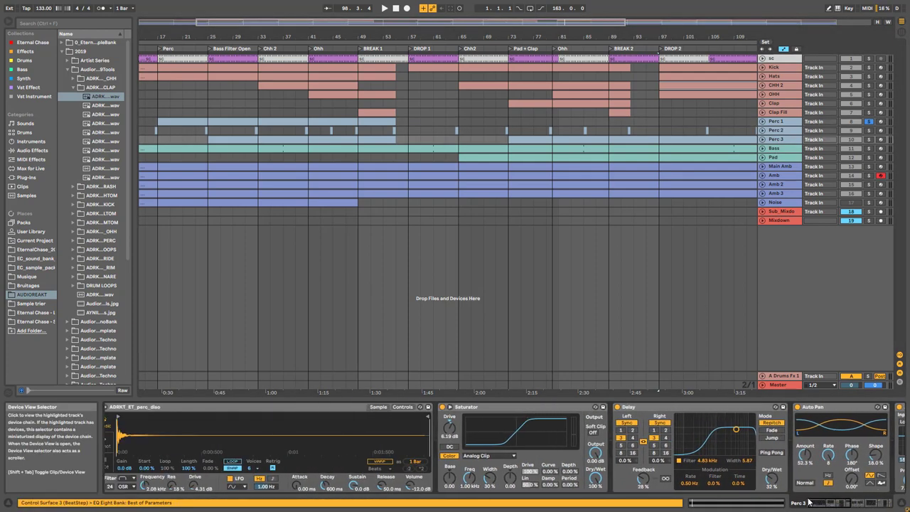
Examine the Pad track's device chain, from Operator through EQ Eight and Saturator to Reverb and Utility
click(775, 156)
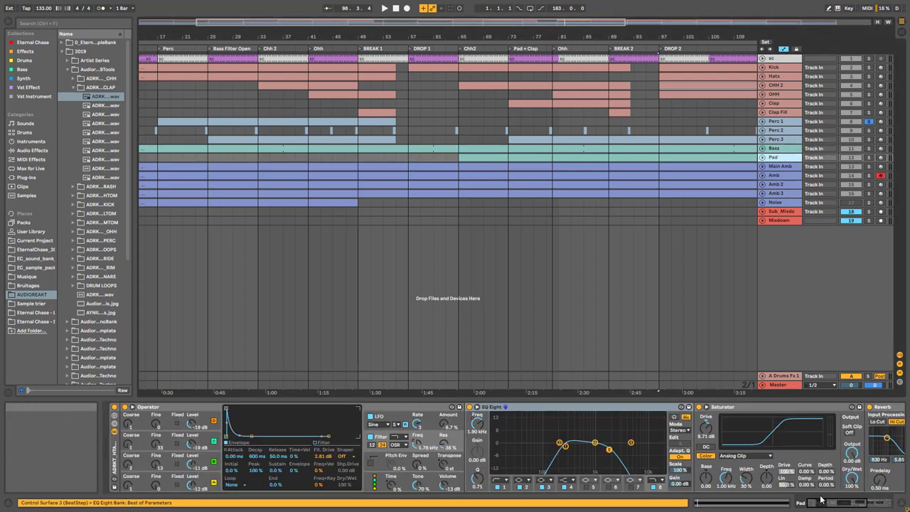
click(851, 501)
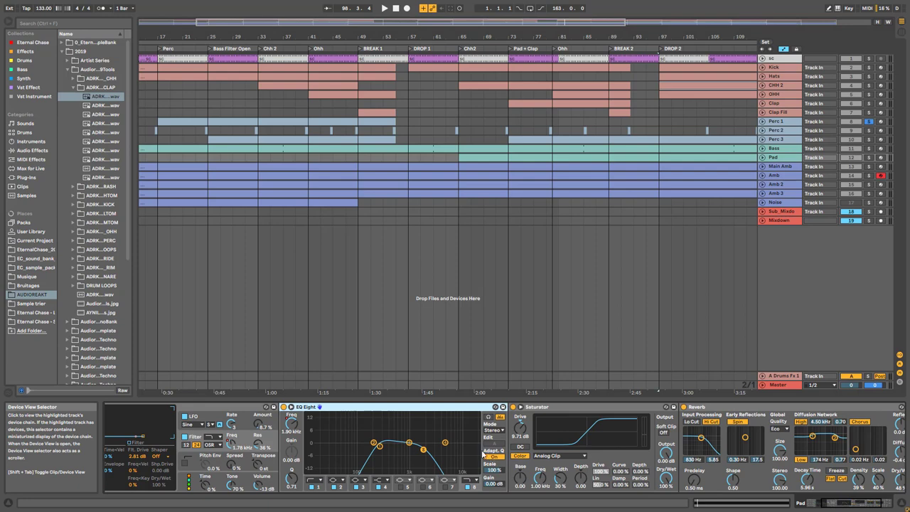
click(578, 411)
click(719, 410)
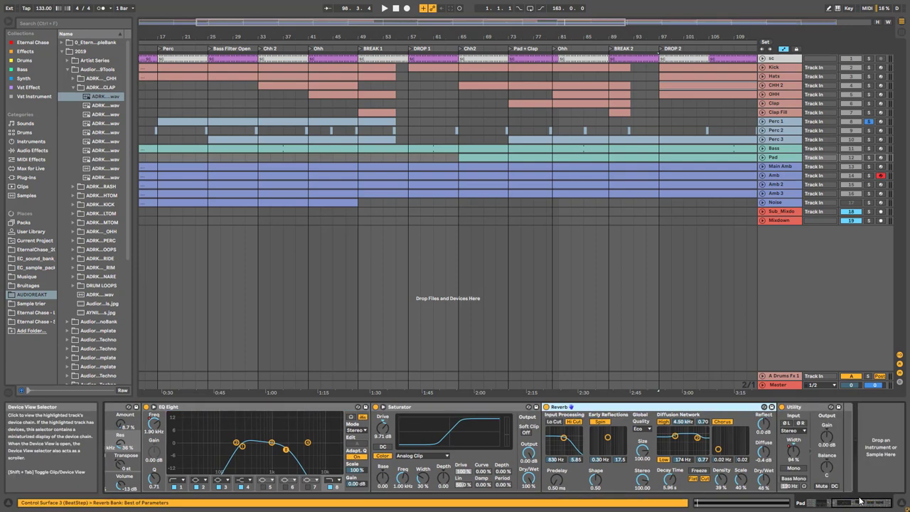
Inspect the Auto Pan on Perc 3 along with its Saturator, Delay, reverb and EQ Eight
click(782, 156)
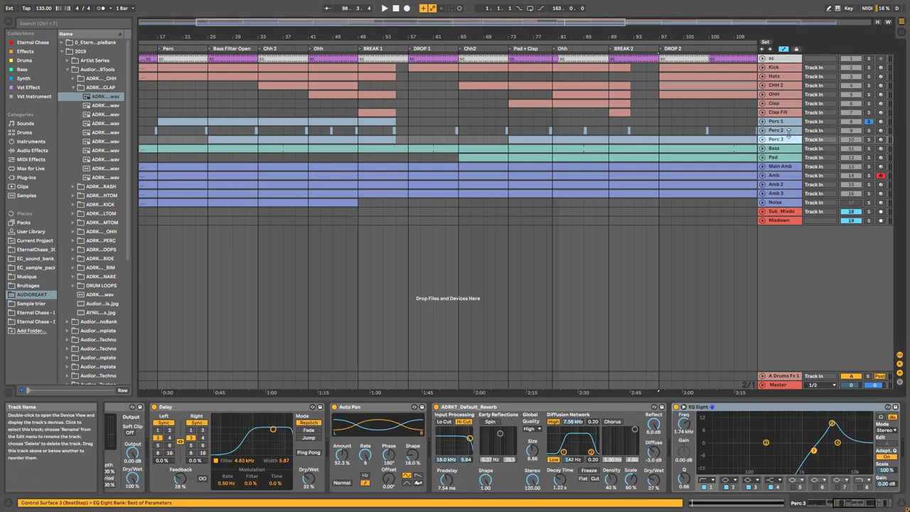
click(790, 134)
click(789, 139)
click(364, 407)
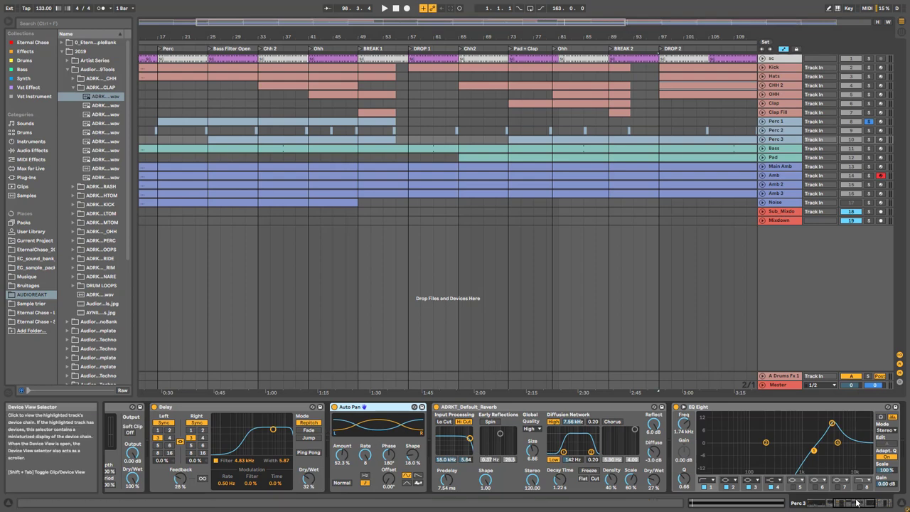
click(821, 504)
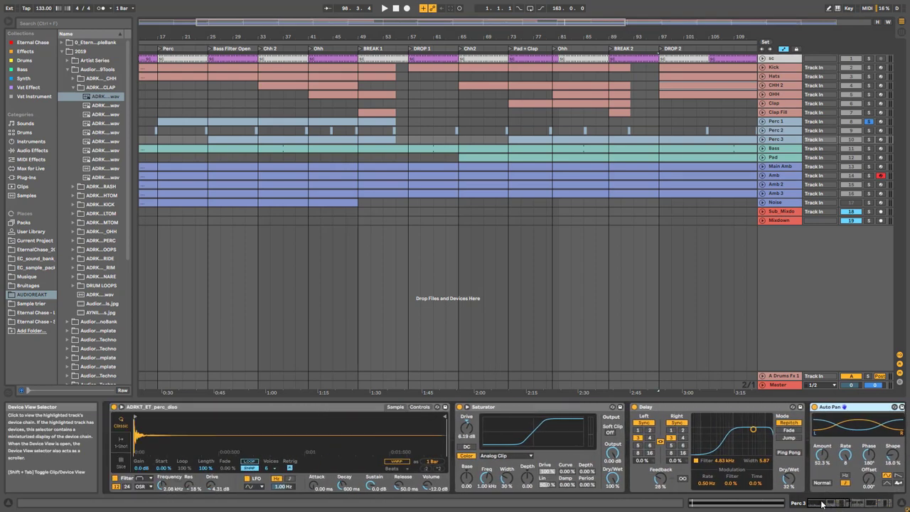
Look through the Bass track's device chain and collapse the devices inside the AYNIL_HypnoticBass rack
click(776, 159)
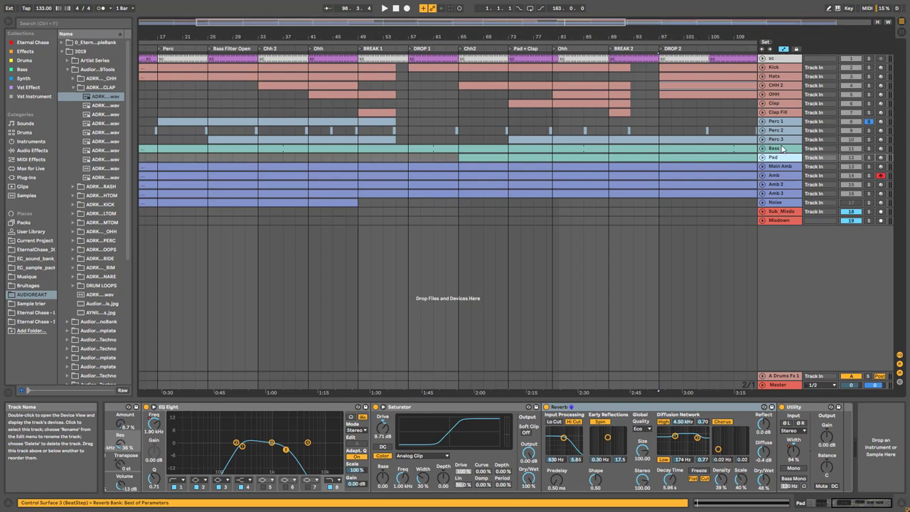
click(780, 148)
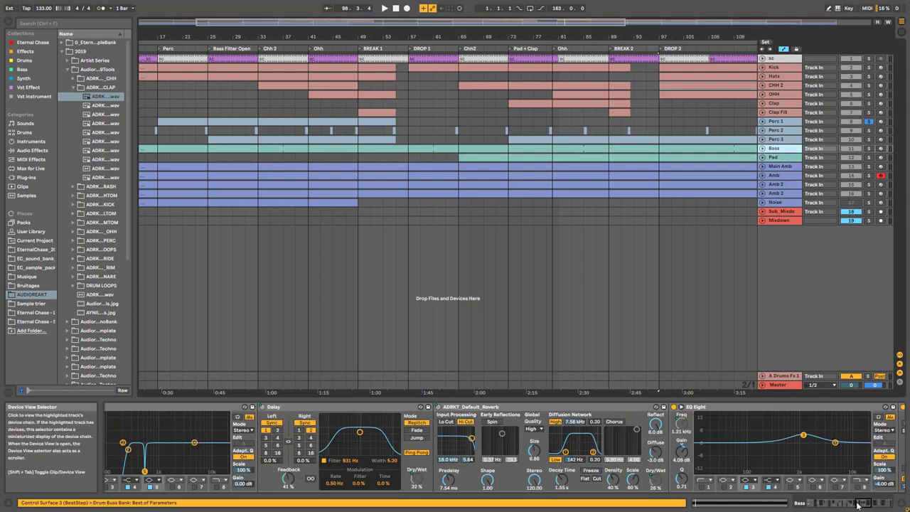
click(817, 502)
click(114, 433)
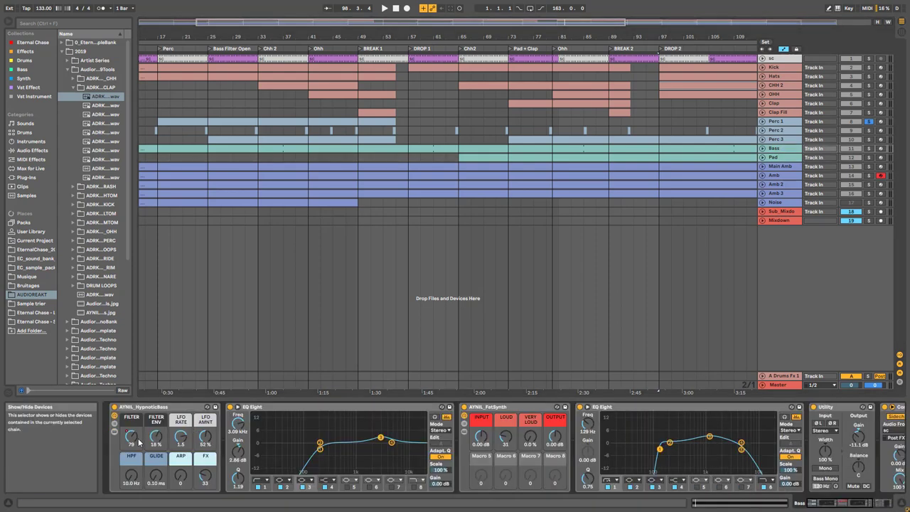
Expand the AYNIL_FatSynth rack on Bass, inspect its Multiband Dynamics and Saturator, and collapse the rack's devices again
click(499, 411)
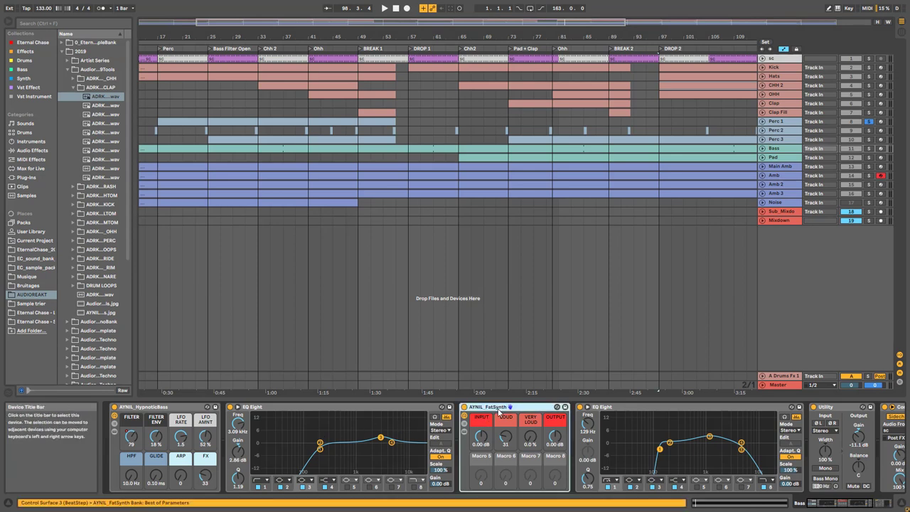
click(465, 432)
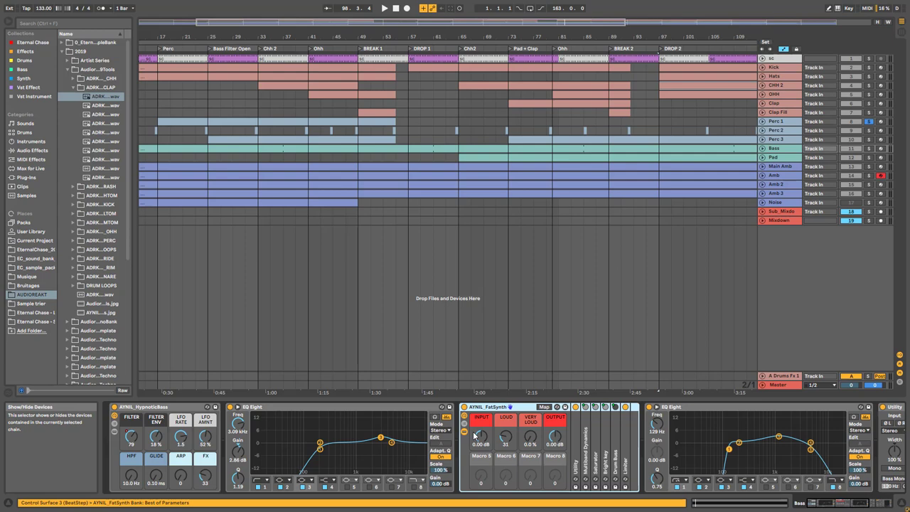
double_click(598, 458)
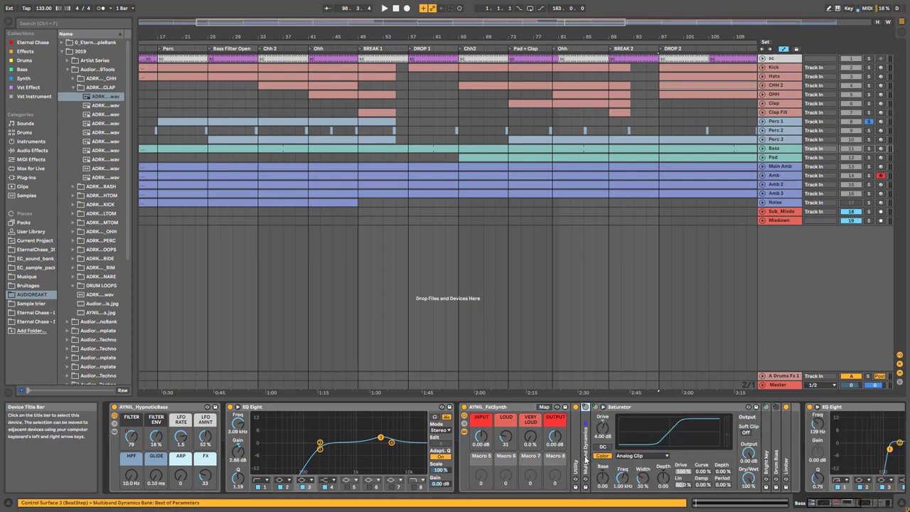
double_click(585, 455)
double_click(621, 409)
double_click(621, 408)
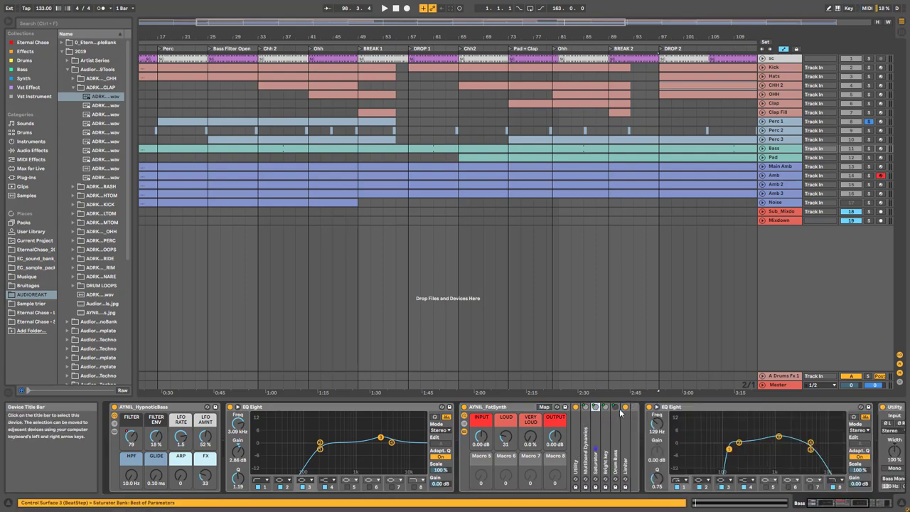
click(466, 432)
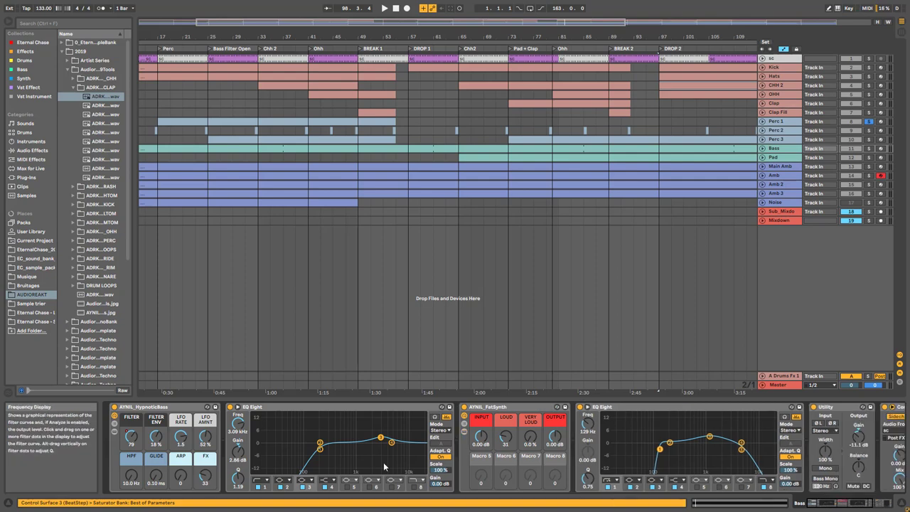
Check the Noise track's devices, then show the whole arrangement and review Amb 2's Gain automation and device chain
click(779, 201)
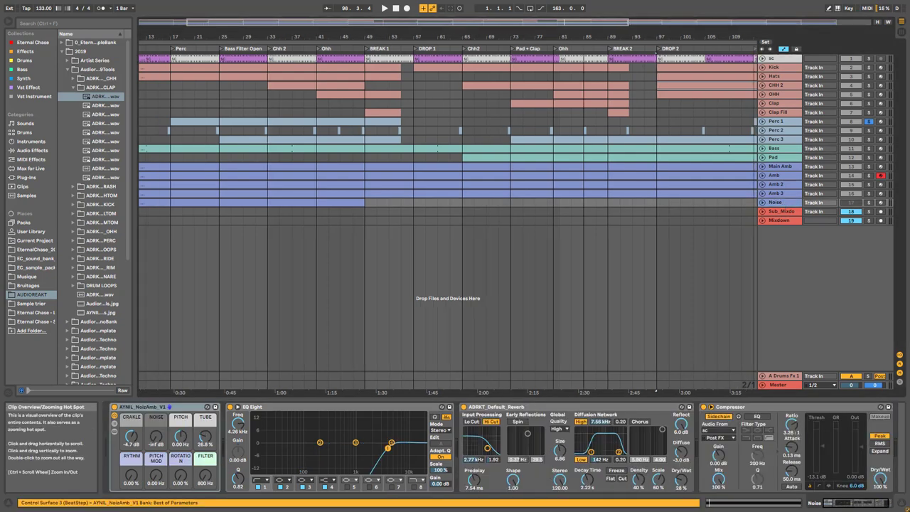
double_click(507, 26)
click(761, 187)
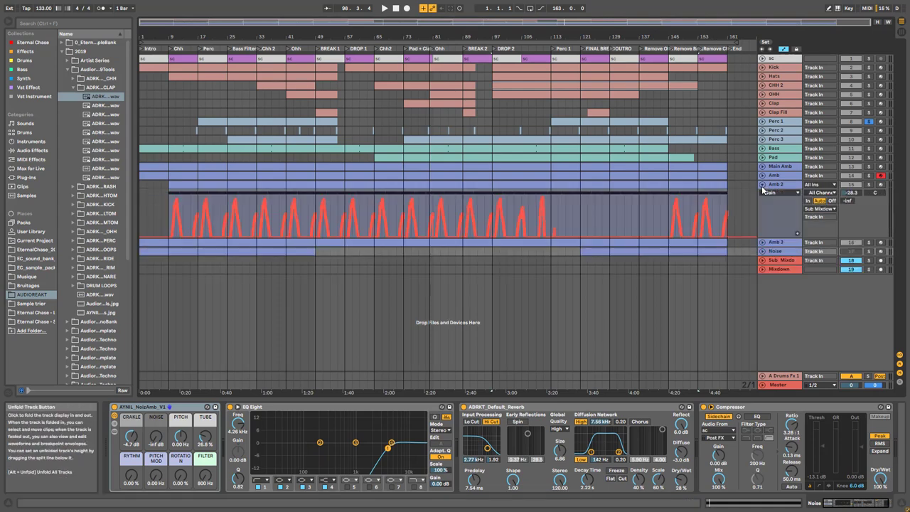
click(776, 186)
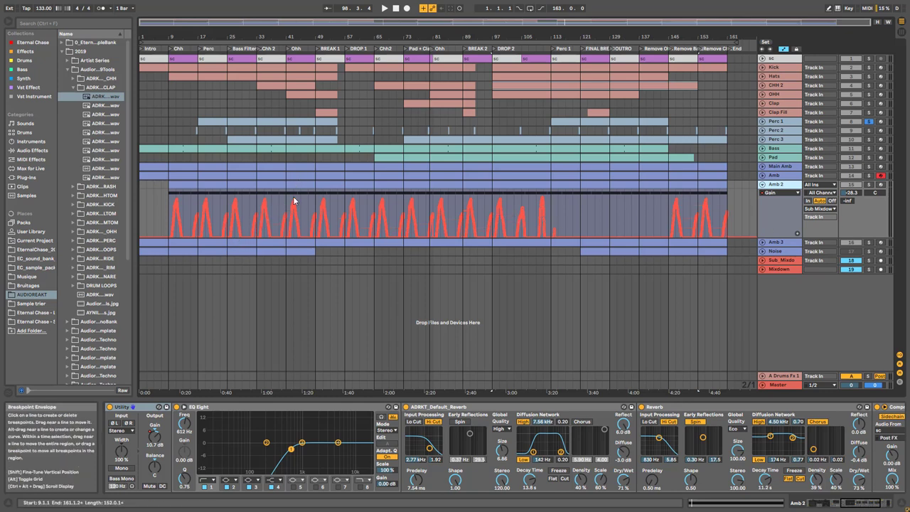
click(762, 184)
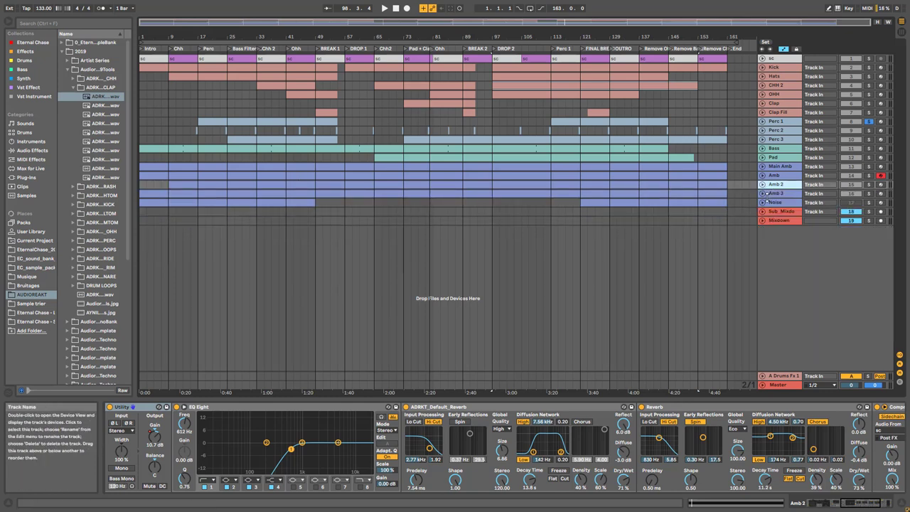
Unfold and enlarge the Noise track to review its volume automation around bar 33, then fold it again
click(762, 203)
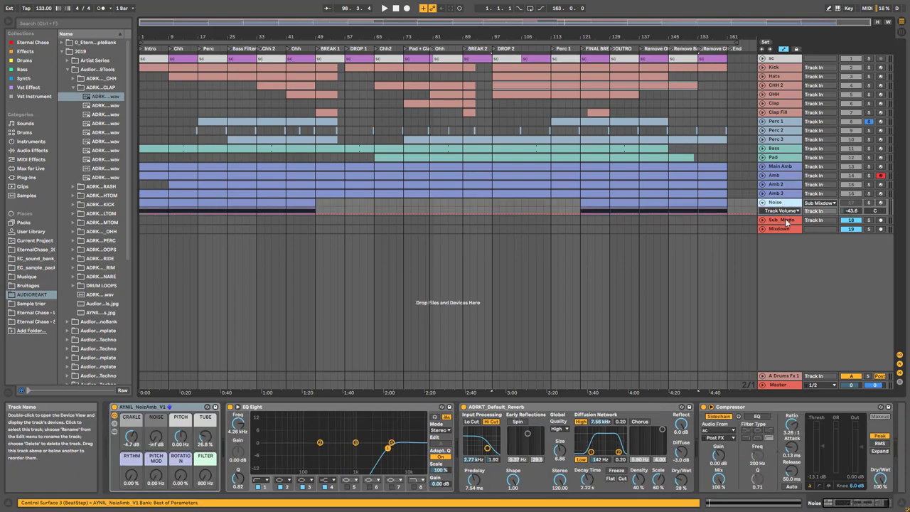
drag(786, 222, 786, 261)
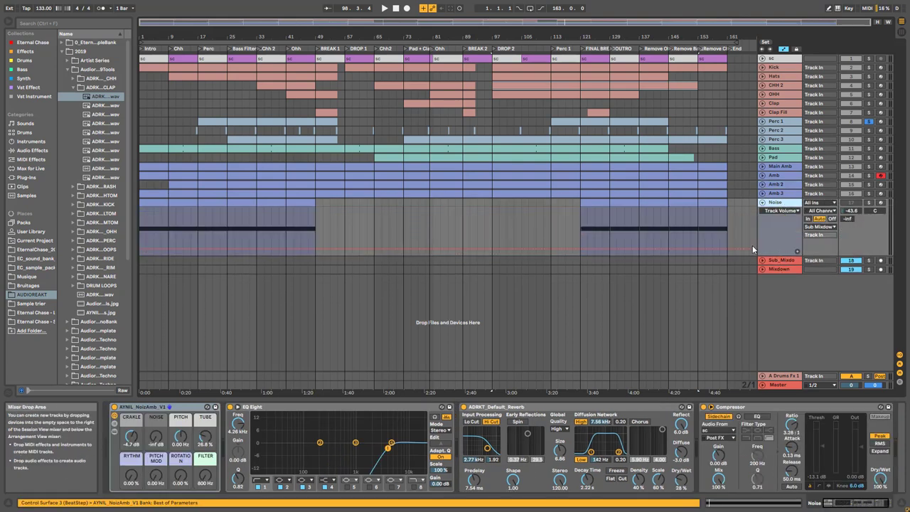
click(256, 231)
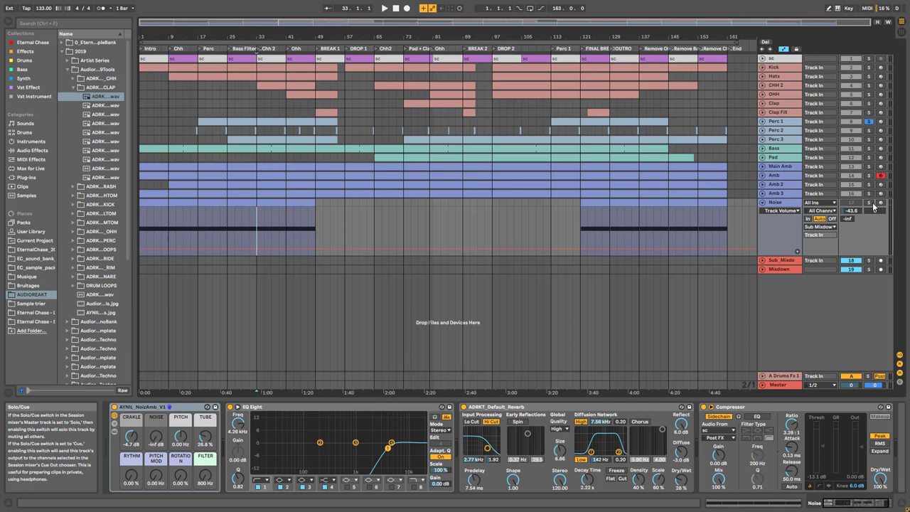
key(u)
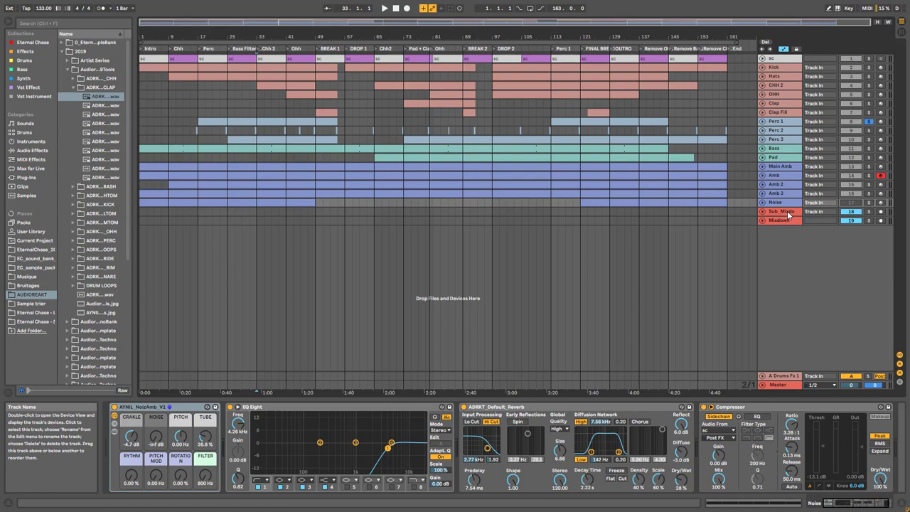
Show the devices inside the Master track's rack and review them from EQ Eight to Color Limiter and Limiter
click(778, 385)
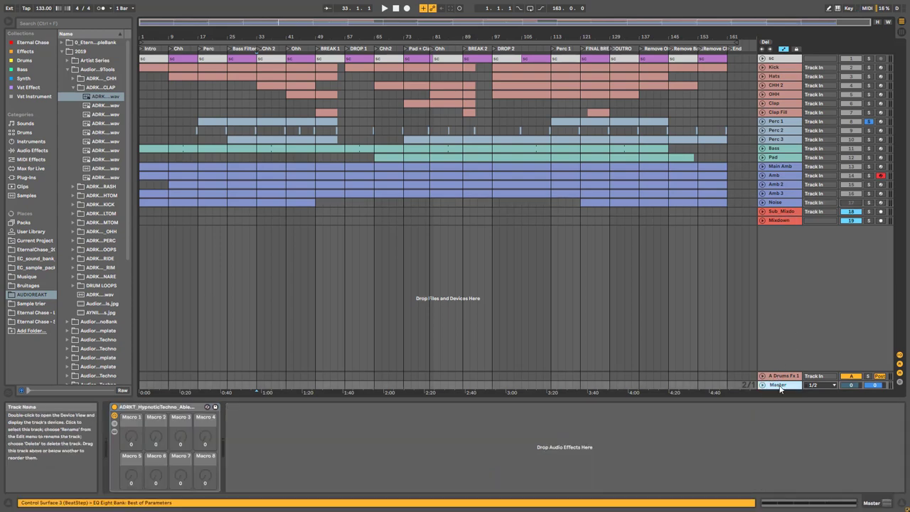
click(116, 432)
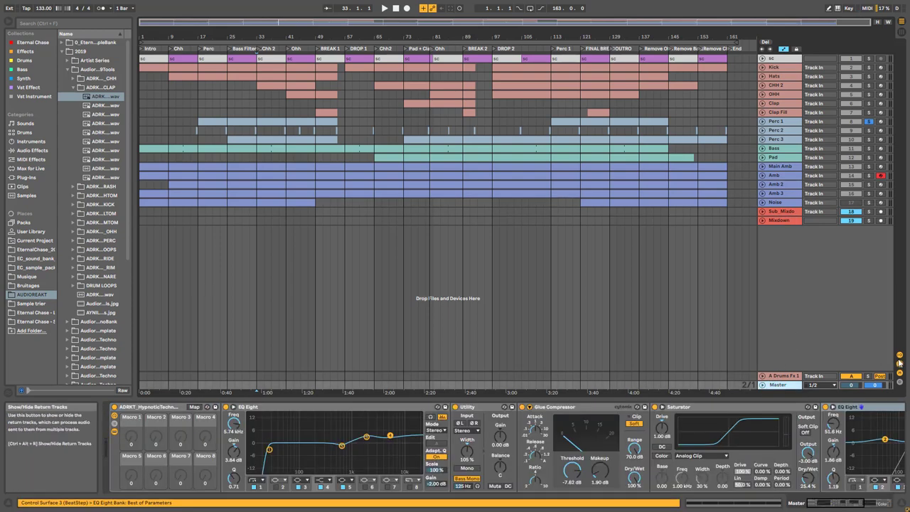
scroll(767, 434, right, 5)
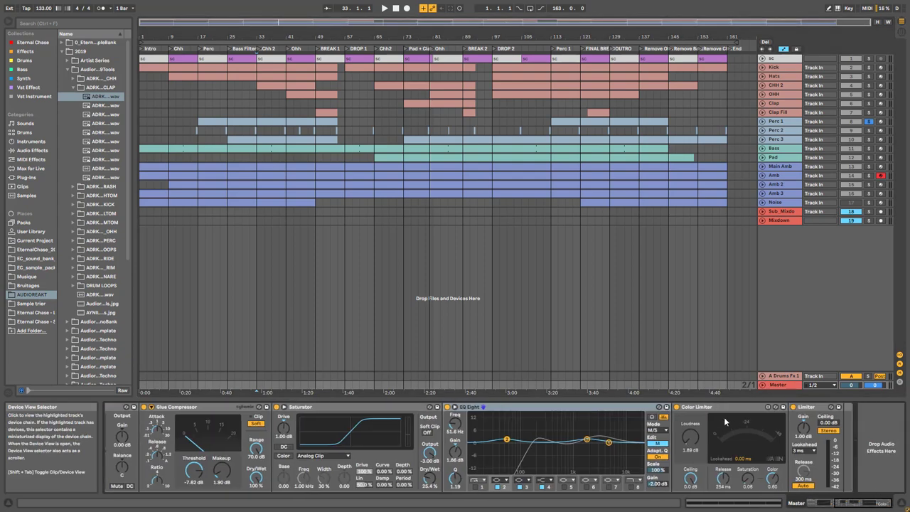
Bypass the Master rack's Limiter, Color Limiter, second EQ Eight, Saturator, Glue Compressor and Utility, and select its first EQ Eight
click(794, 408)
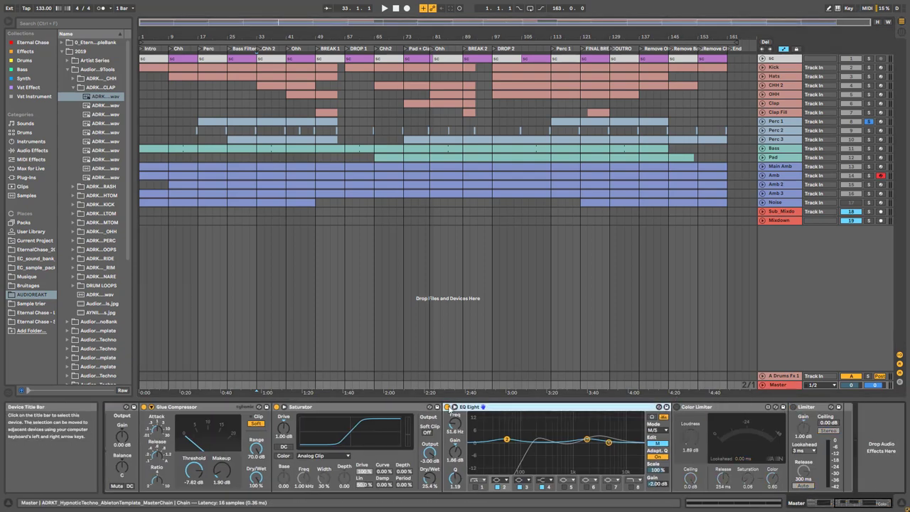
click(851, 505)
click(850, 506)
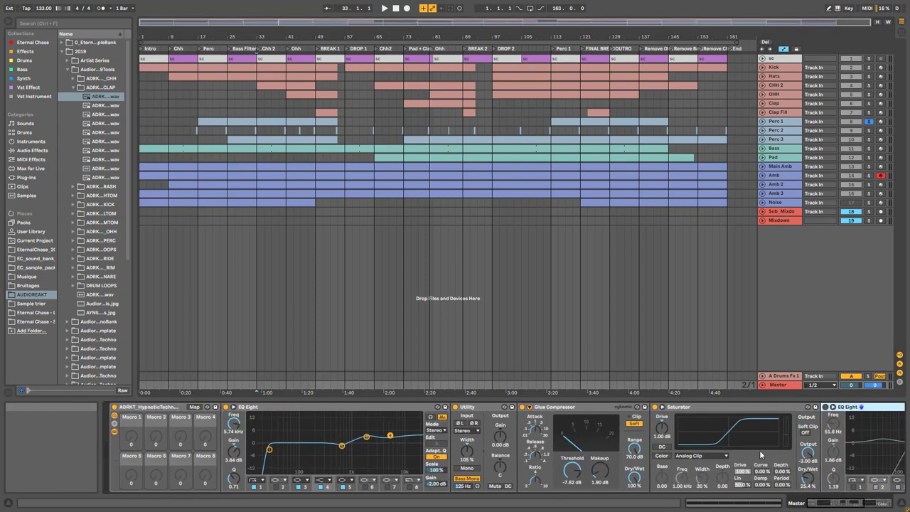
click(655, 407)
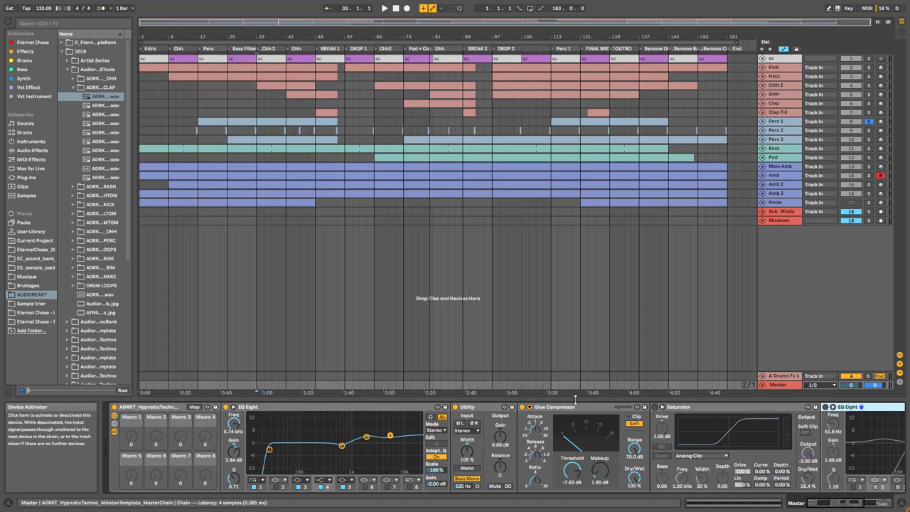
click(524, 408)
click(268, 408)
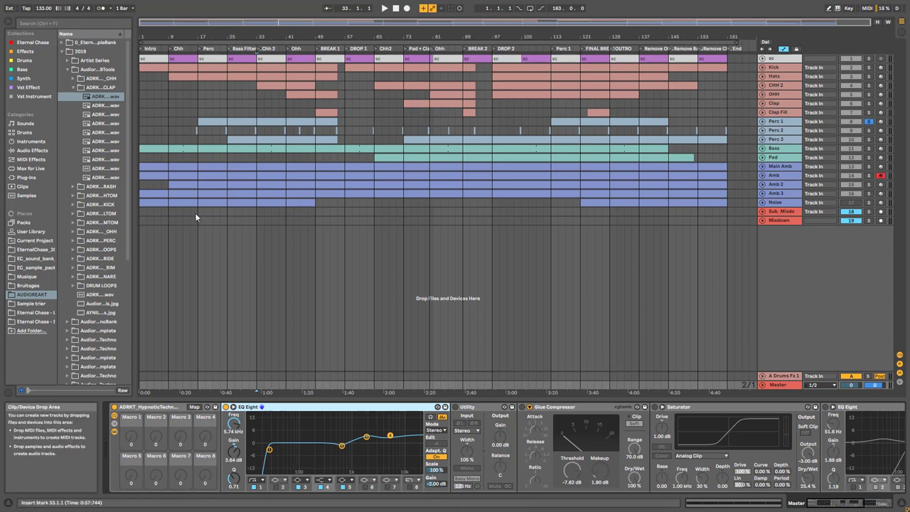
Show the Master track's devices and play the arrangement briefly from bar 11
click(175, 223)
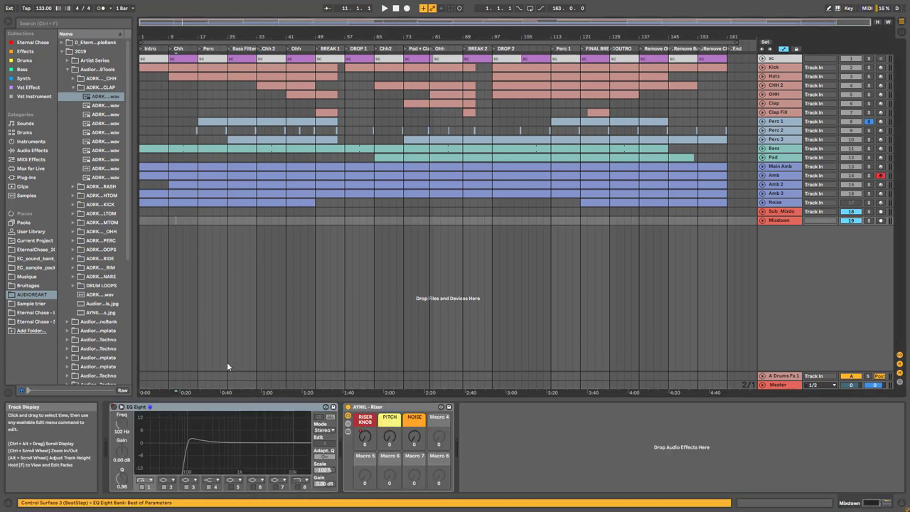
click(789, 384)
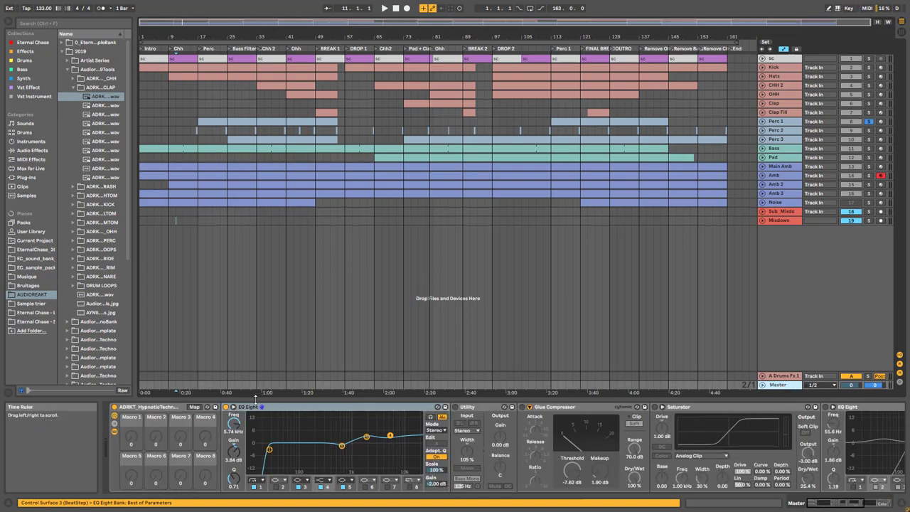
key(space)
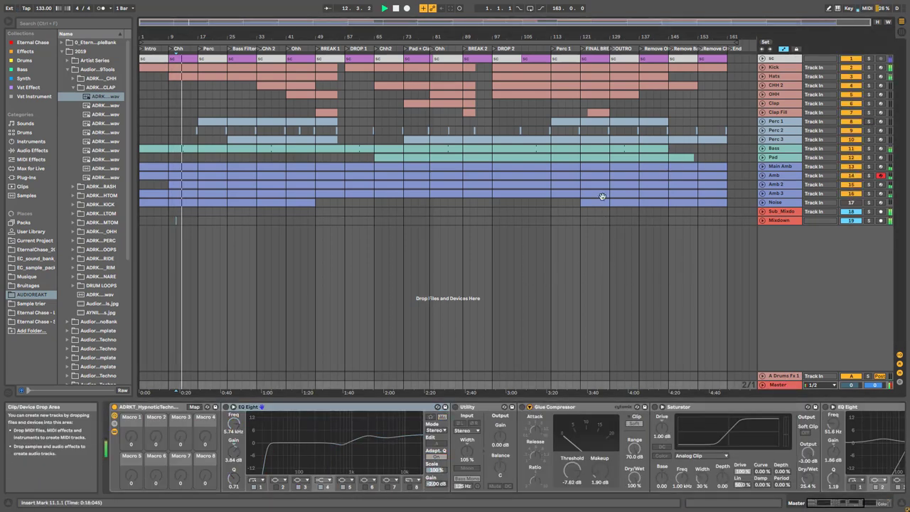
key(space)
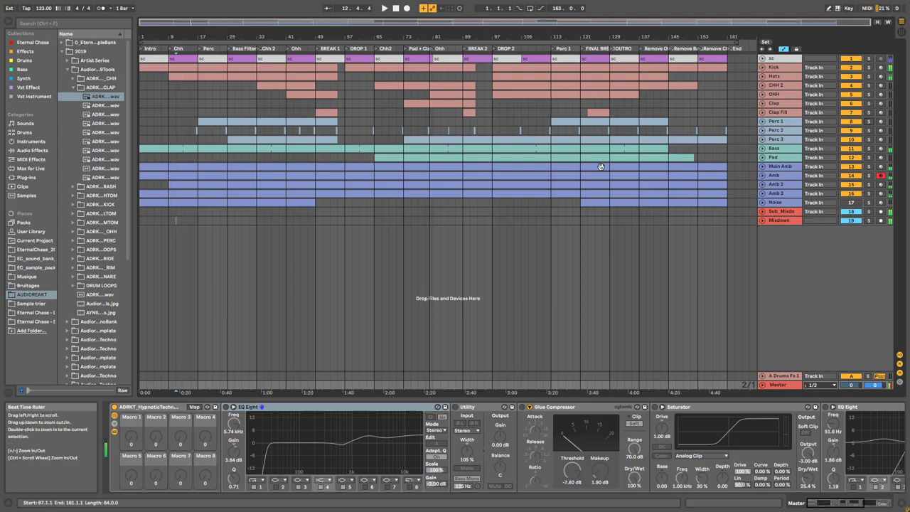
Loop the eight bars from bar 113 on the Clap track, and shift the loop to start at bar 105
click(590, 122)
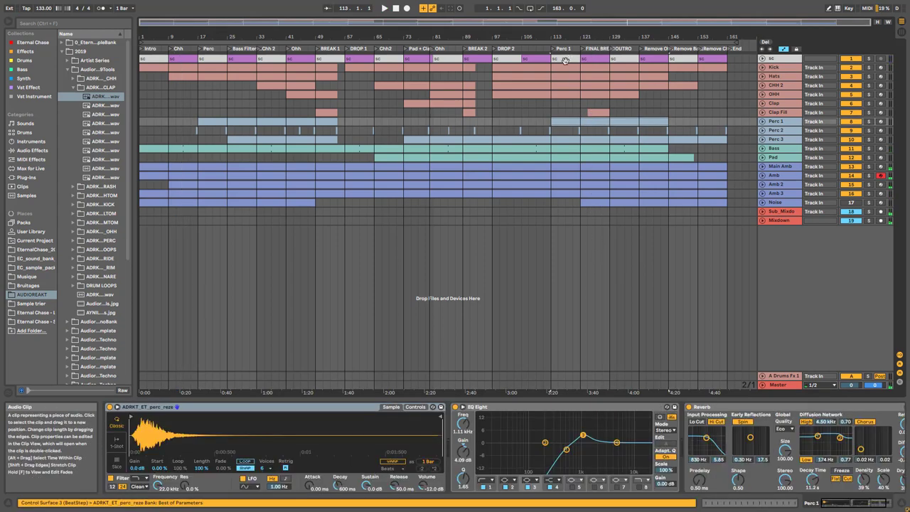
drag(553, 106, 580, 106)
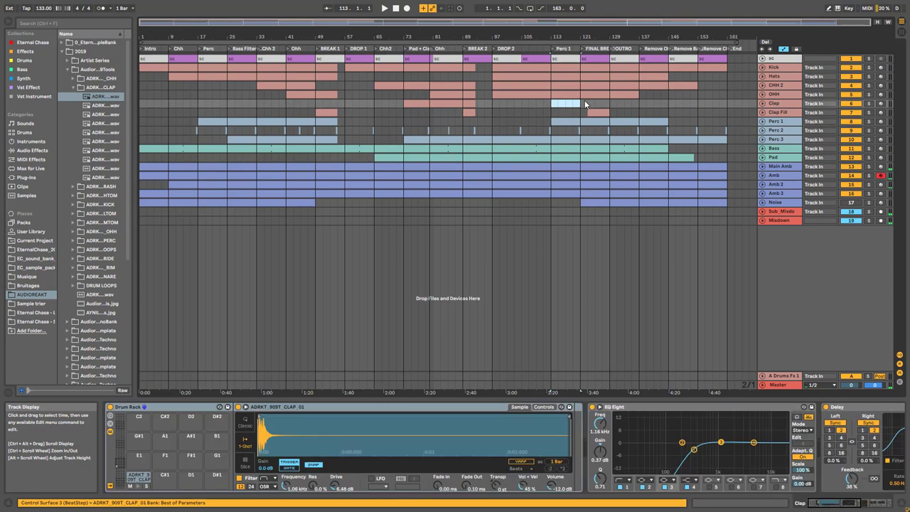
key(ctrl+l)
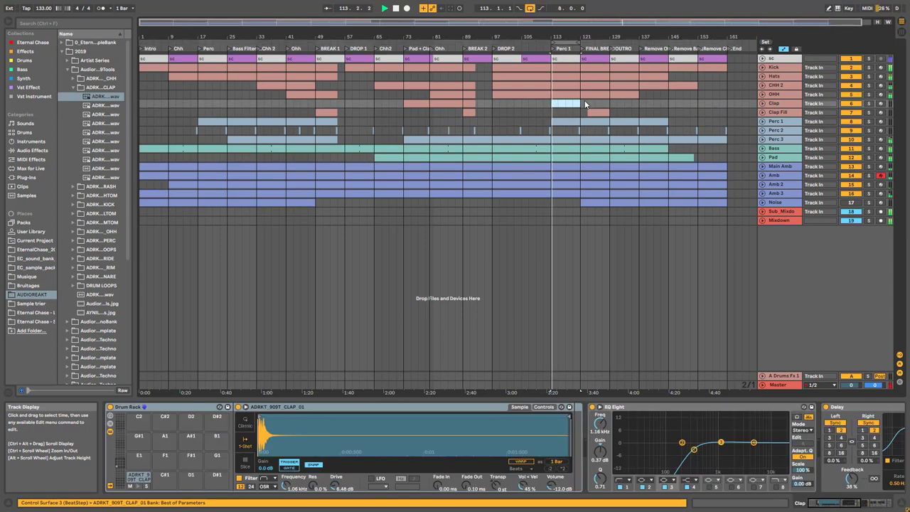
drag(552, 41, 524, 42)
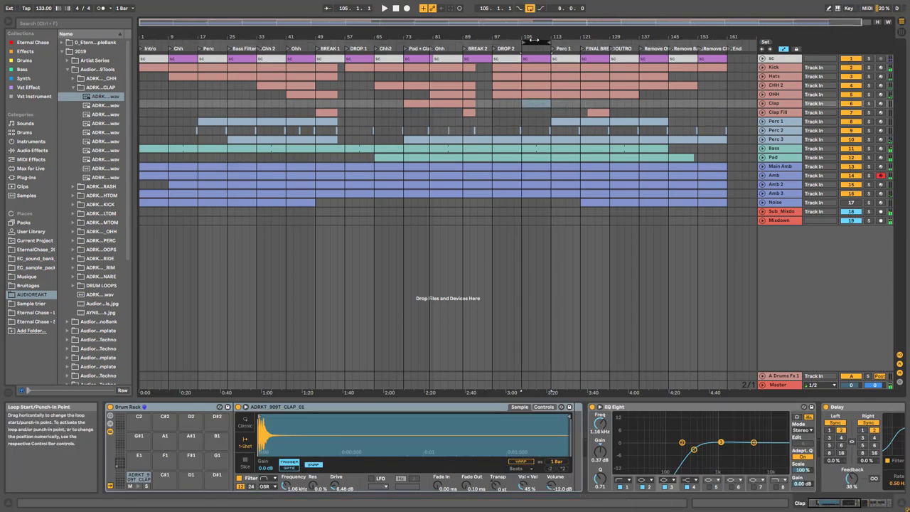
Reactivate the Master rack's first EQ Eight during loop playback and reset its output gain to 0.00 dB
click(777, 384)
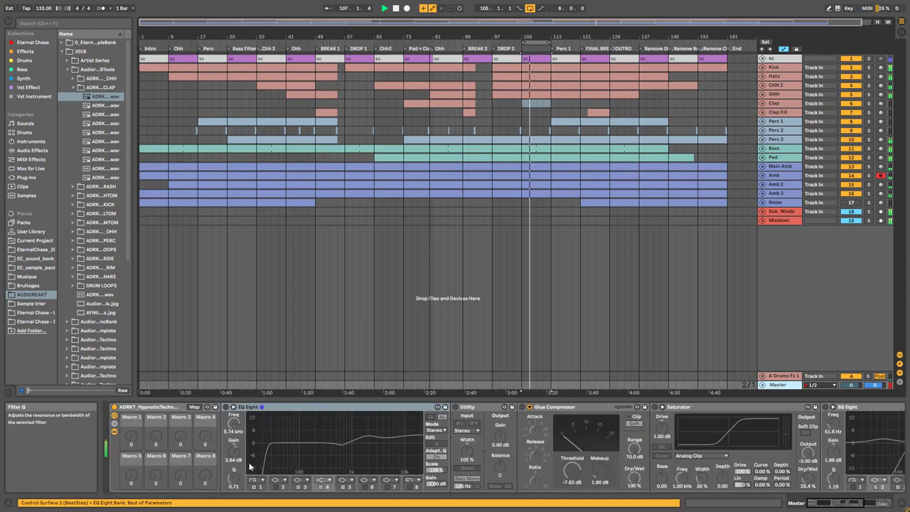
click(226, 407)
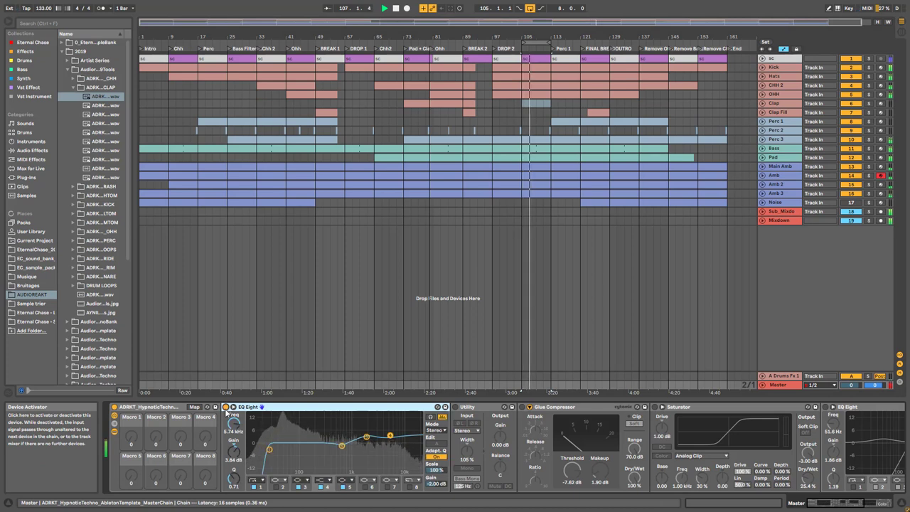
key(space)
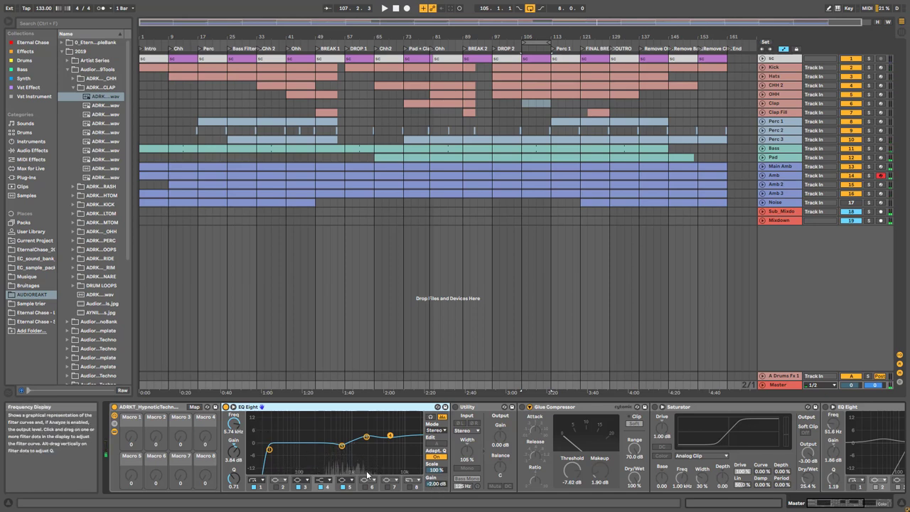
key(Delete)
key(space)
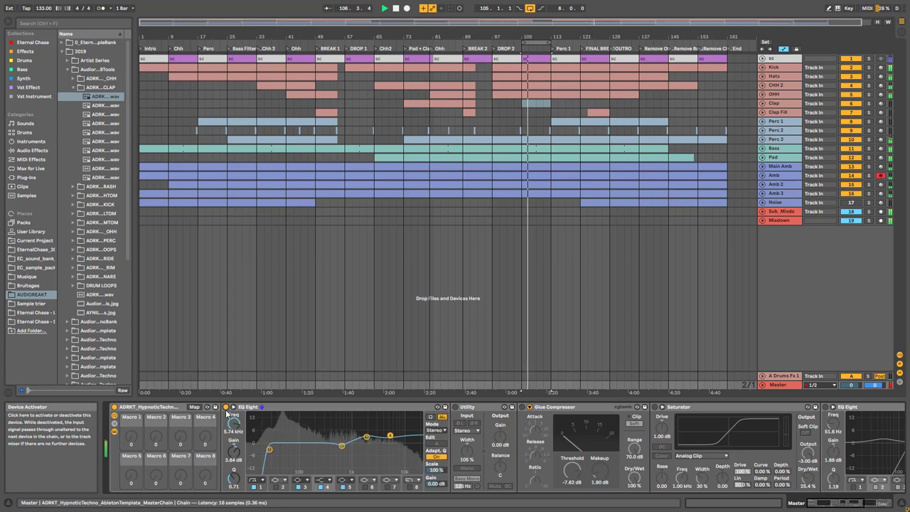
key(space)
Audition the first EQ Eight's bands 5, 3 and 4 by switching each off and back on during loop playback
click(269, 449)
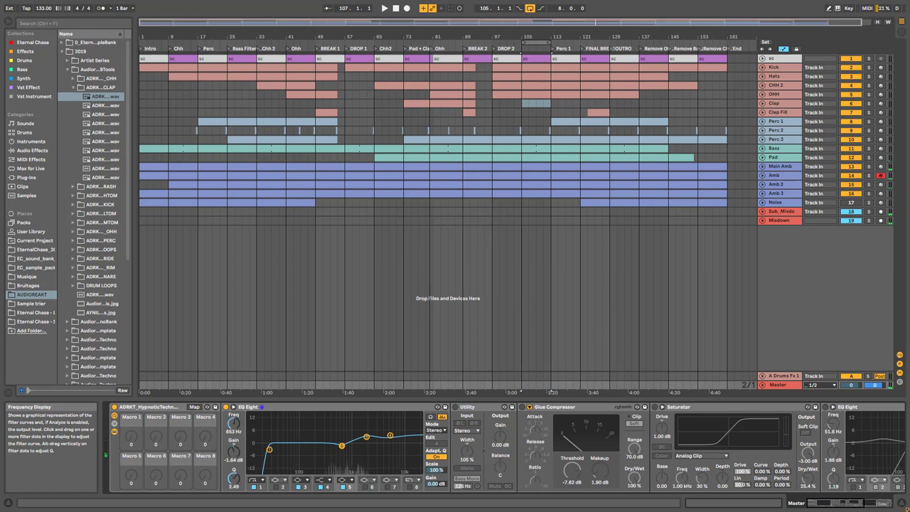
key(space)
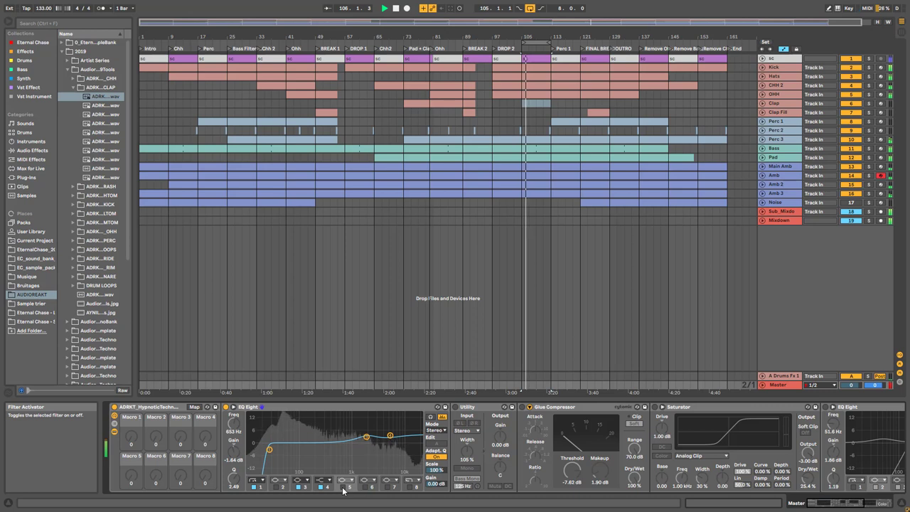
key(space)
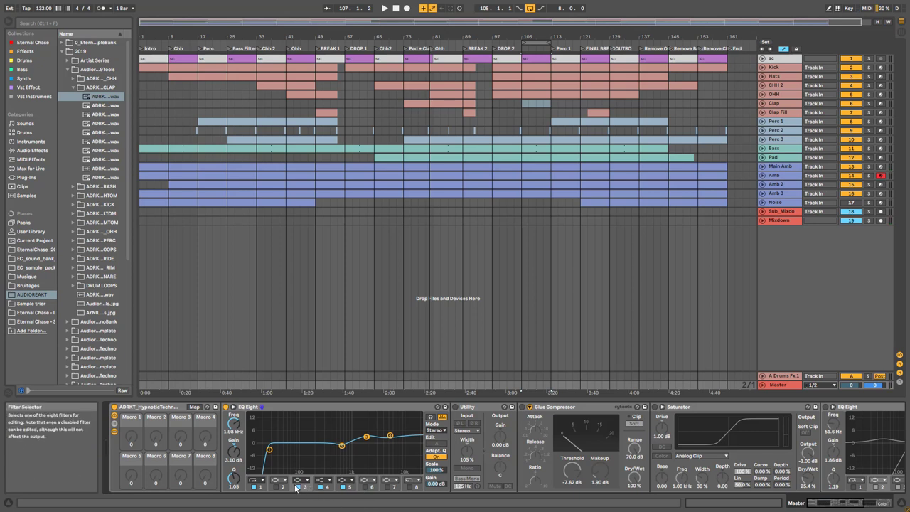
key(space)
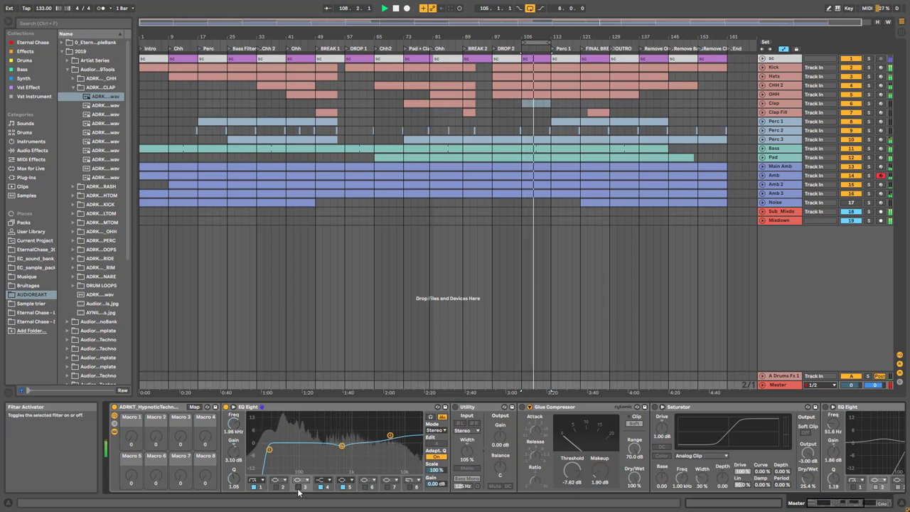
click(298, 488)
click(298, 487)
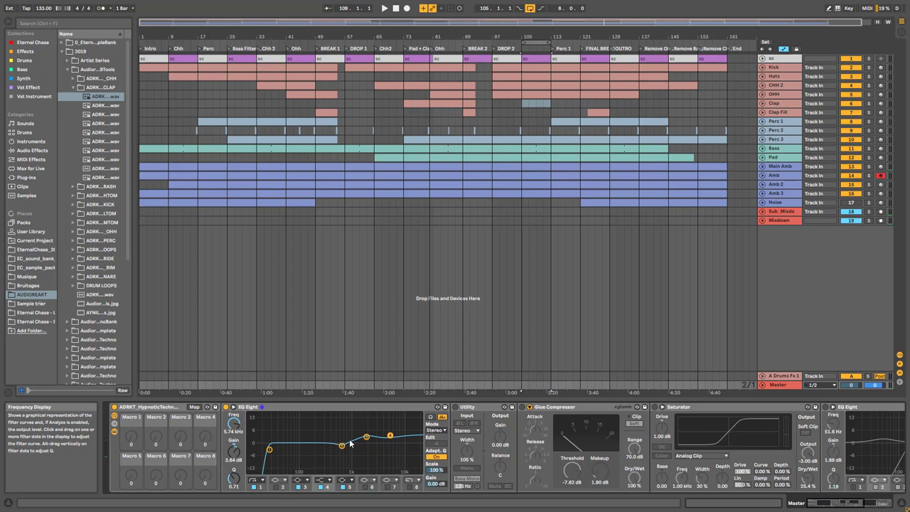
click(320, 488)
key(space)
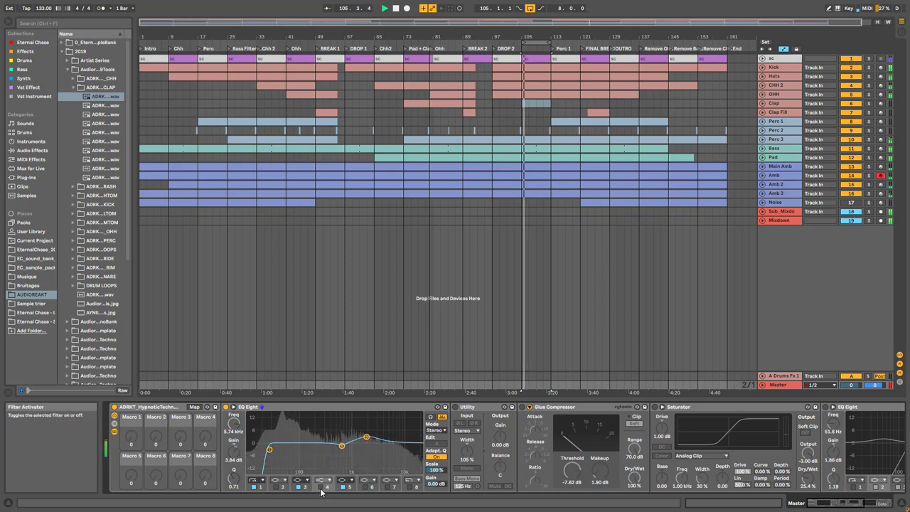
click(321, 488)
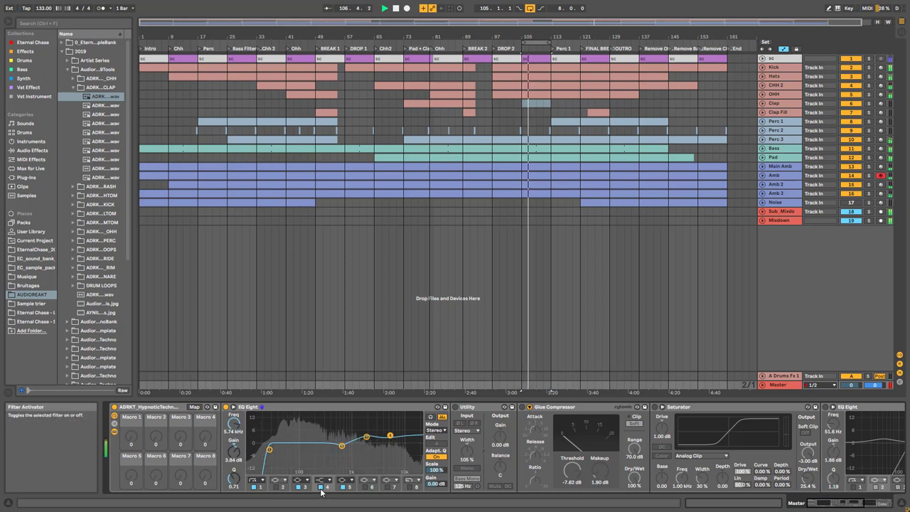
Enable band 8 of the first EQ Eight as a high cut at 15.0 kHz and compare it on and off
click(409, 487)
drag(411, 456, 412, 449)
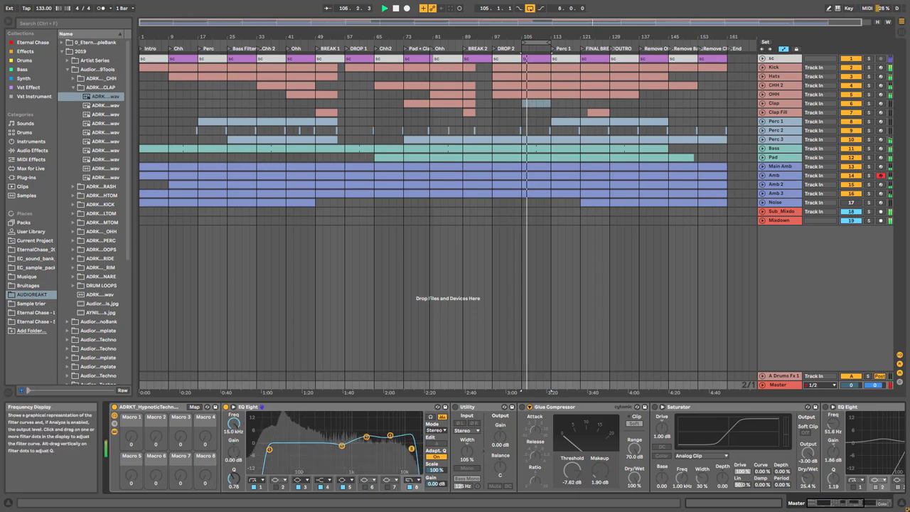
click(411, 488)
click(410, 487)
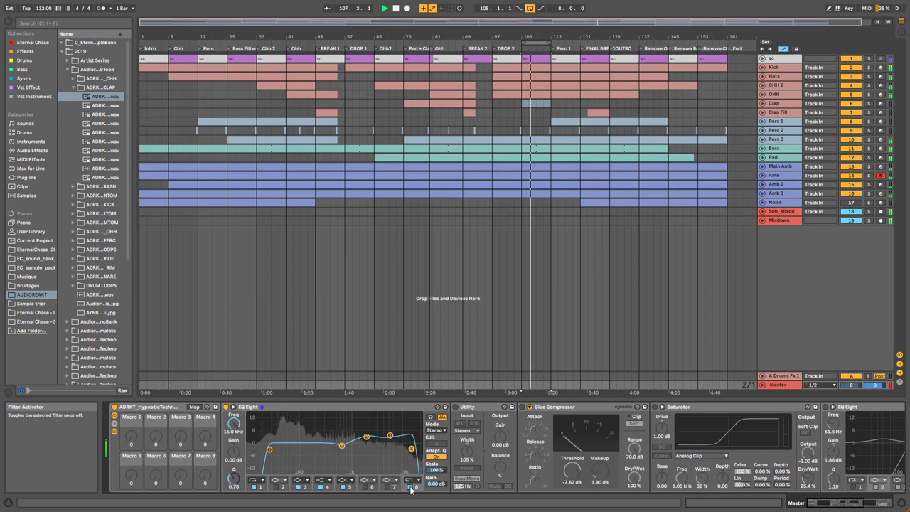
key(space)
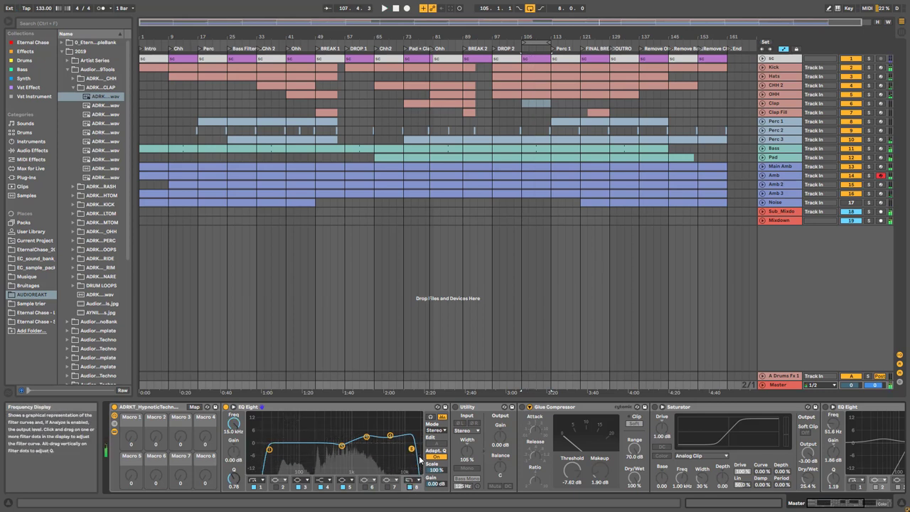
Reactivate the Master rack's Utility and audition its stereo width and 125 Hz Bass Mono in the loop
click(455, 406)
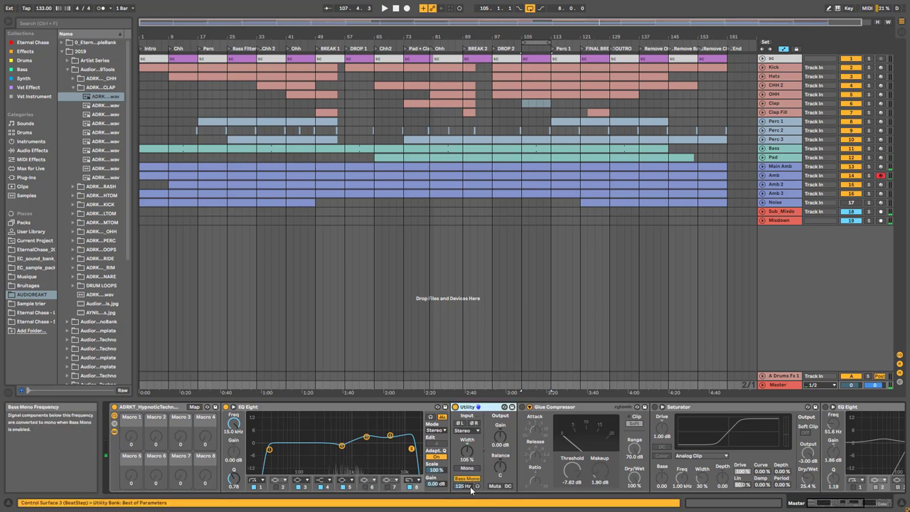
drag(471, 490, 458, 489)
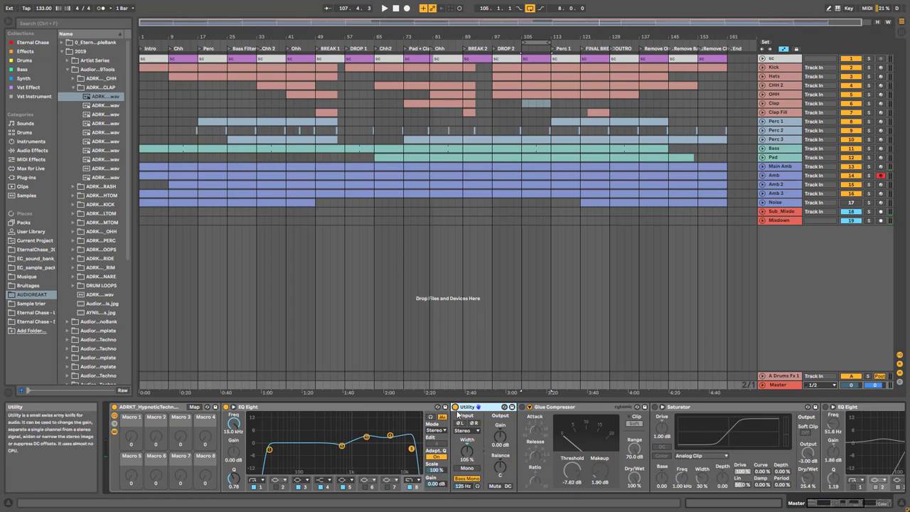
key(space)
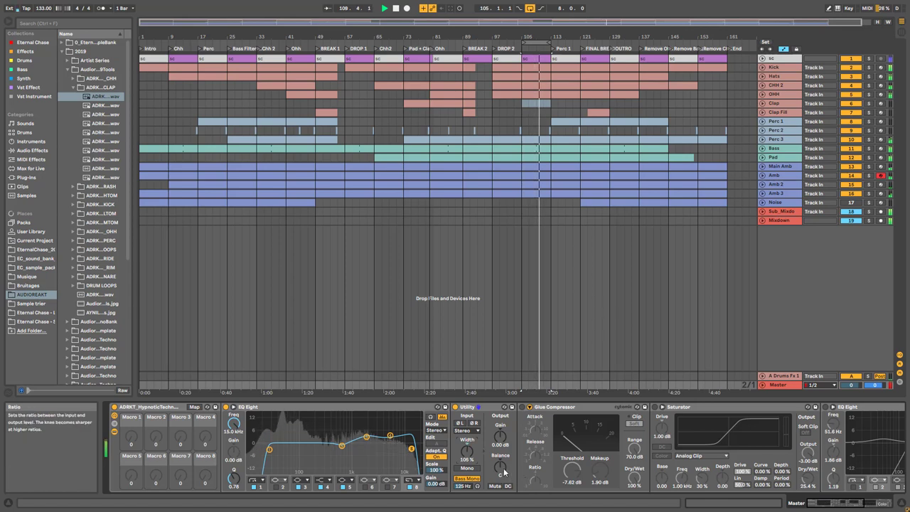
key(space)
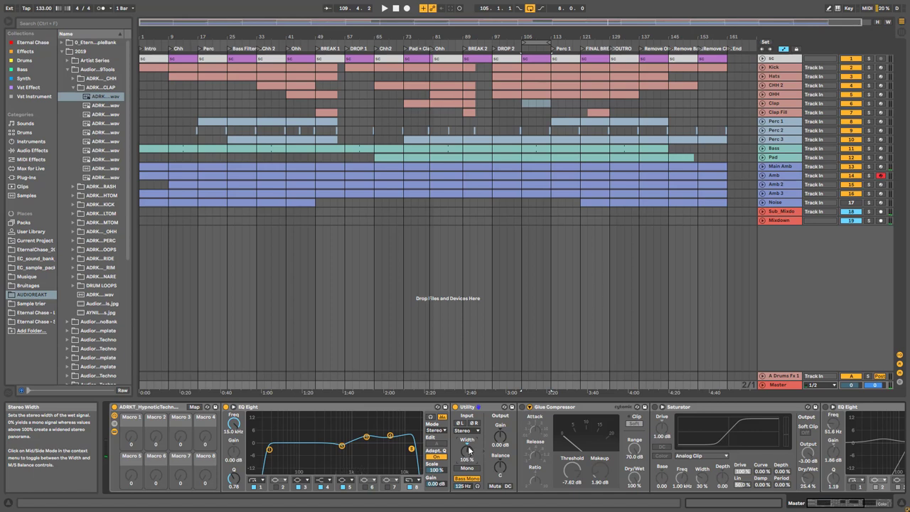
Reactivate the Master rack's Glue Compressor, comparing the loop with it on and off
click(839, 504)
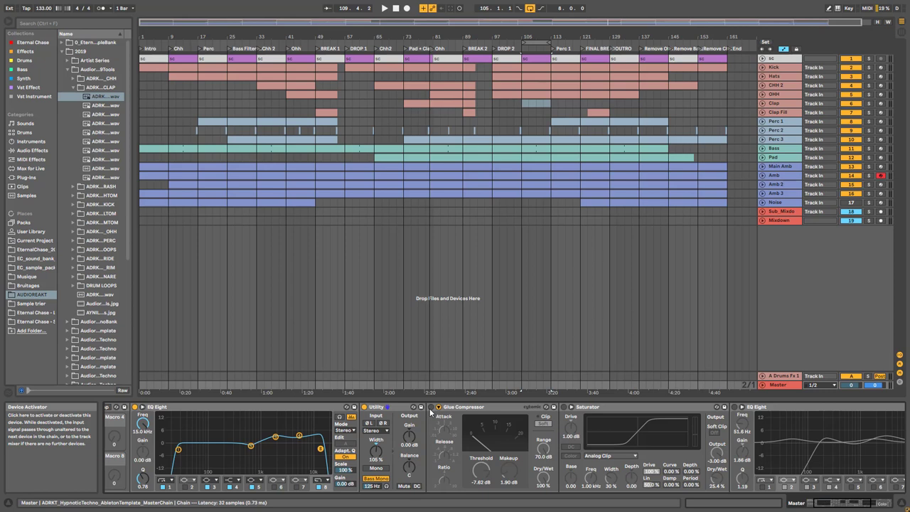
key(space)
click(430, 407)
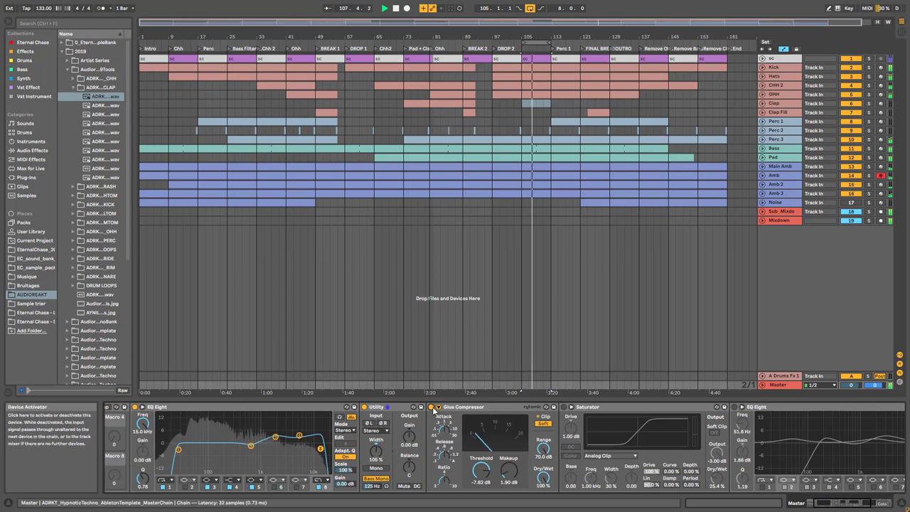
click(431, 407)
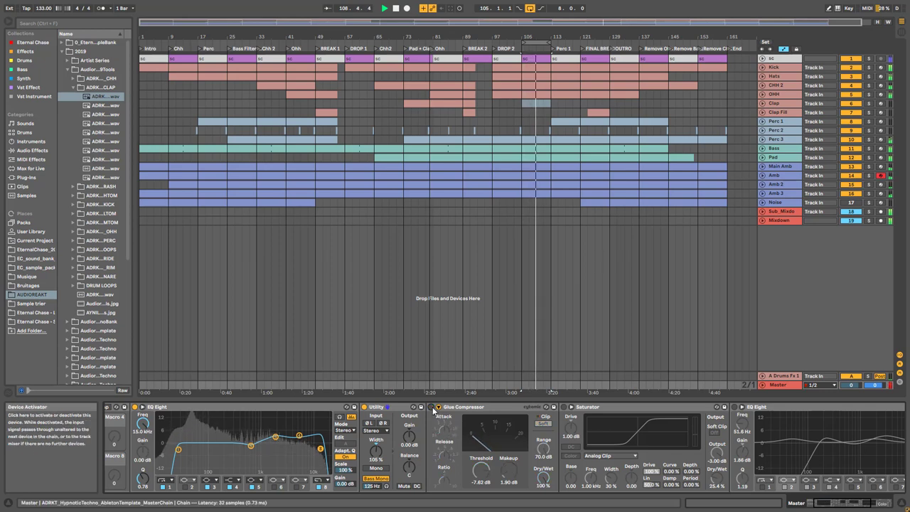
click(431, 408)
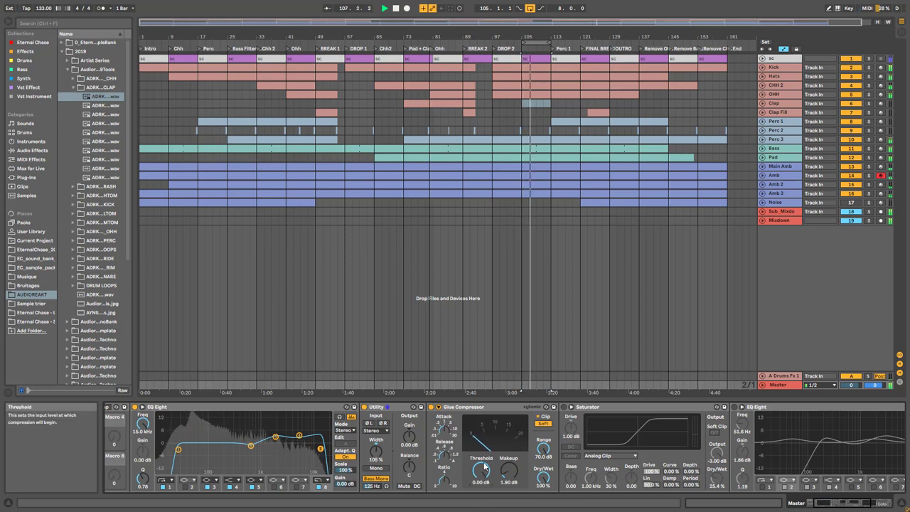
Compare the Glue Compressor's Soft clip on and off during loop playback, leaving it on
click(544, 424)
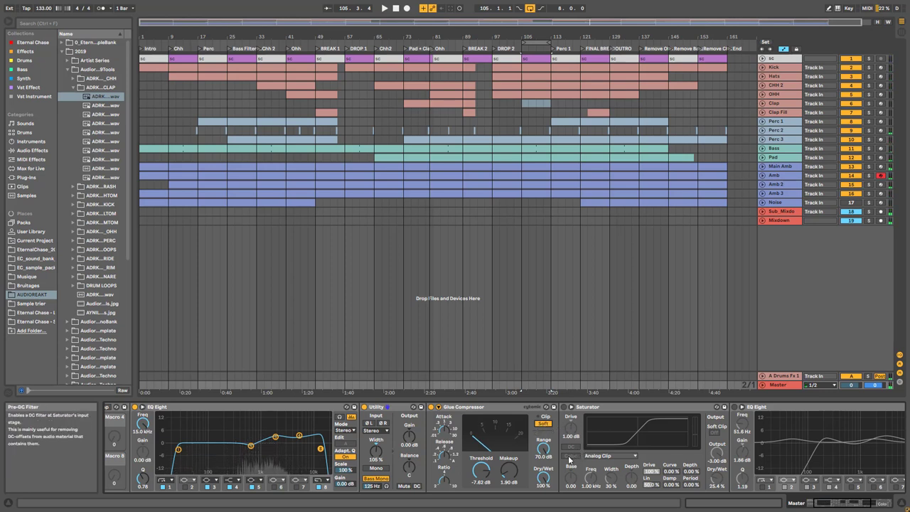
click(544, 424)
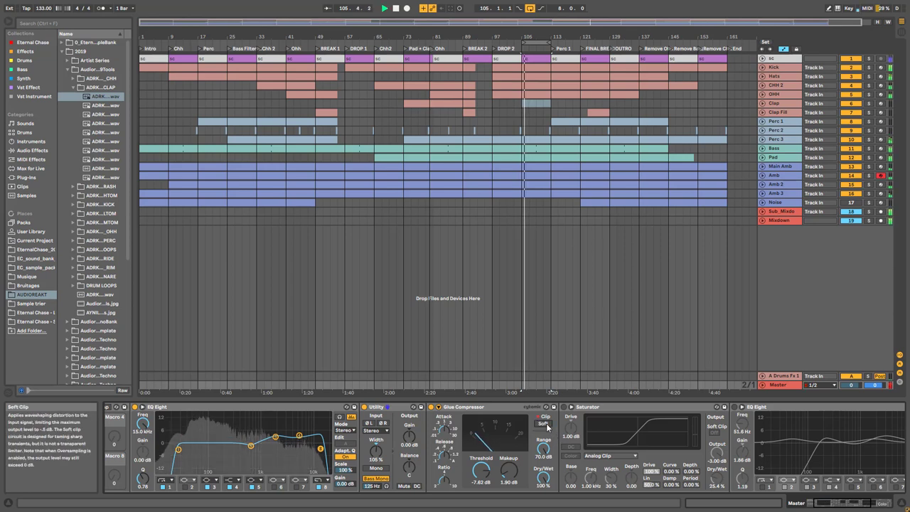
click(544, 424)
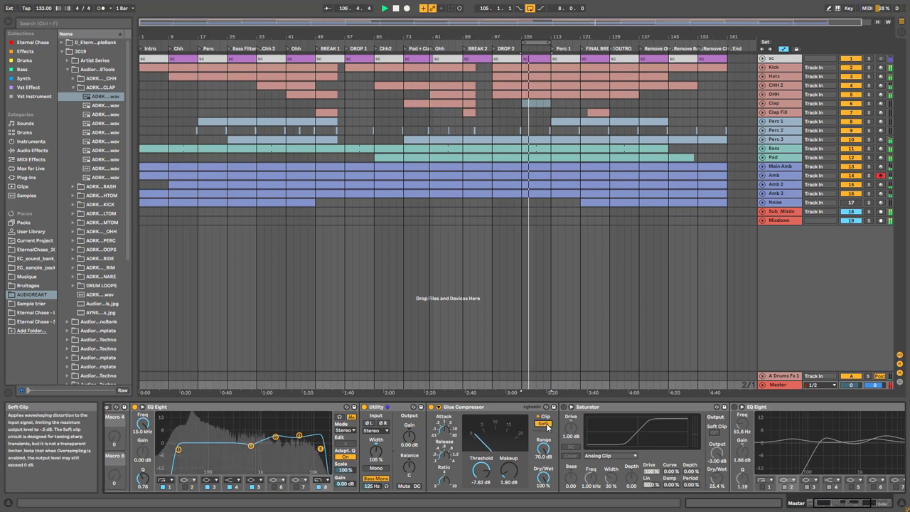
click(544, 424)
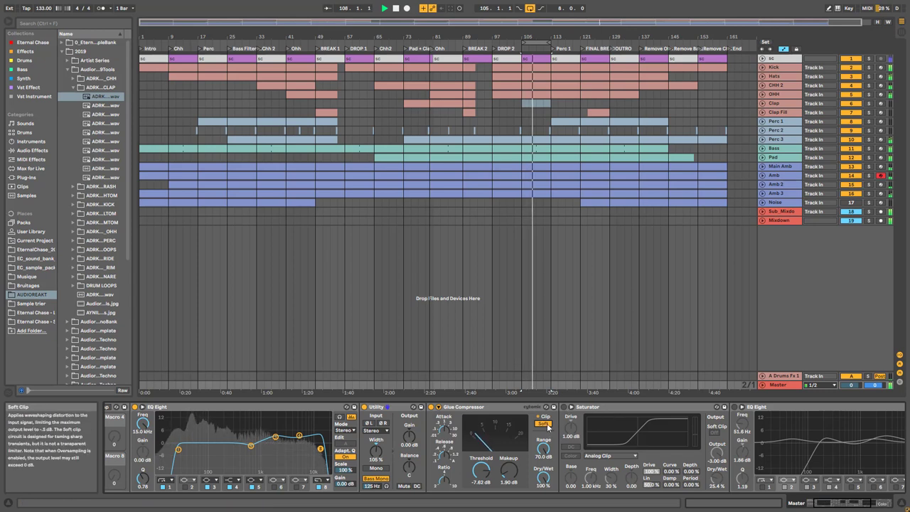
click(547, 426)
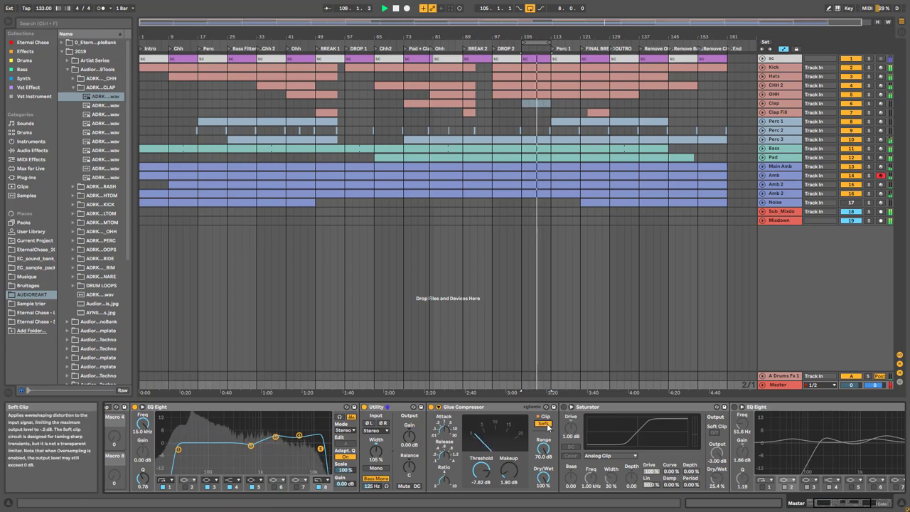
Reactivate the Master rack's Saturator during loop playback, then stop playback and select the device
key(space)
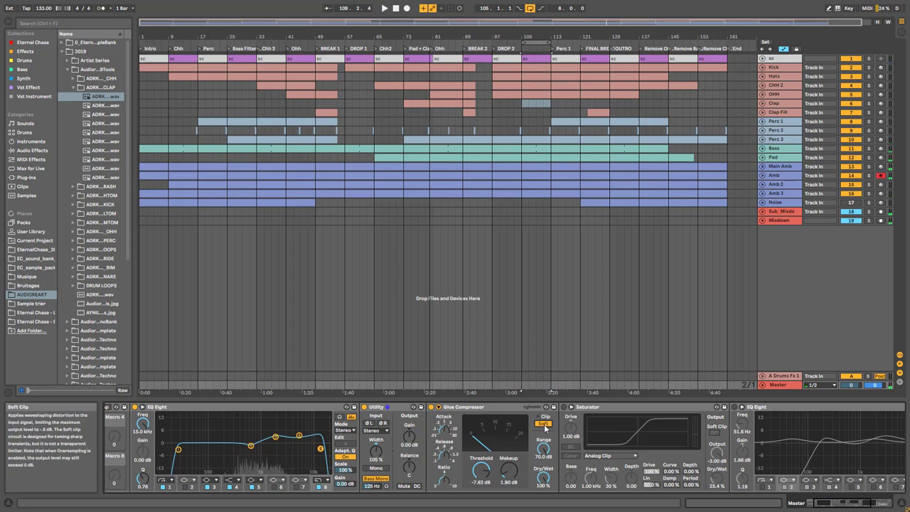
click(848, 504)
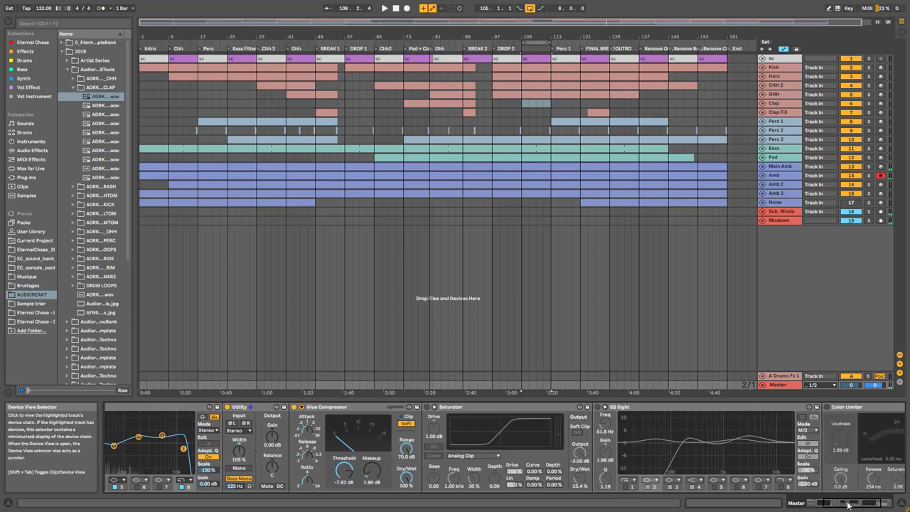
drag(848, 504, 861, 504)
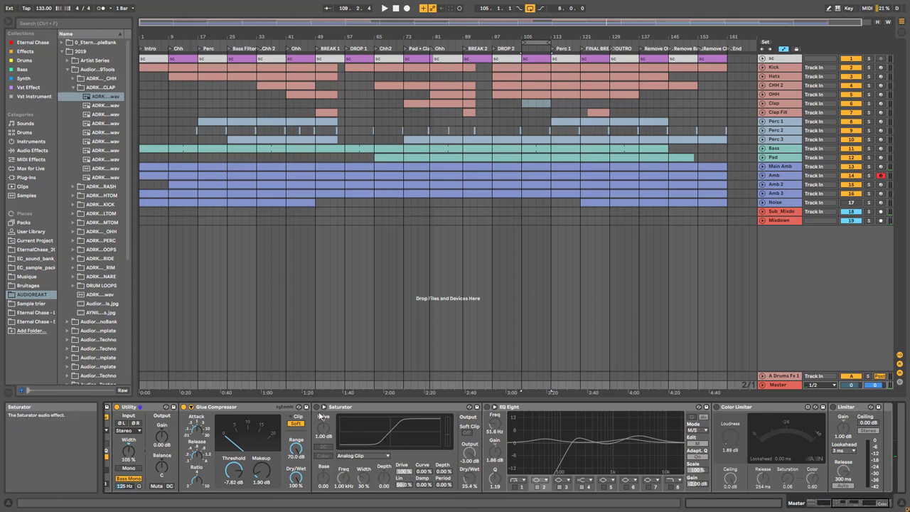
key(space)
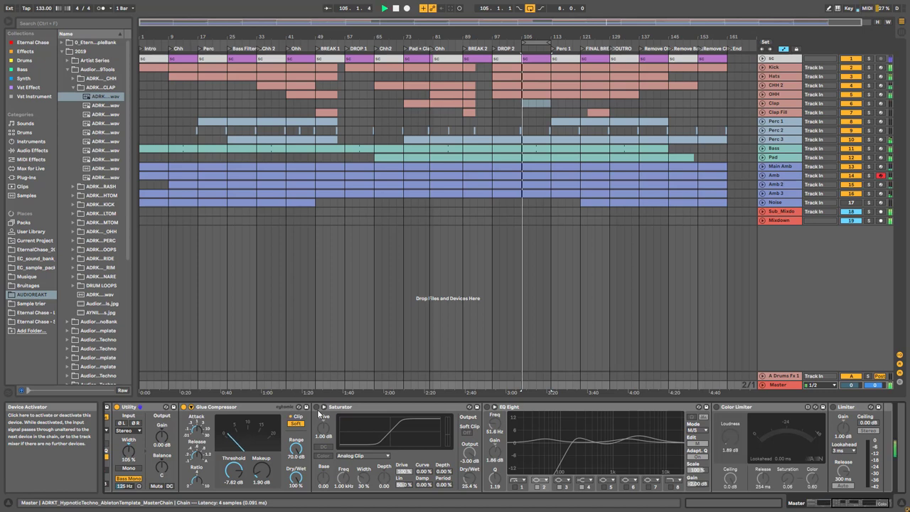
click(317, 407)
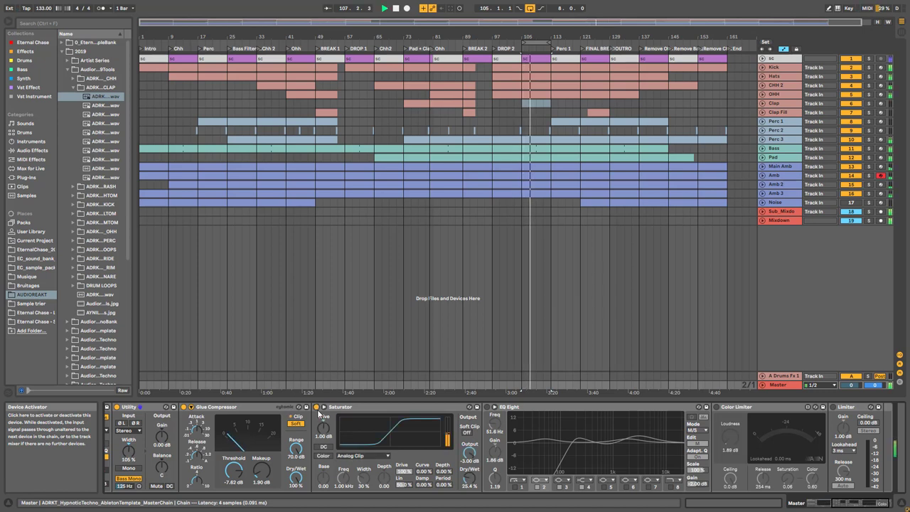
key(space)
click(373, 405)
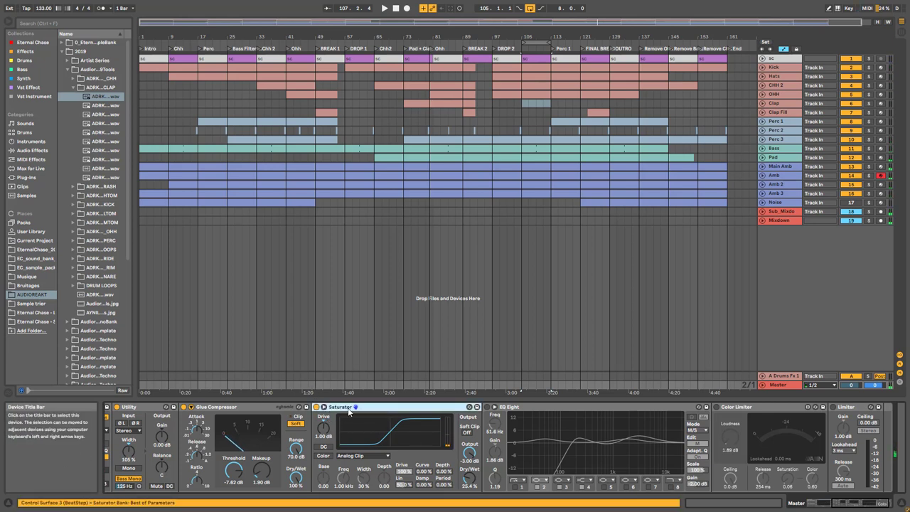
Reactivate the Master rack's second EQ Eight and inspect Mid bands 2 and 3
click(859, 505)
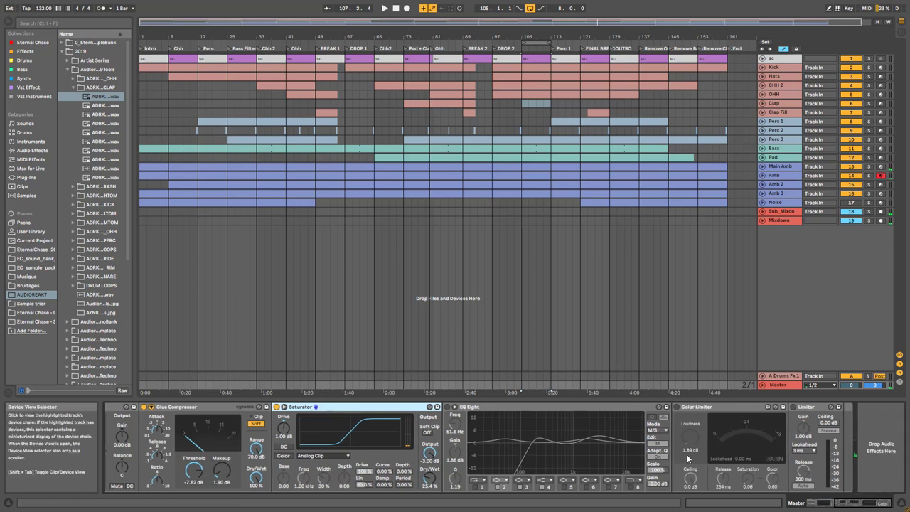
click(447, 407)
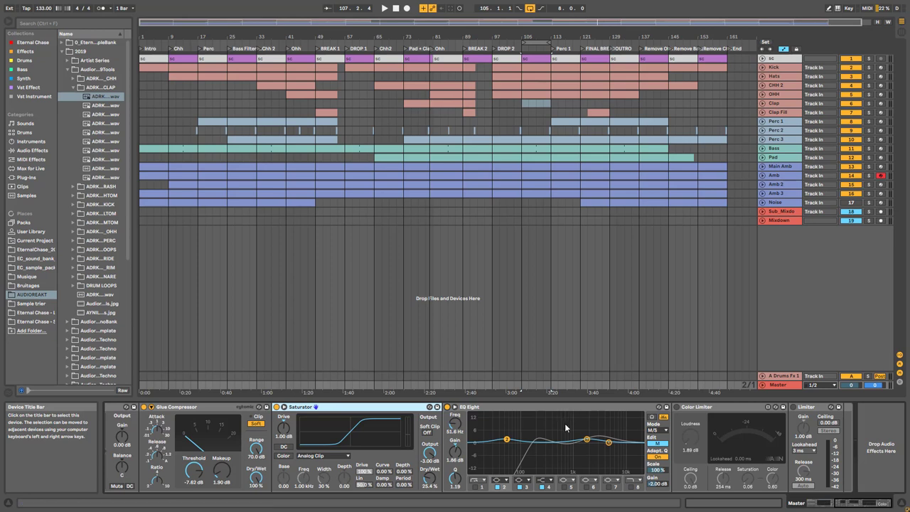
click(507, 440)
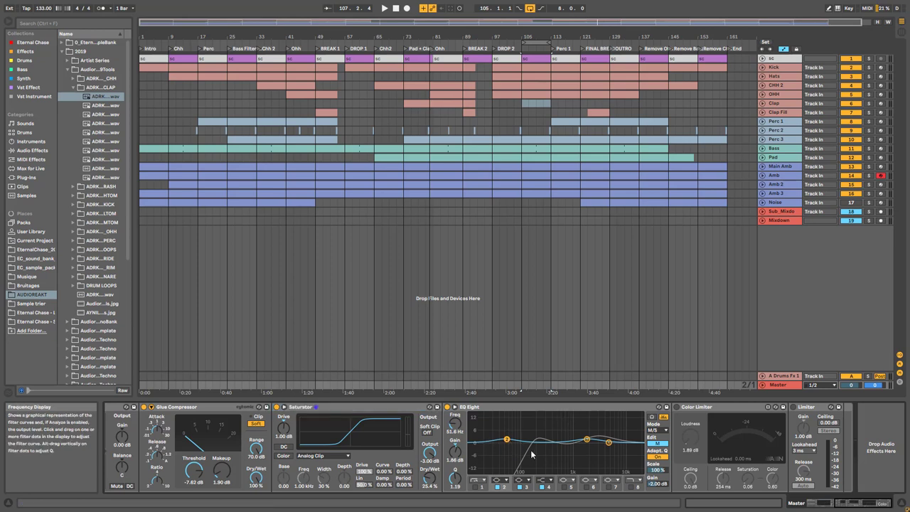
click(586, 440)
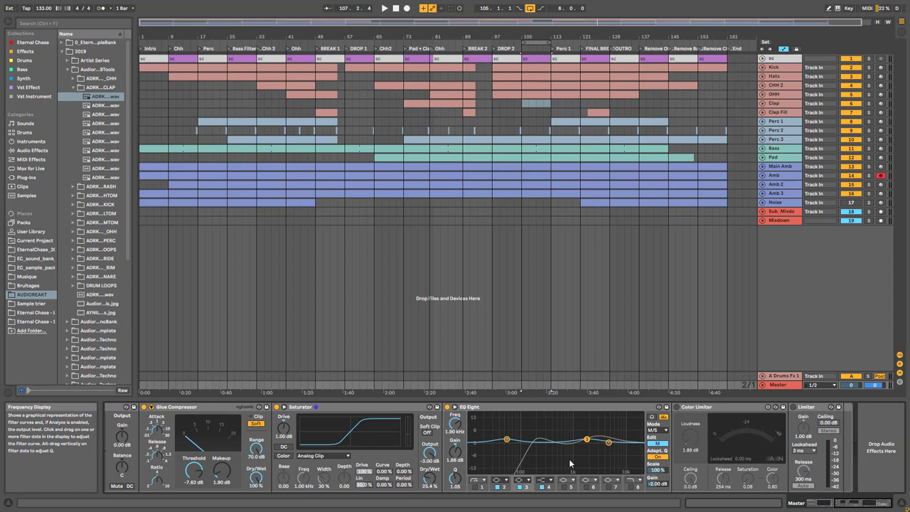
Play the loop and compare the second EQ Eight's Mid bands 2 and 3 off and on, leaving both enabled
key(space)
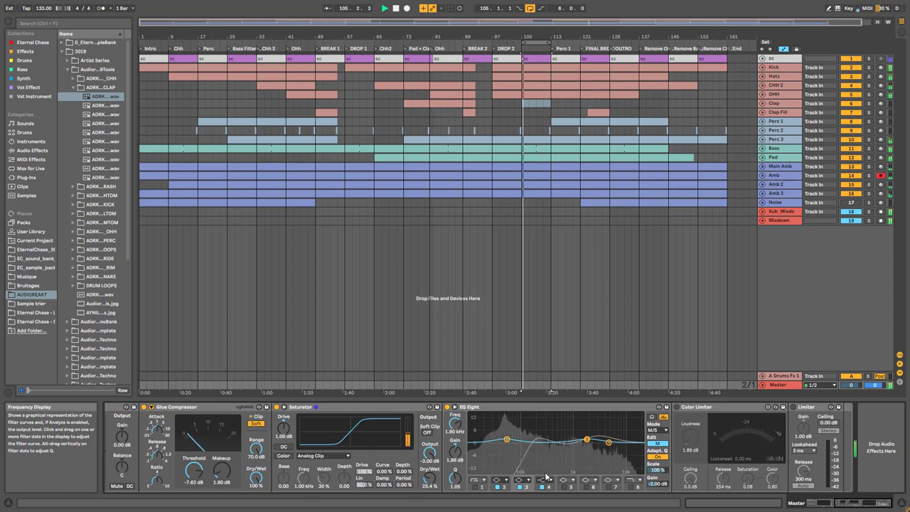
click(500, 491)
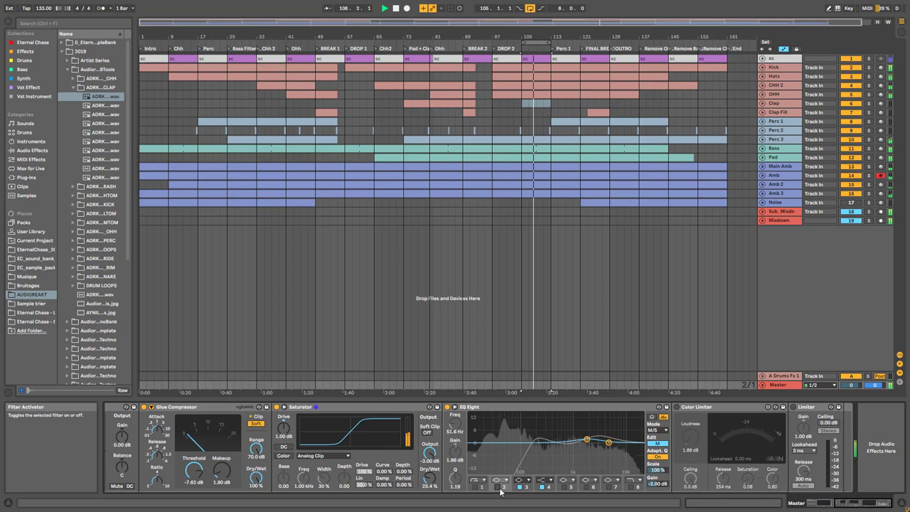
click(519, 488)
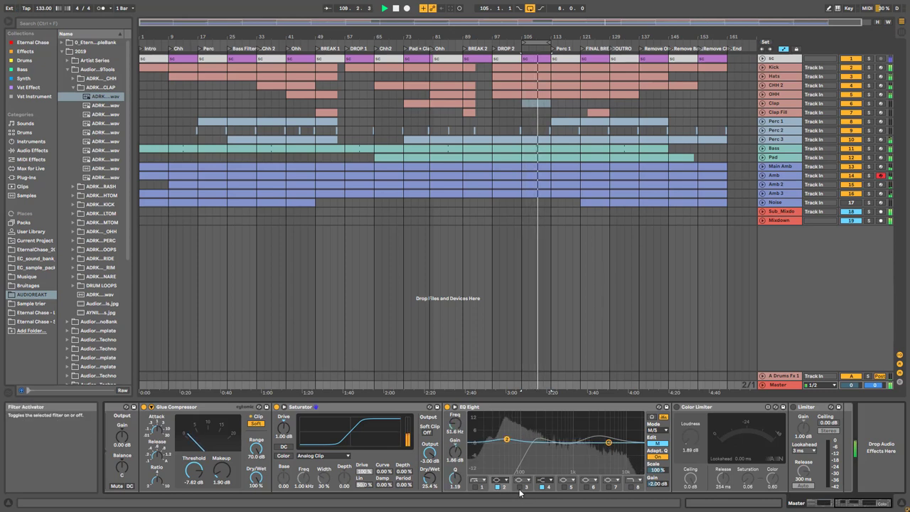
click(520, 487)
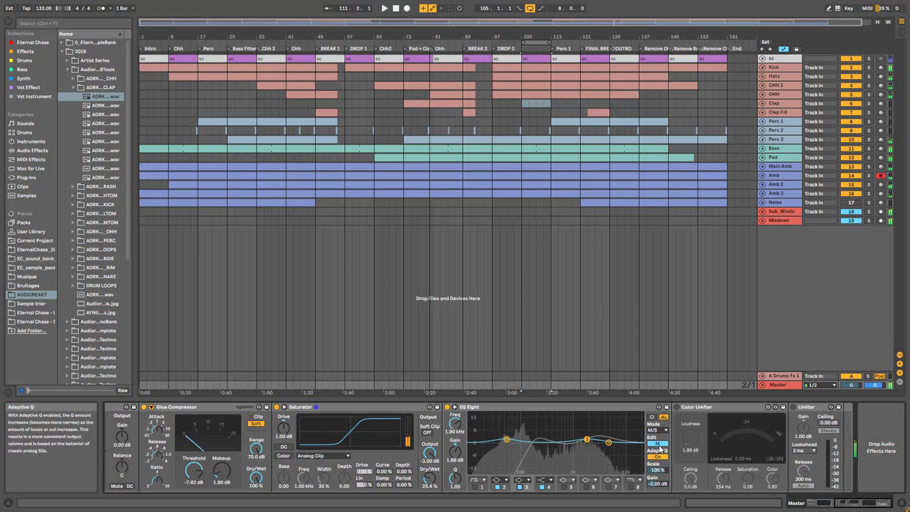
Switch the second EQ Eight to Side editing and compare band 5's high boost off and on in the loop
click(657, 443)
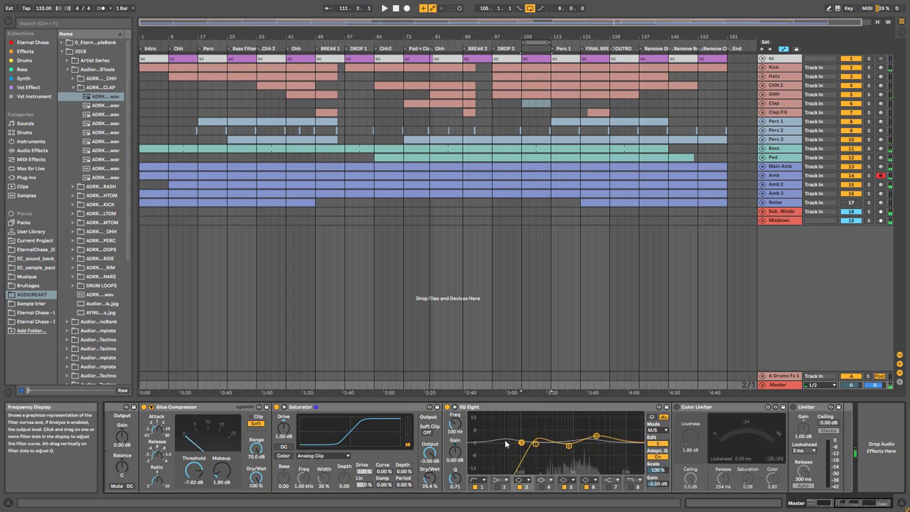
key(space)
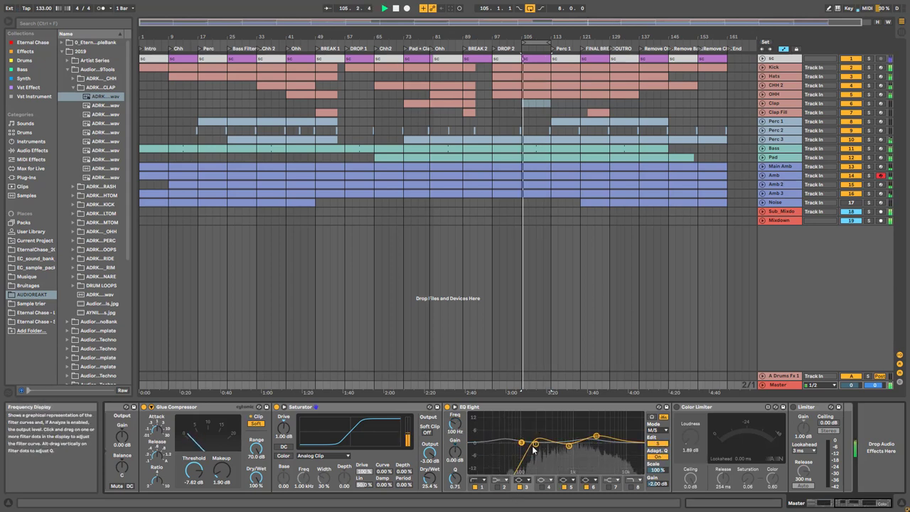
click(595, 436)
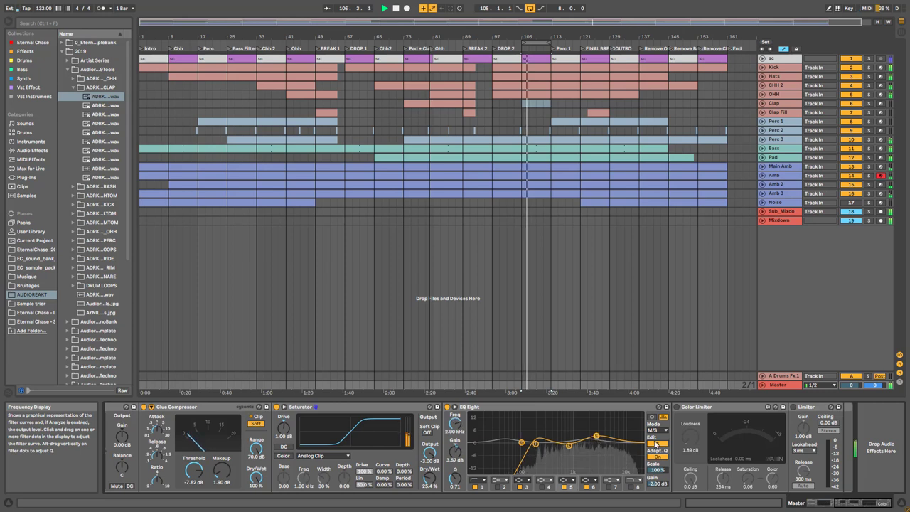
click(564, 487)
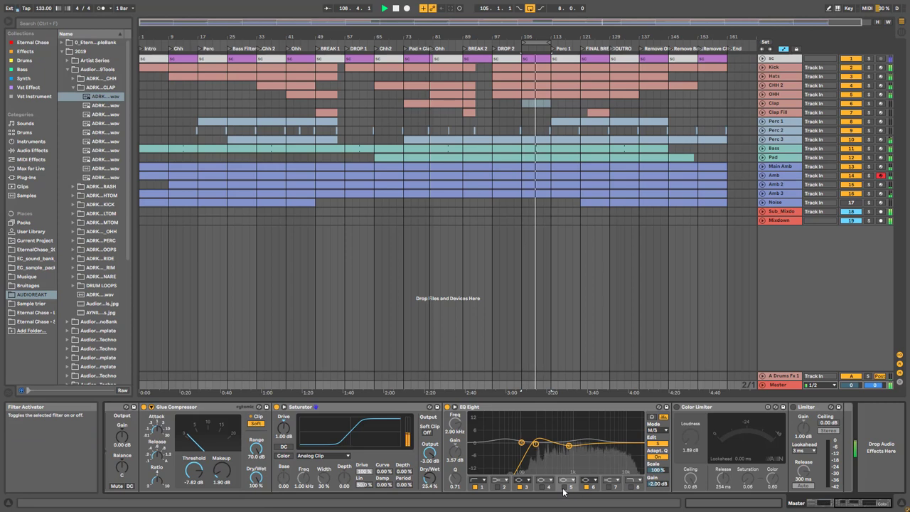
click(563, 487)
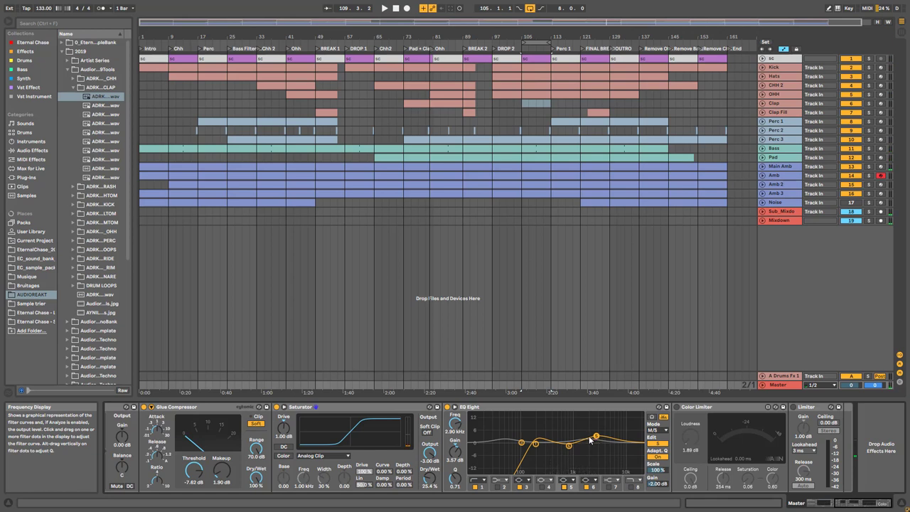
Select the second EQ Eight's Side band 6 dip and compare it off and on during loop playback
click(569, 446)
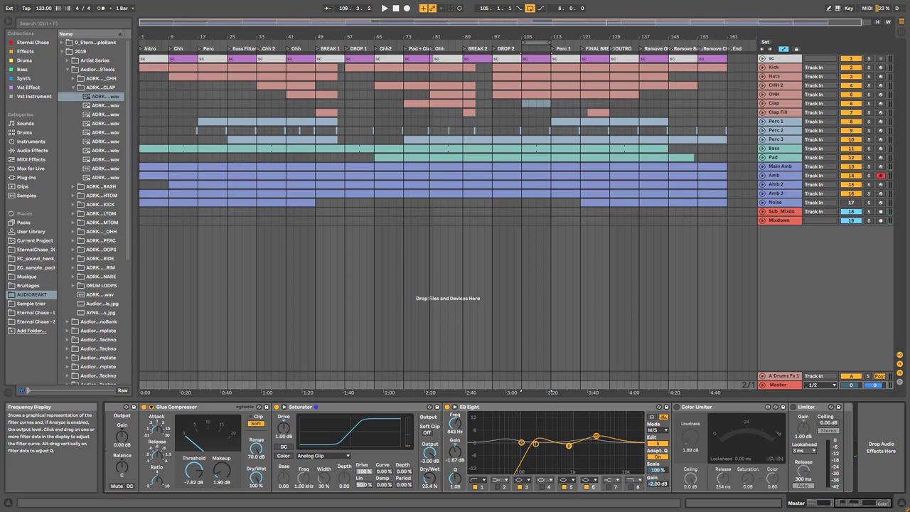
key(space)
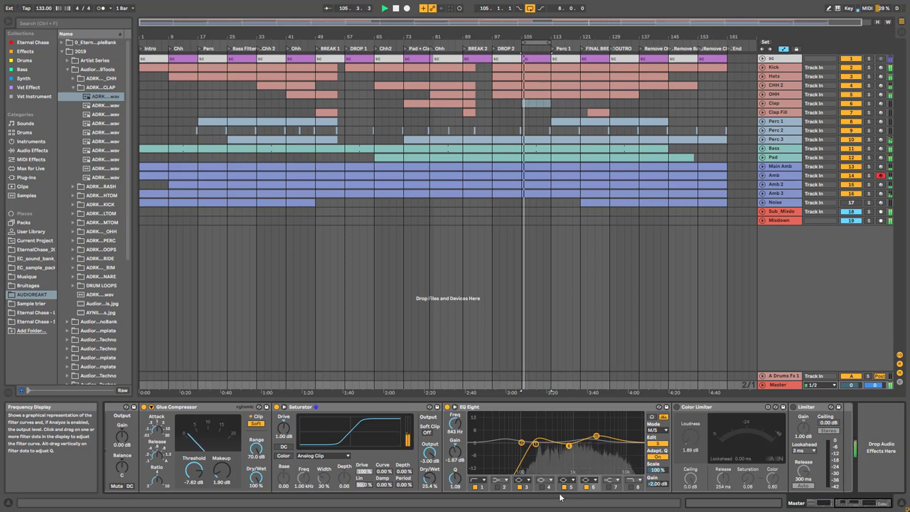
click(586, 488)
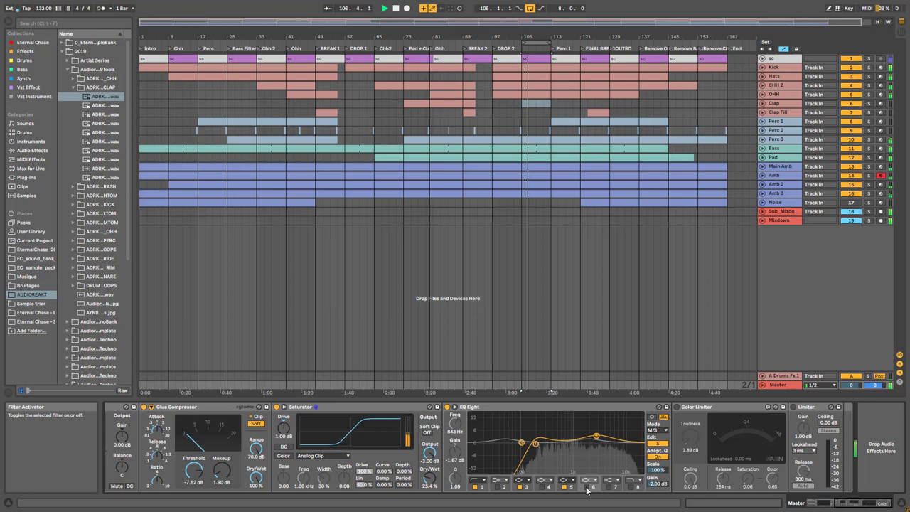
click(587, 486)
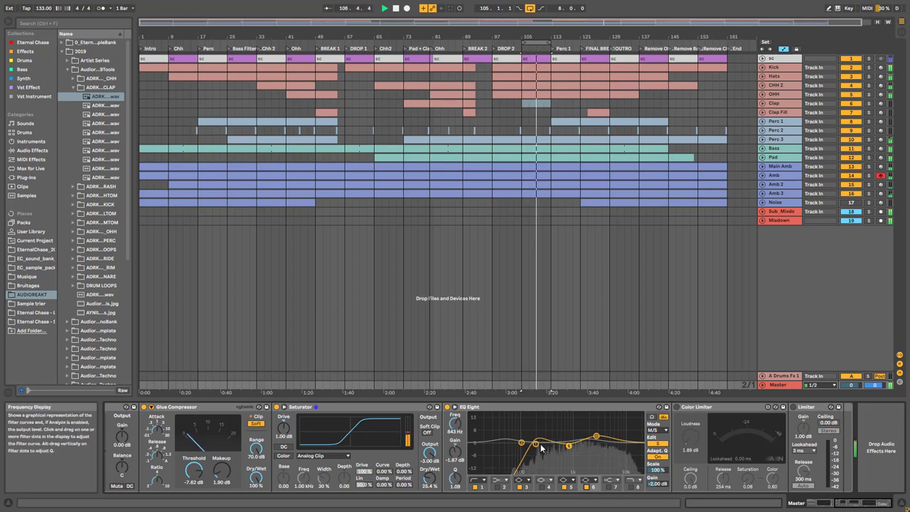
Compare the loop with the entire second EQ Eight bypassed and active, leaving it on and stopping playback
click(447, 407)
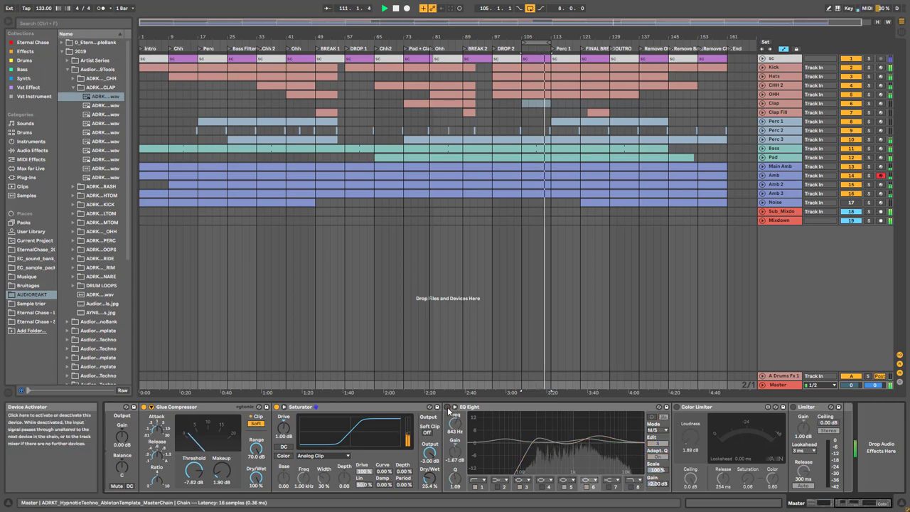
click(447, 407)
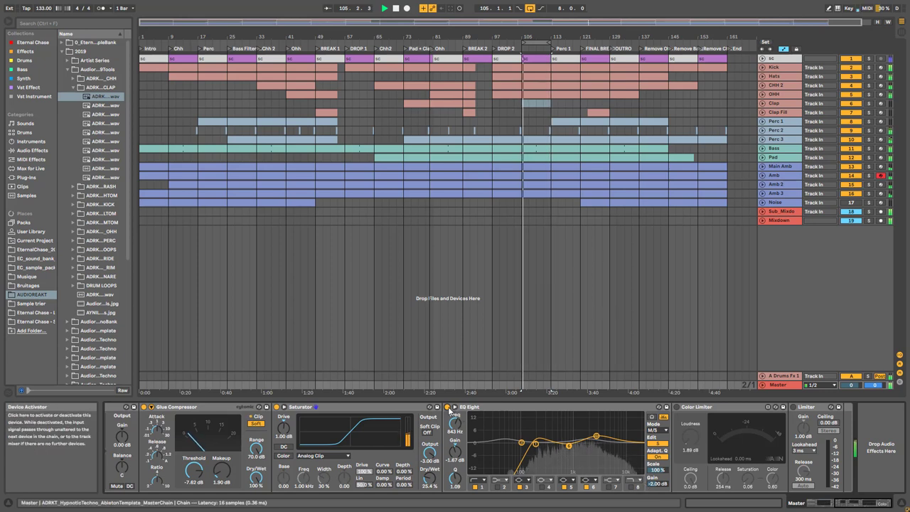
click(447, 407)
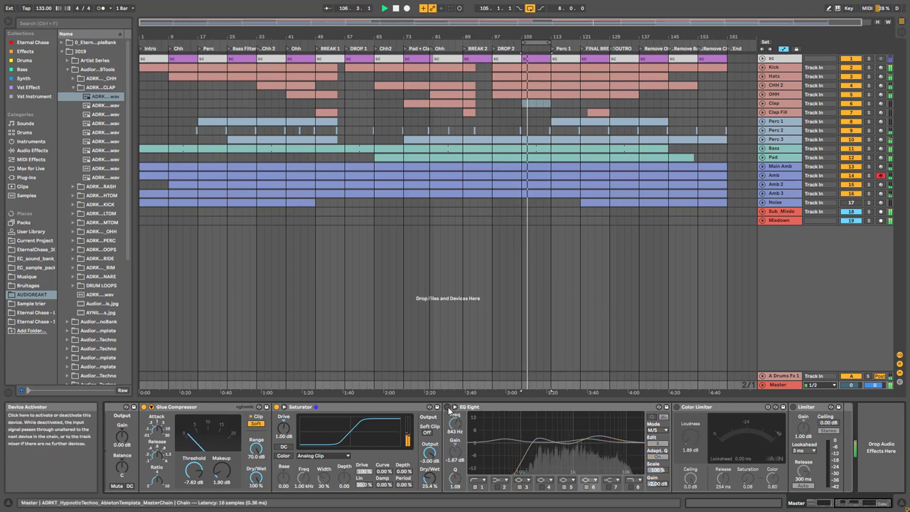
click(447, 408)
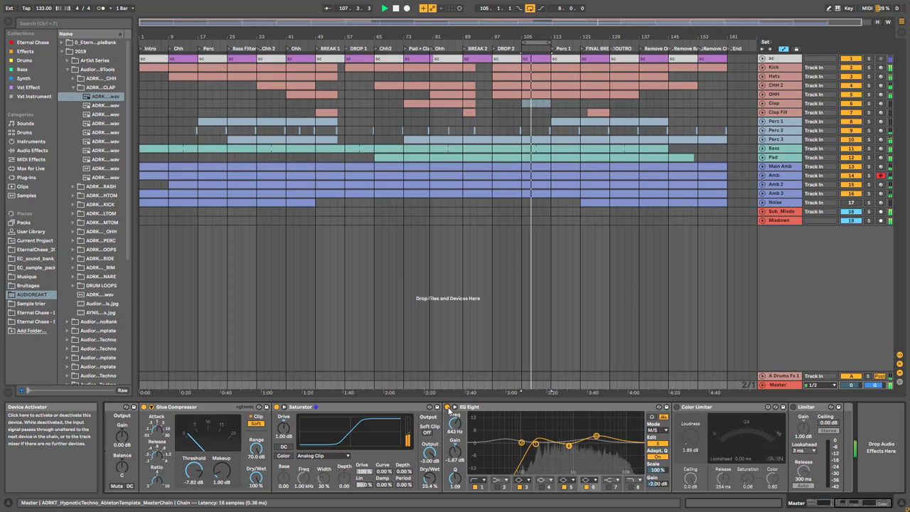
key(space)
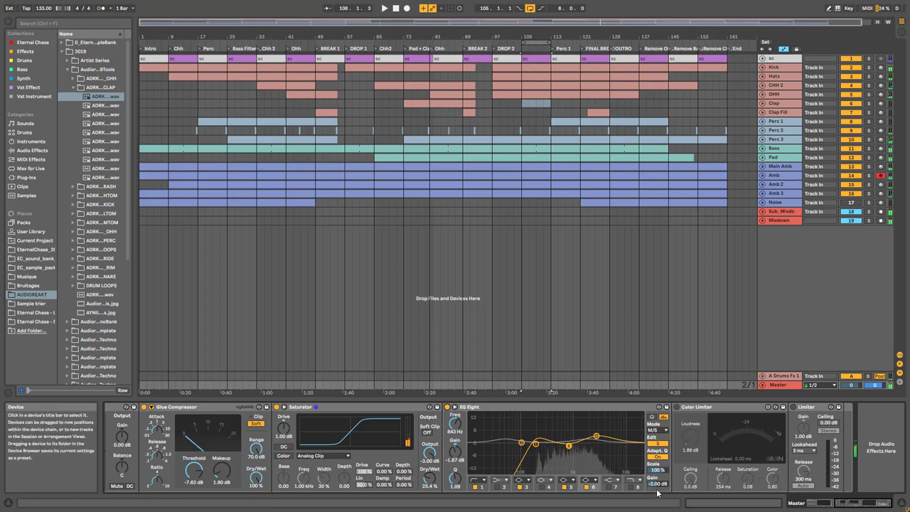
Reactivate the Master rack's Color Limiter and audition it in the loop
click(832, 506)
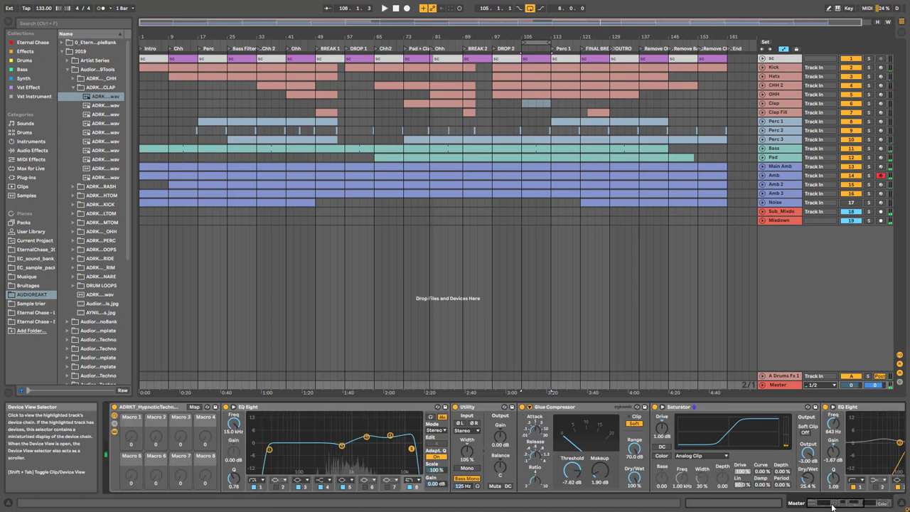
drag(832, 506, 868, 506)
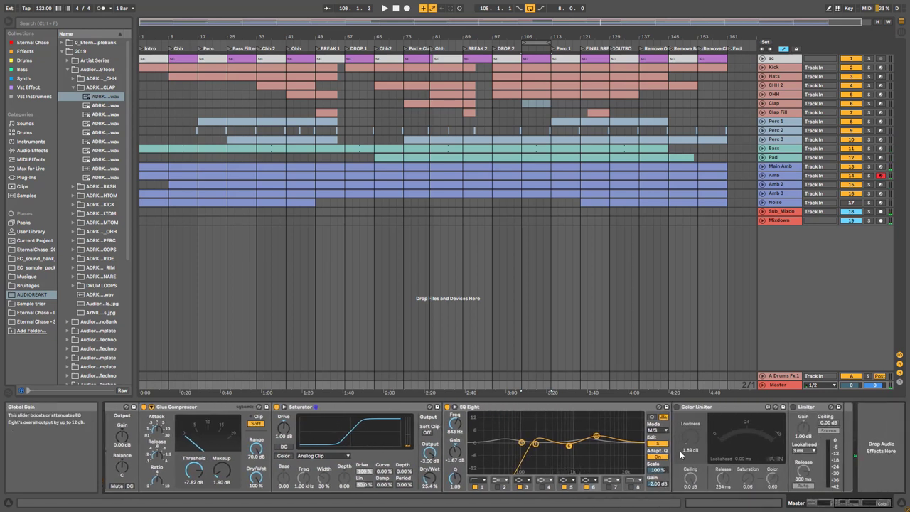
click(706, 410)
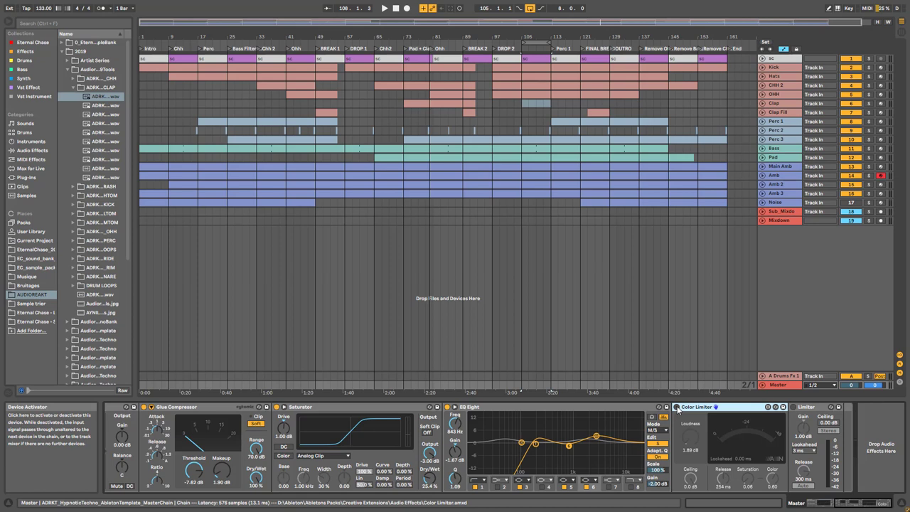
key(space)
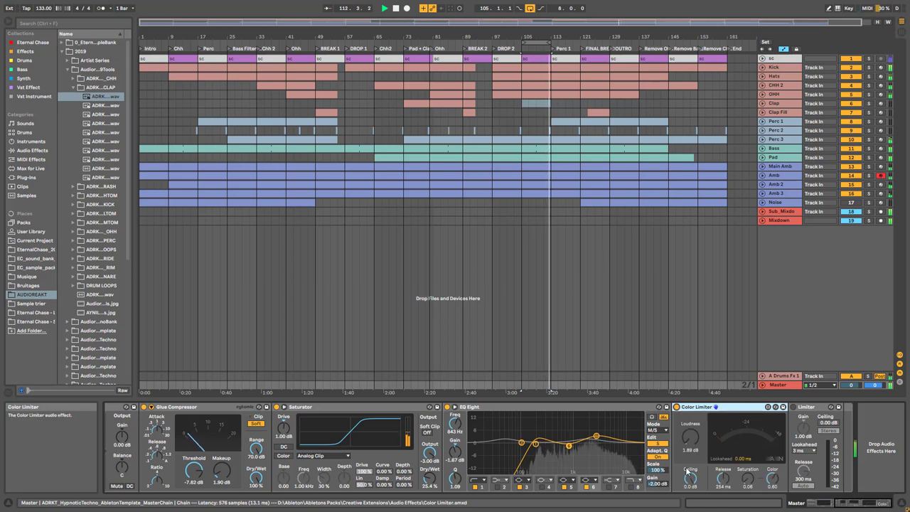
key(space)
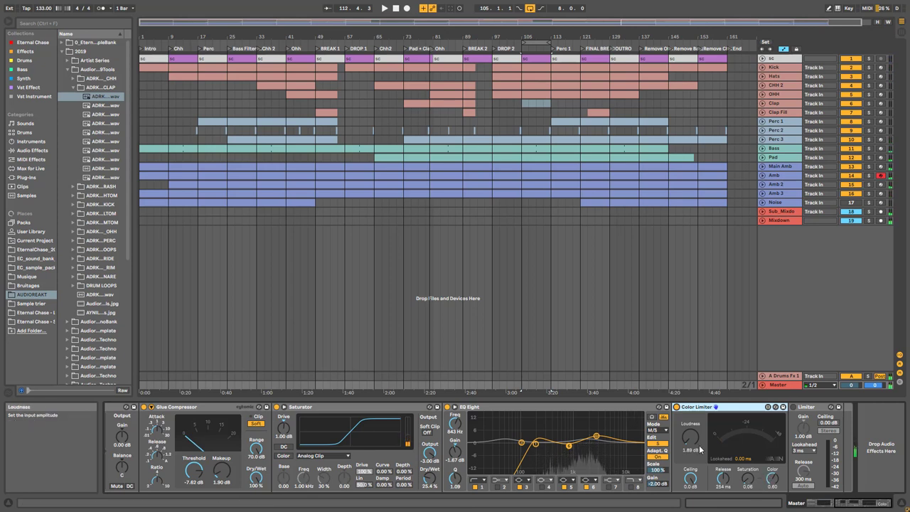
Reactivate the Master rack's final Limiter and compare it off and on in the loop, leaving it on with playback stopped
key(space)
click(794, 408)
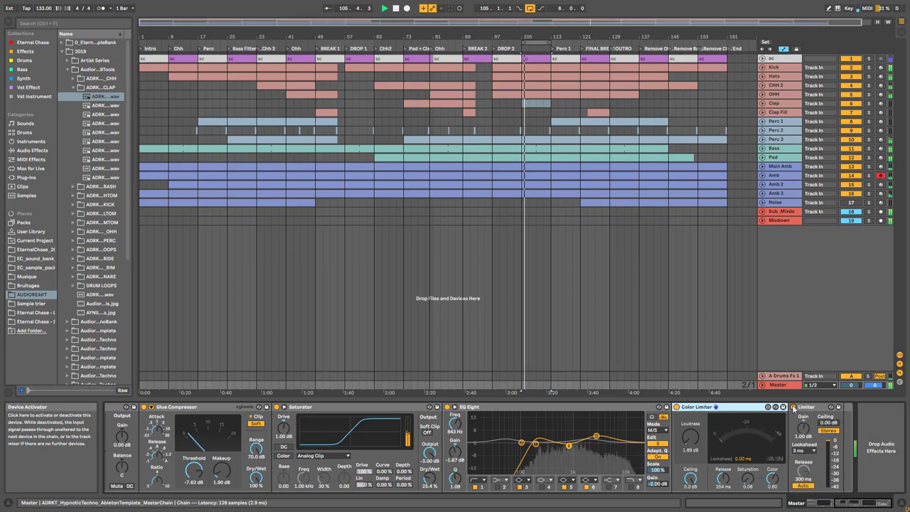
click(793, 407)
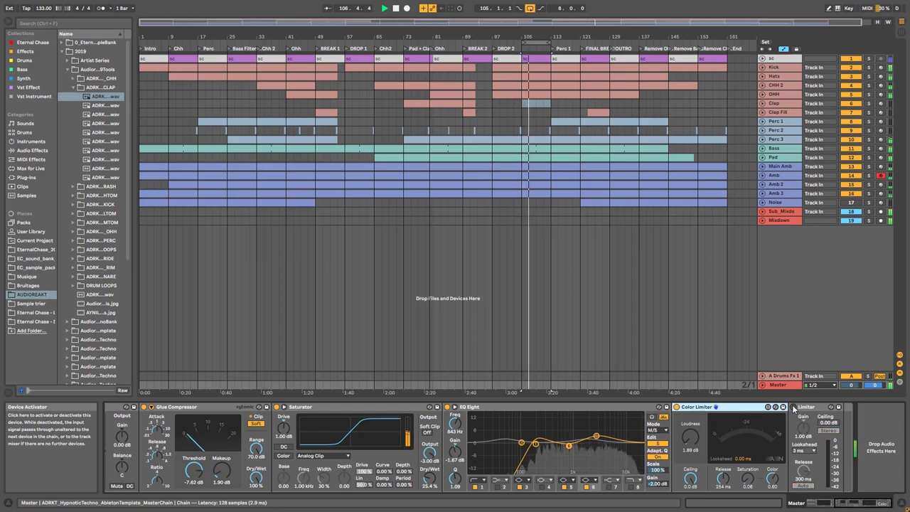
click(793, 407)
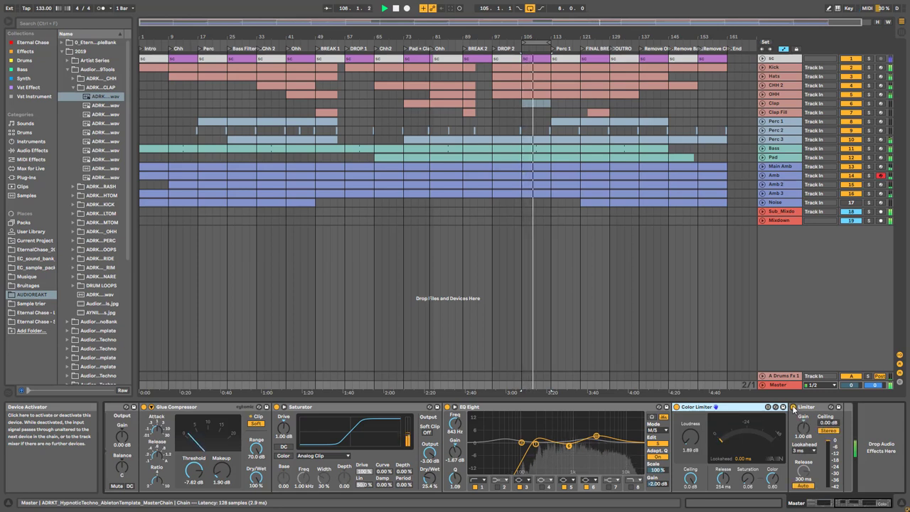
key(space)
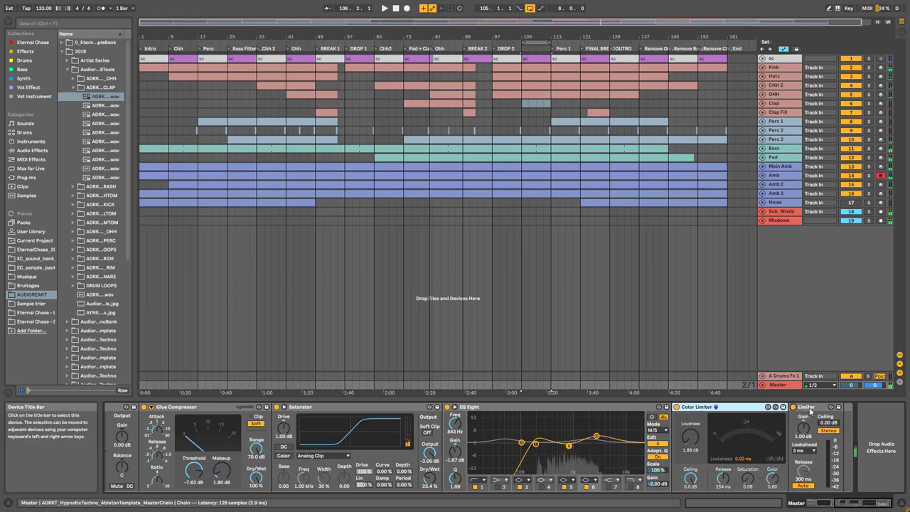
click(794, 410)
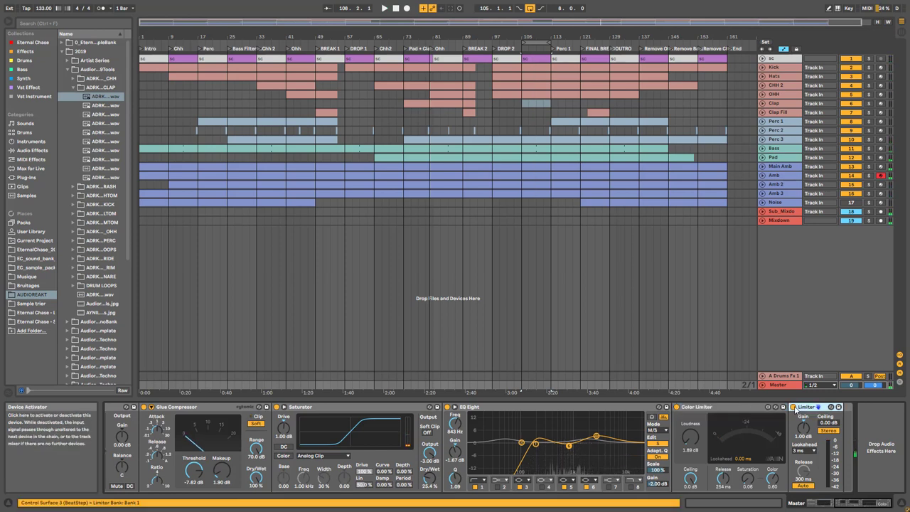
Collapse the Master rack's device chain, compare the loop with the entire rack bypassed and active, and show its devices again
key(space)
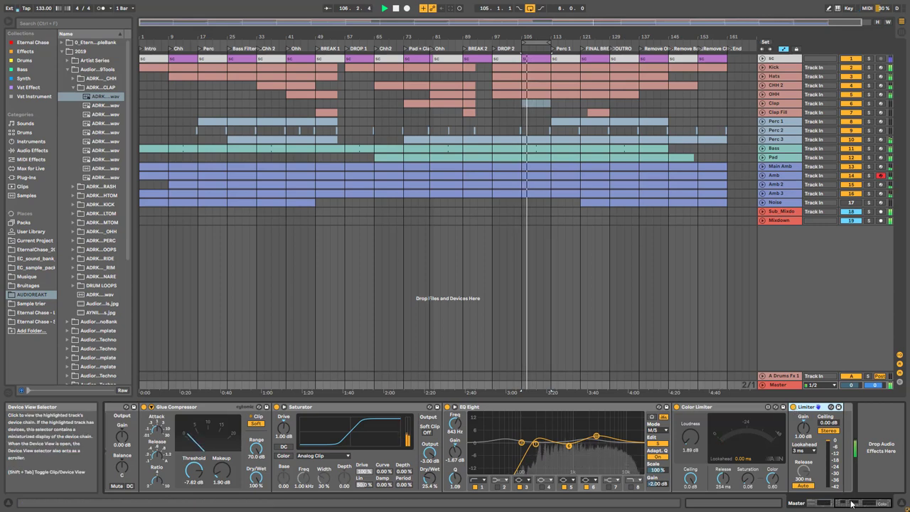
scroll(152, 424, left, 5)
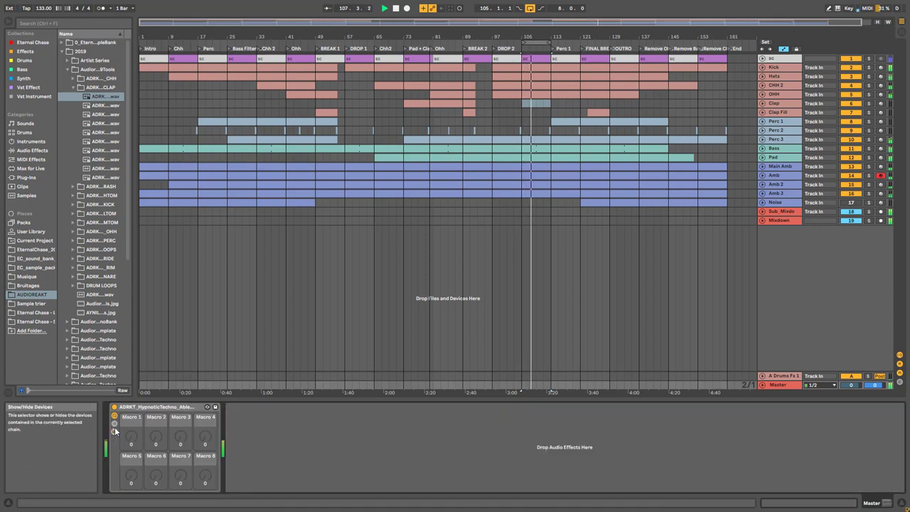
click(114, 431)
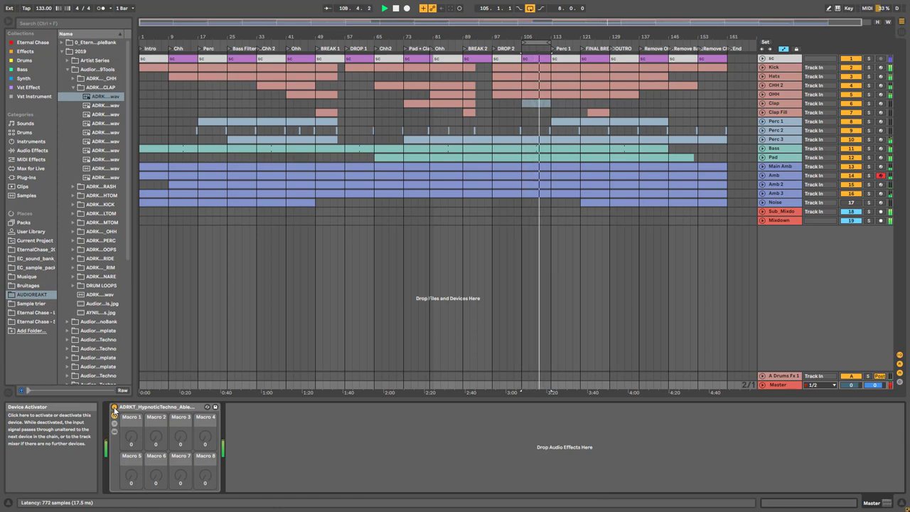
click(113, 408)
key(space)
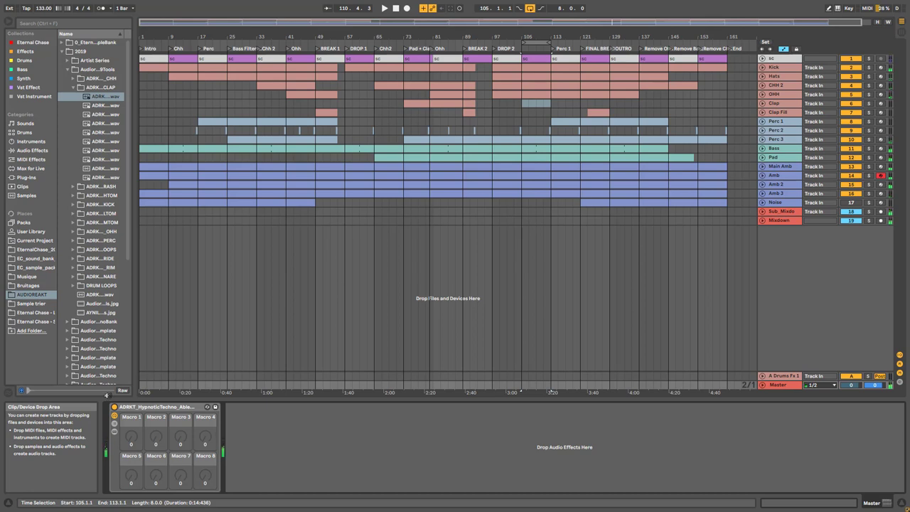
click(115, 430)
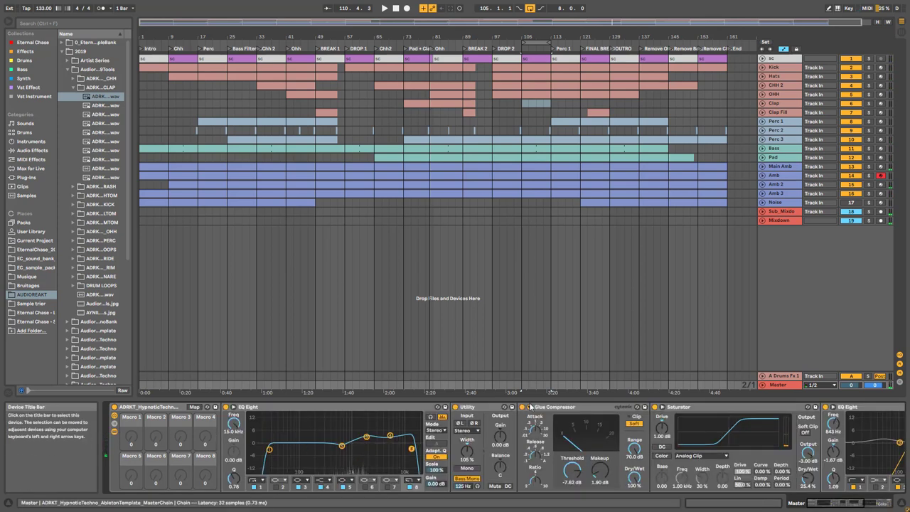